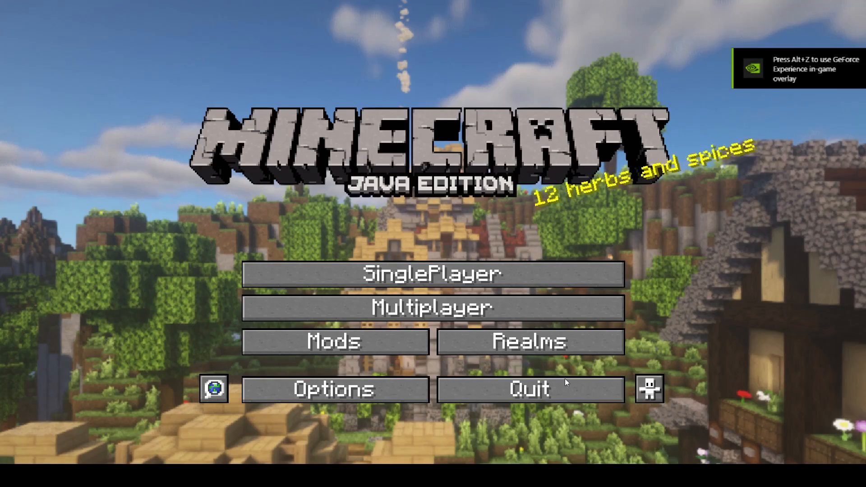
left_click(526, 390)
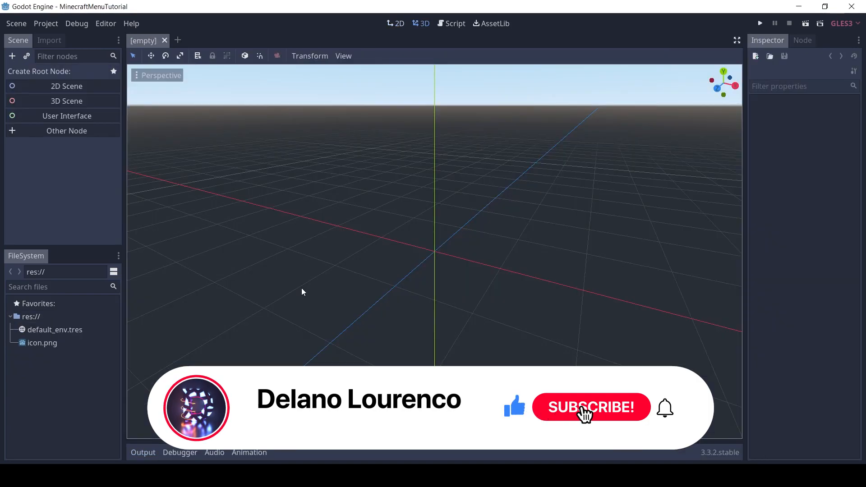
Open the project's res:// folder in the file manager and paste the copied minecraft-menu-assets.zip archive there
left_click(35, 318)
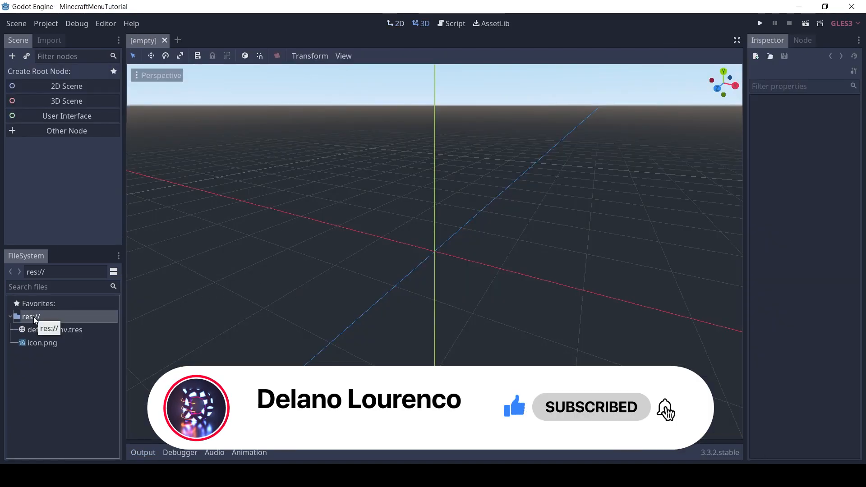
right_click(35, 318)
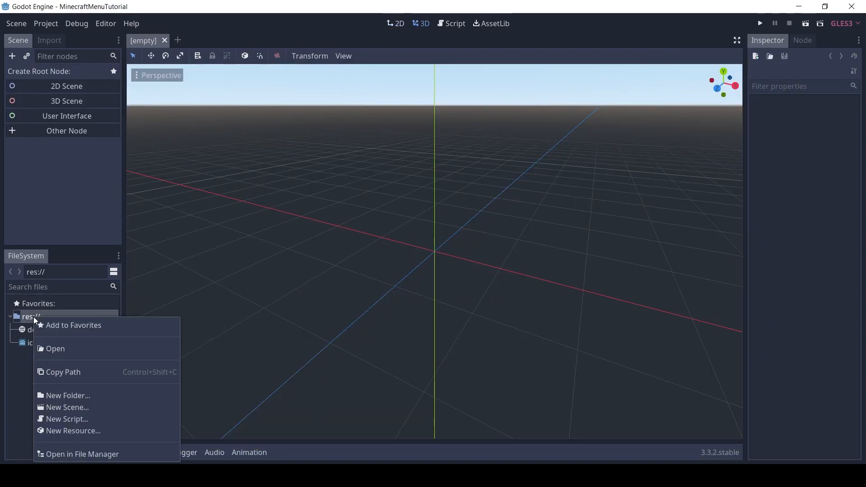
left_click(80, 453)
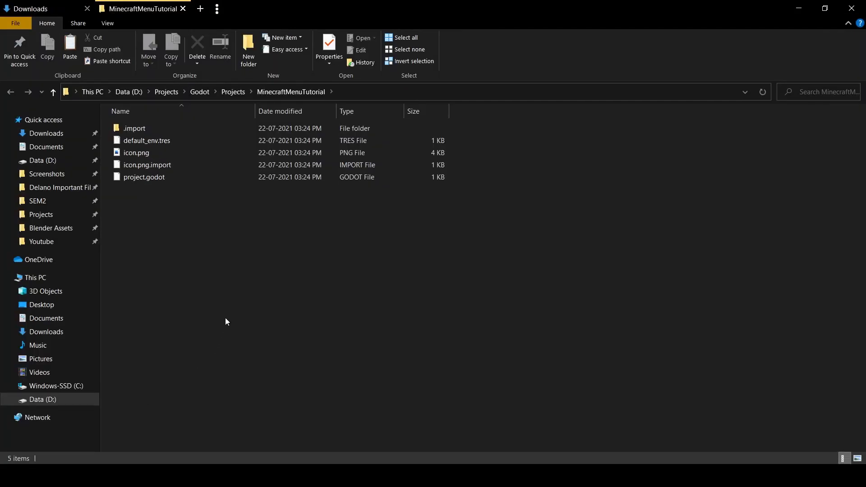
right_click(226, 246)
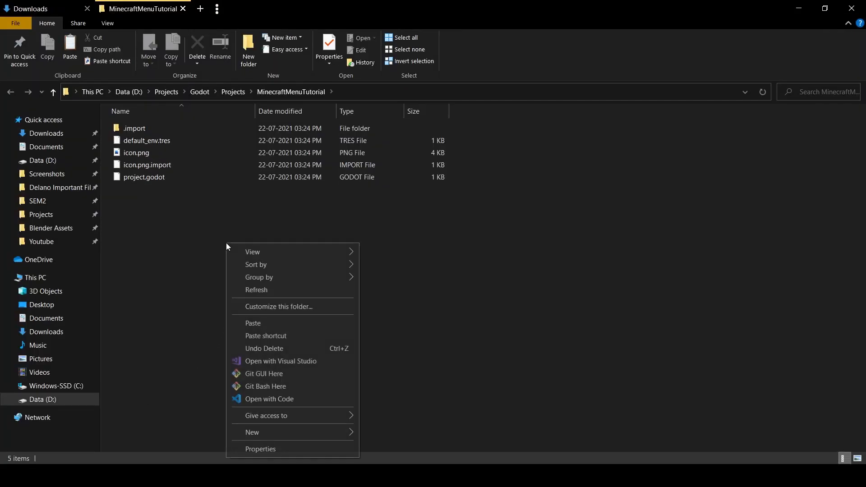
left_click(268, 325)
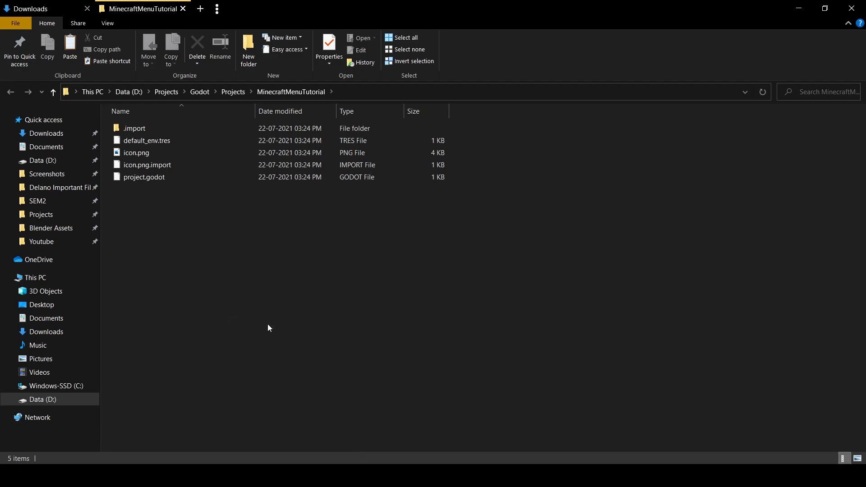
Extract minecraft-menu-assets.zip with 7-Zip directly into the project folder
right_click(172, 181)
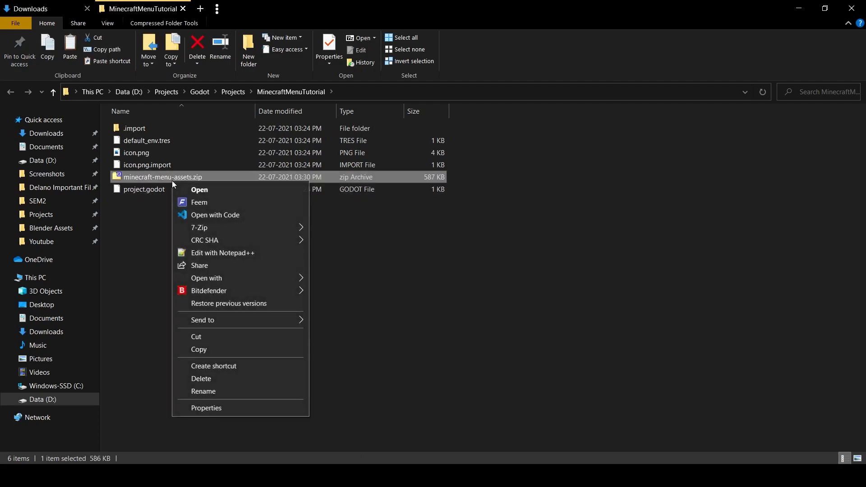
mouse_move(222, 229)
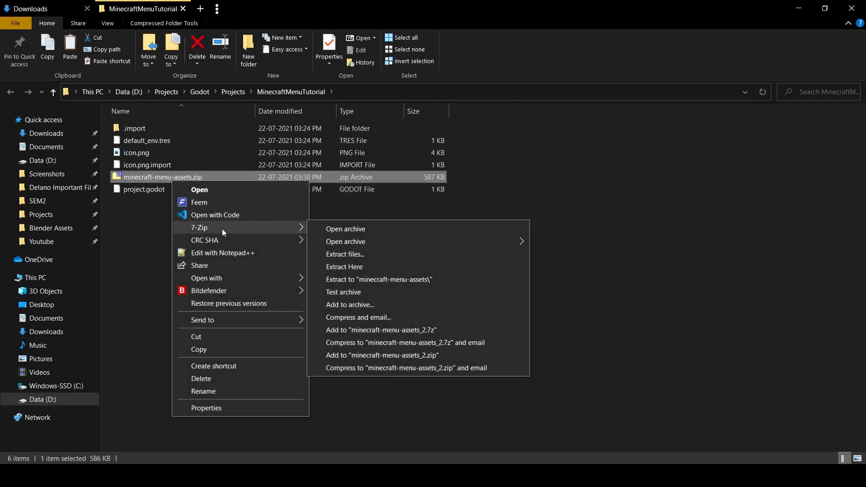
left_click(353, 270)
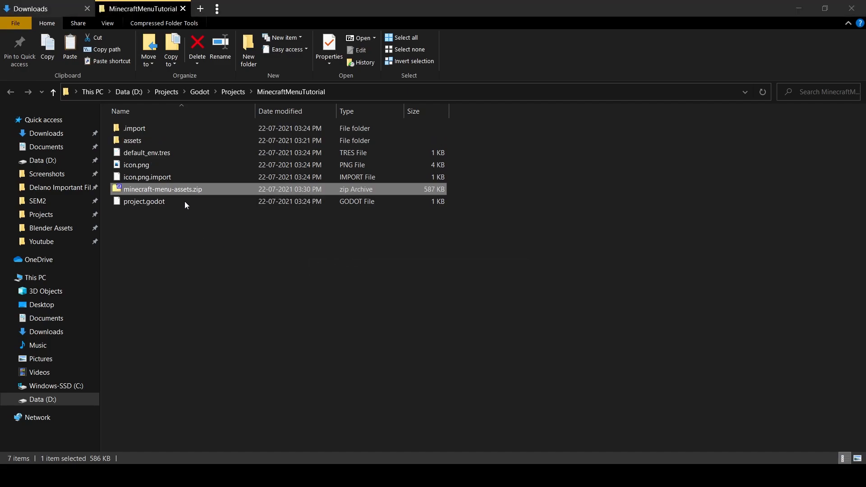
Look through the contents of the extracted assets folder, then return to the Godot editor
left_click(140, 142)
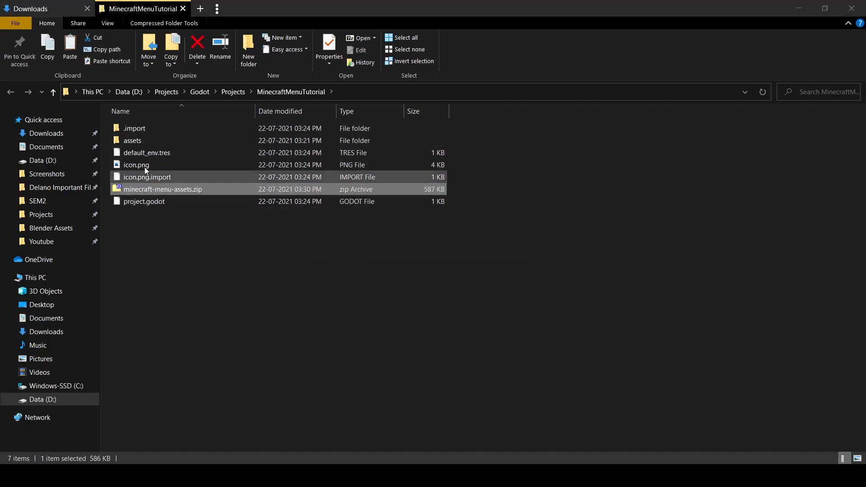
double_click(139, 138)
left_click_drag(190, 247, 149, 278)
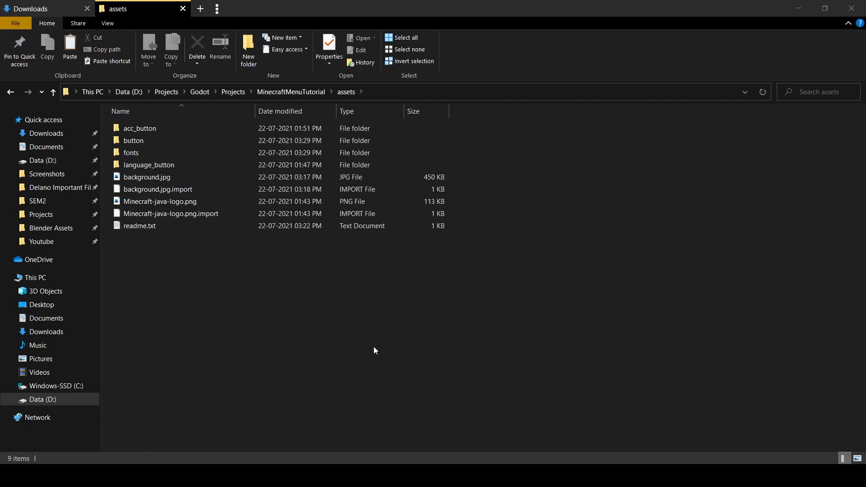
left_click(343, 429)
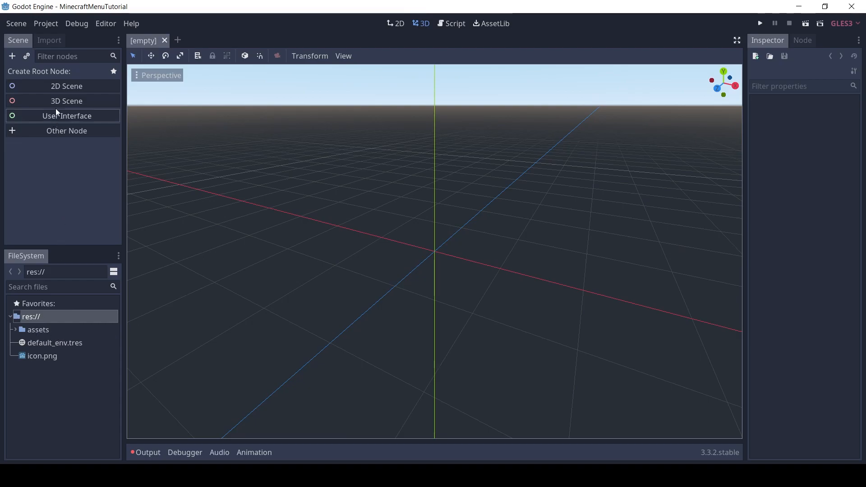
Create a Button node as the root of the empty scene
left_click(10, 59)
type("butotn")
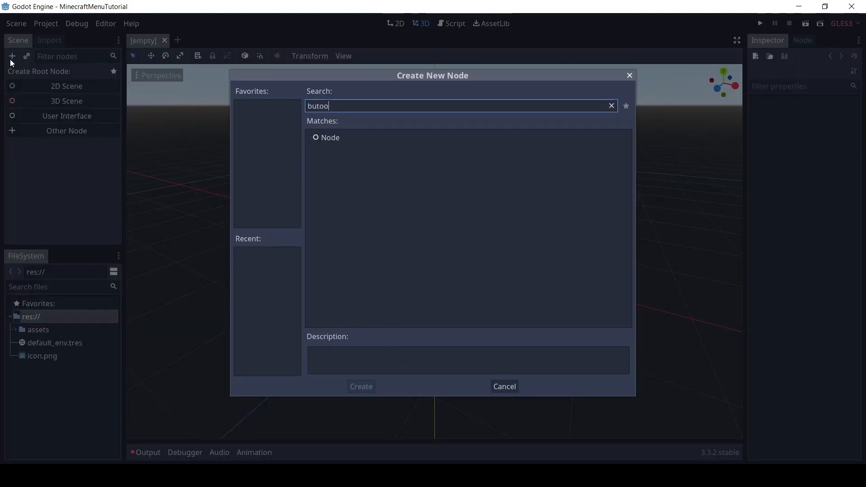
key("BackSpace")
key("BackSpace")
key("BackSpace")
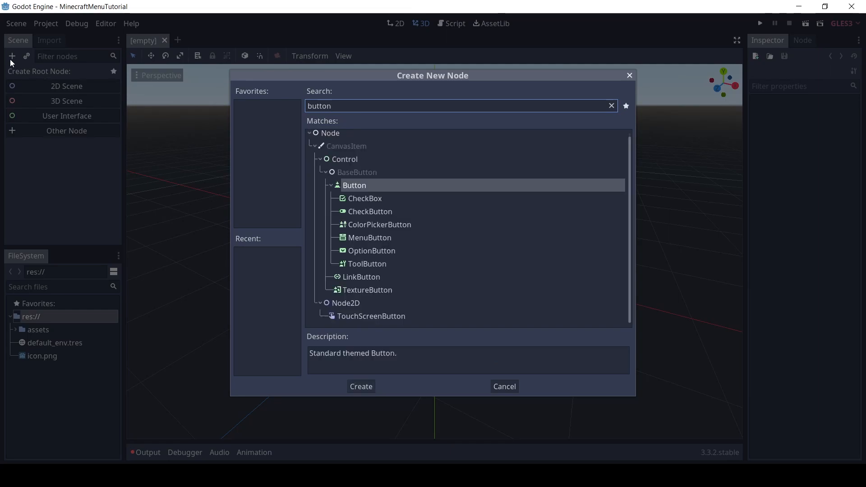
key("Return")
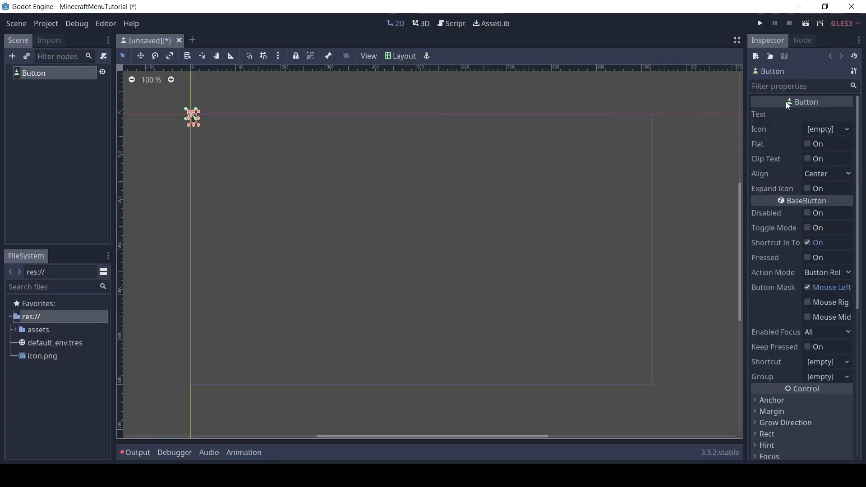
Widen the Inspector so the Button's property names and values are fully readable
left_click(813, 114)
left_click_drag(745, 131, 672, 131)
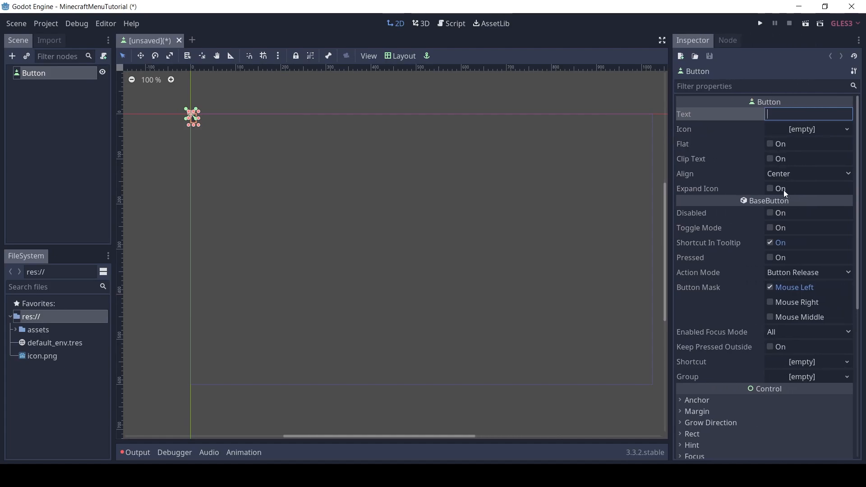
scroll(780, 180, "down", 1)
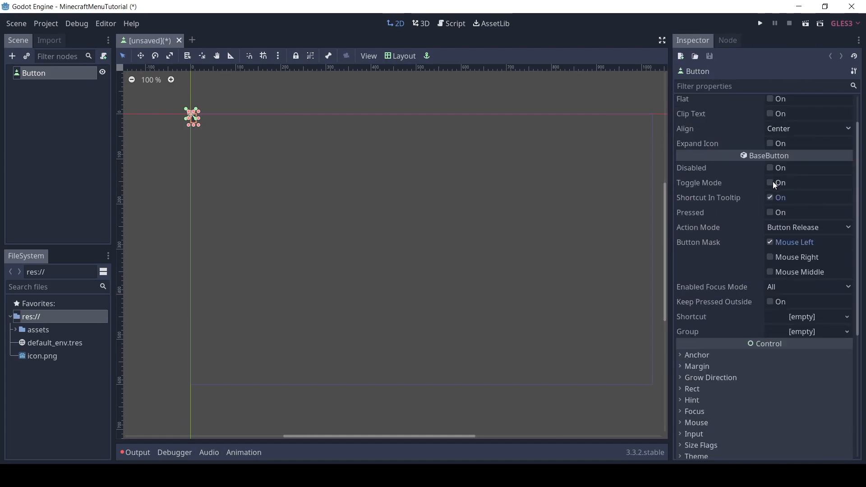
scroll(803, 235, "up", 1)
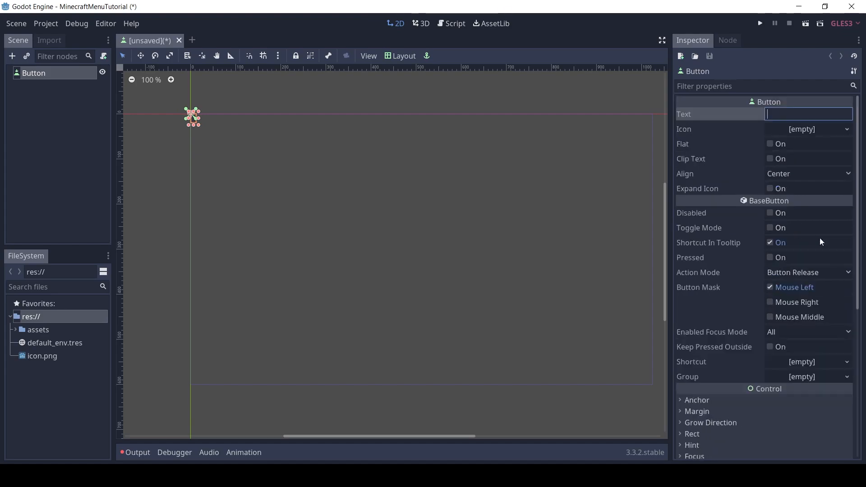
Enable the Button's Normal custom style and assign it a new StyleBoxTexture
left_click_drag(858, 262, 864, 421)
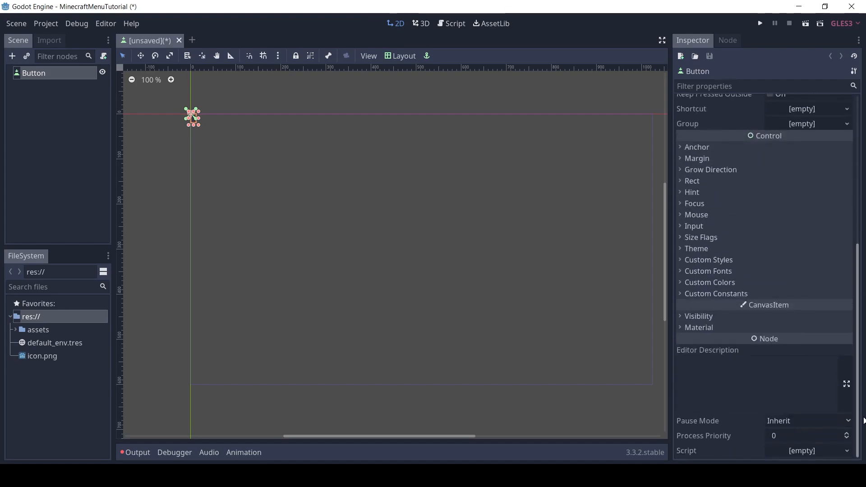
left_click(722, 265)
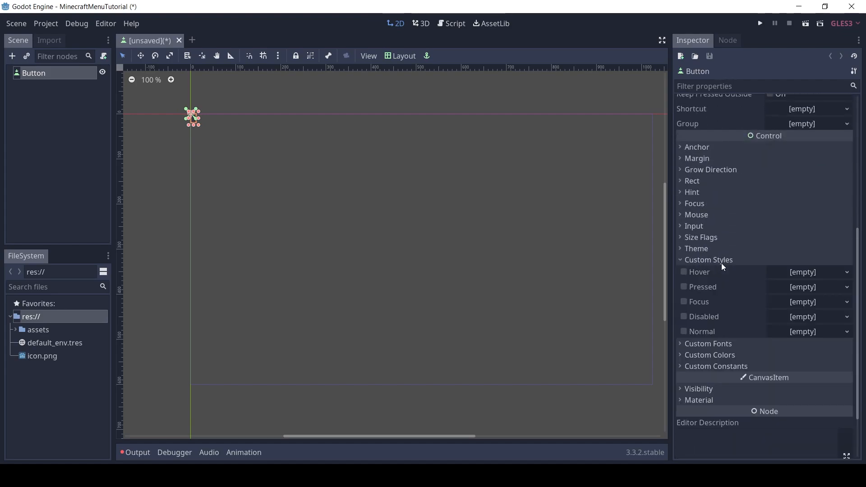
left_click(684, 333)
left_click(847, 334)
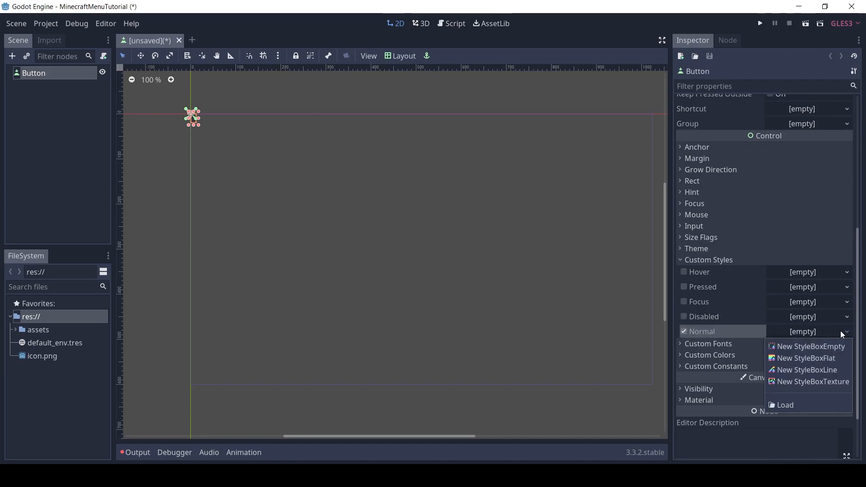
left_click(826, 381)
Assign button_normal.png from the assets/button folder as the texture of the Normal style's StyleBoxTexture
left_click(808, 331)
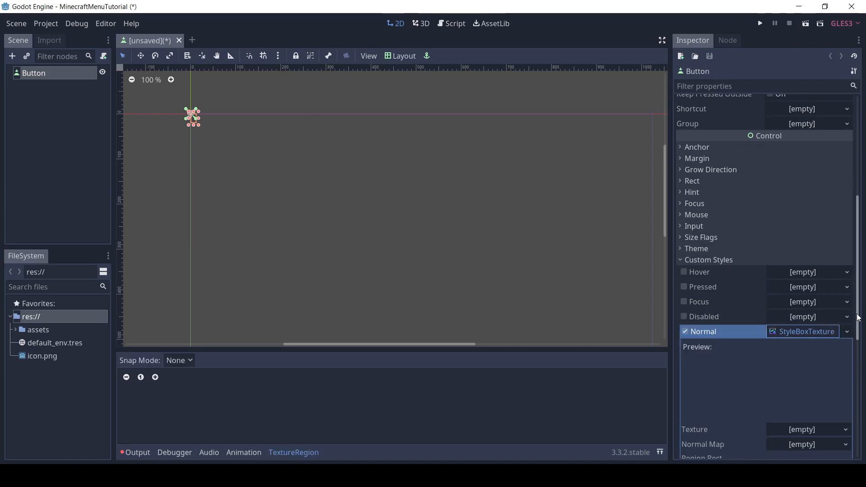
scroll(852, 377, "down", 5)
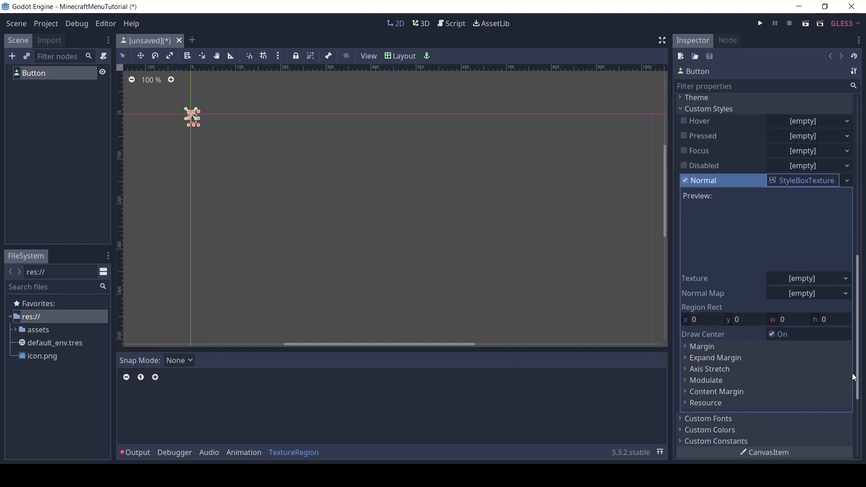
left_click(15, 331)
left_click(47, 357)
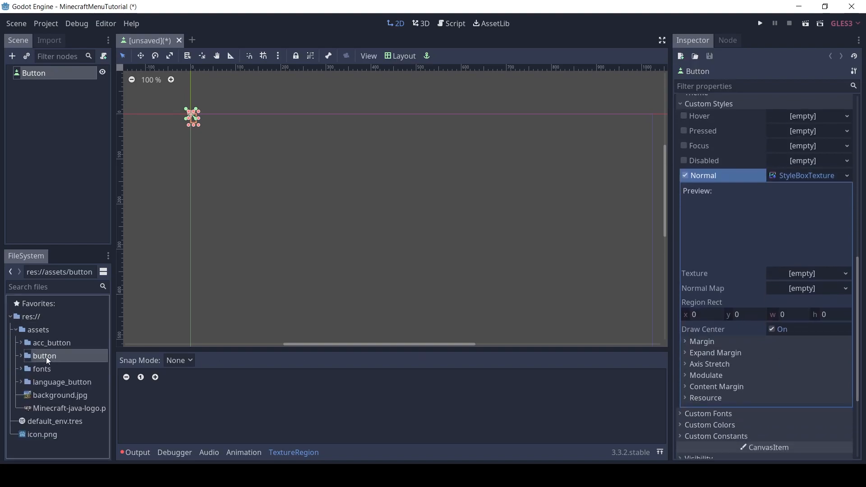
left_click(21, 357)
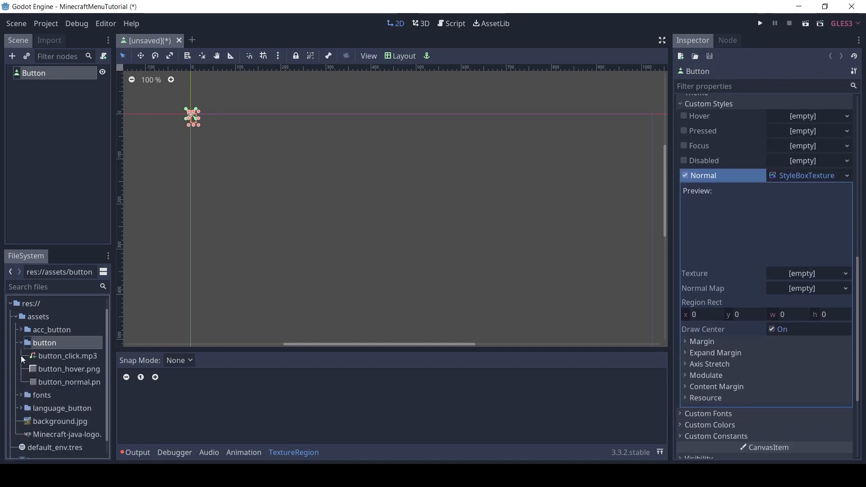
left_click(71, 383)
left_click_drag(82, 386, 821, 279)
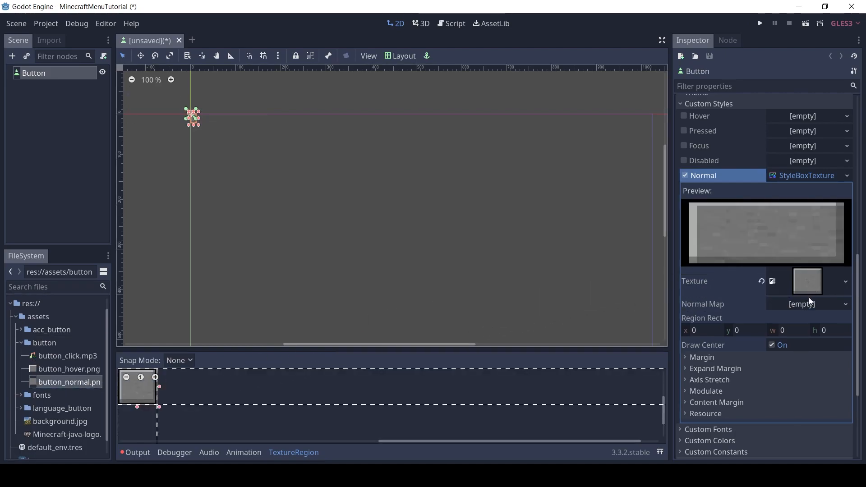
Set the Normal StyleBoxTexture's left, right, top and bottom margins to 12
left_click(703, 358)
left_click(791, 373)
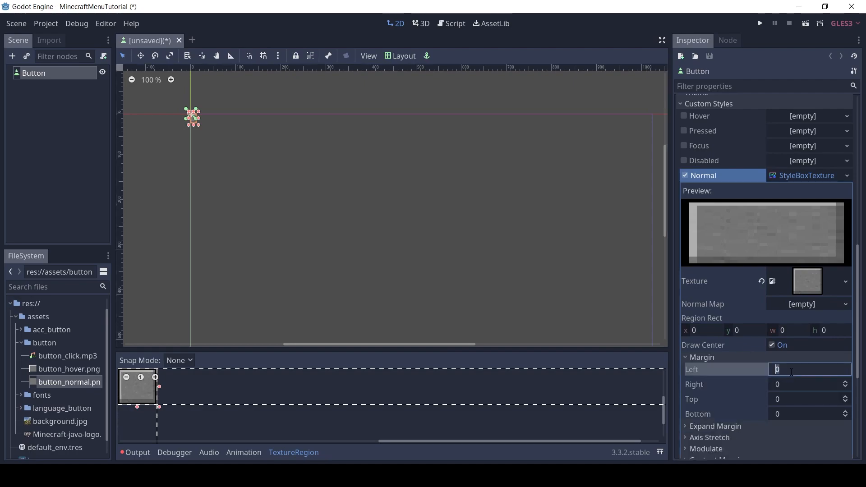
type("12")
key("Tab")
type("12")
key("Tab")
type("12")
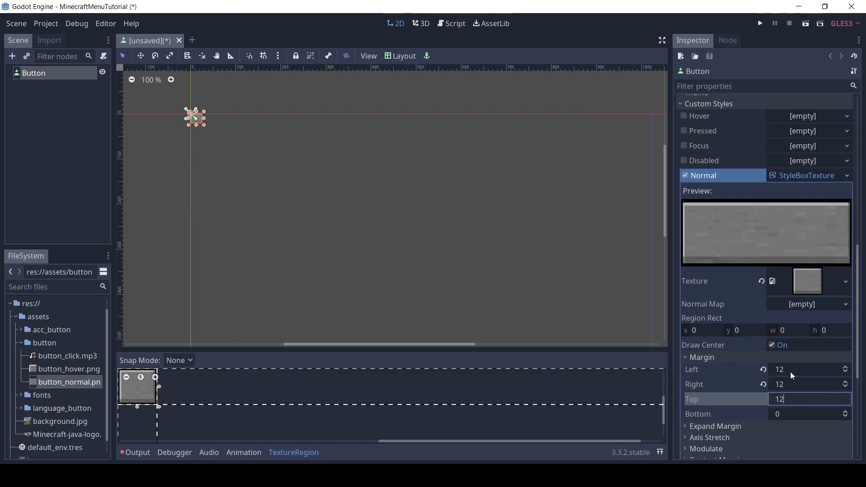
key("Tab")
type("12")
key("Return")
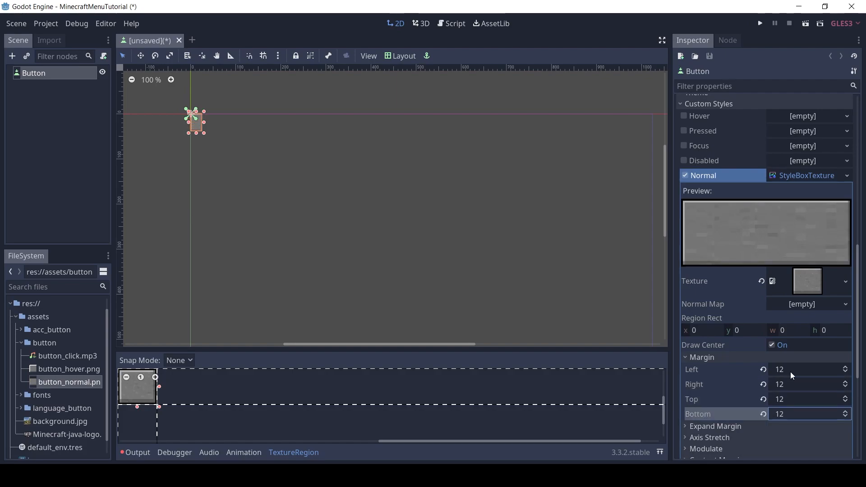
left_click(715, 363)
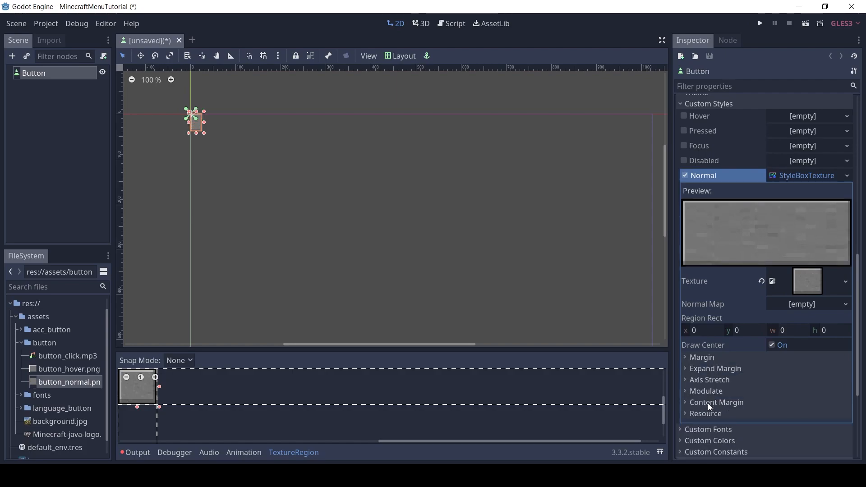
Set the Normal StyleBoxTexture's horizontal and vertical axis stretch to Tile Fit
left_click(713, 380)
left_click(806, 392)
left_click(801, 430)
left_click(799, 408)
left_click(796, 445)
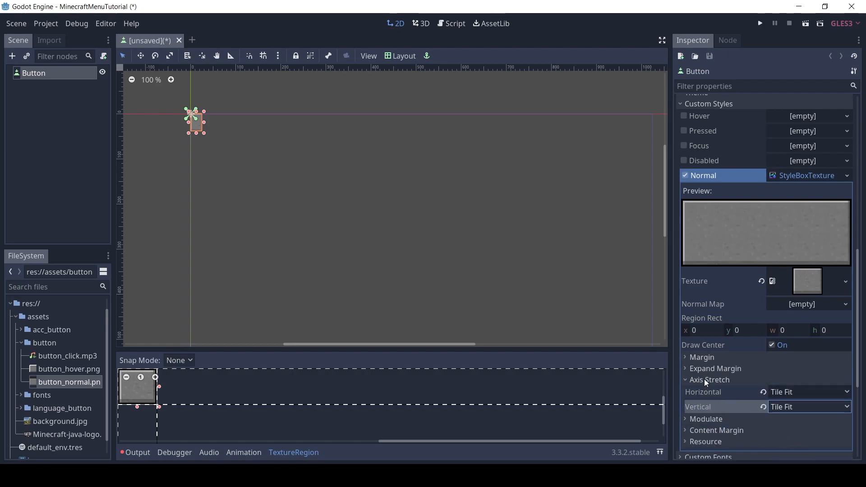
left_click(706, 382)
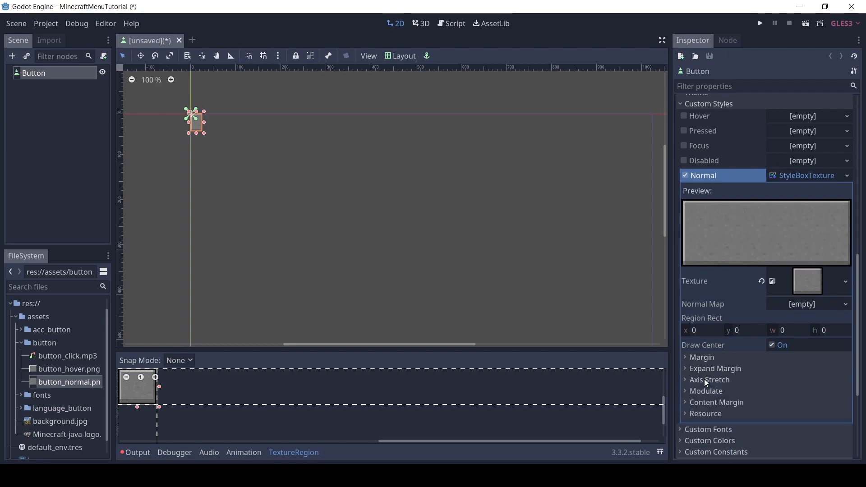
Add a Label node as a child of the Button and set its text to "Button"
left_click(12, 56)
type("labe")
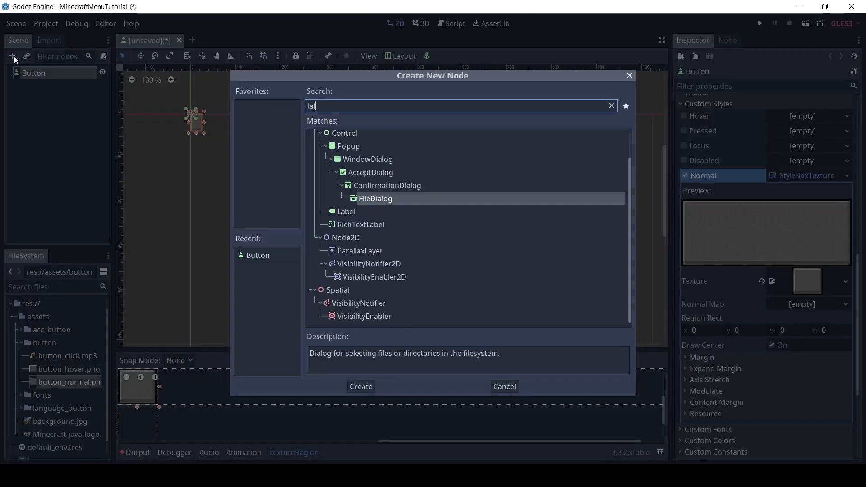
type("l")
key("Return")
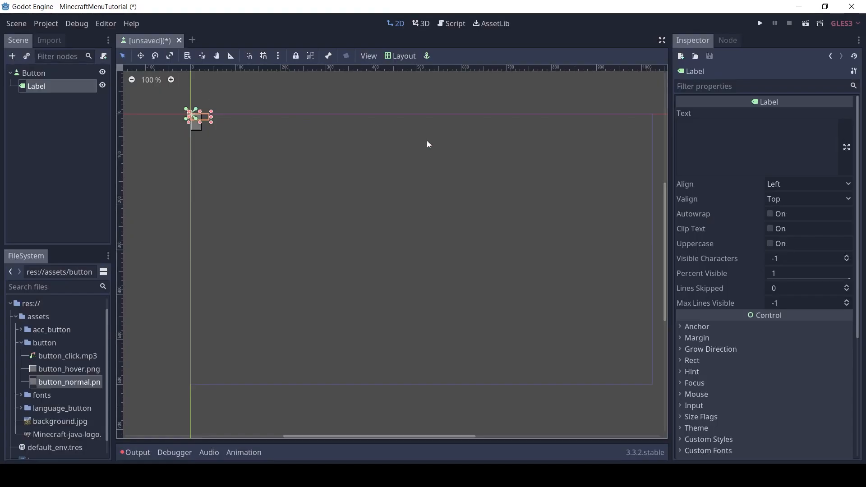
left_click(707, 138)
type("Button")
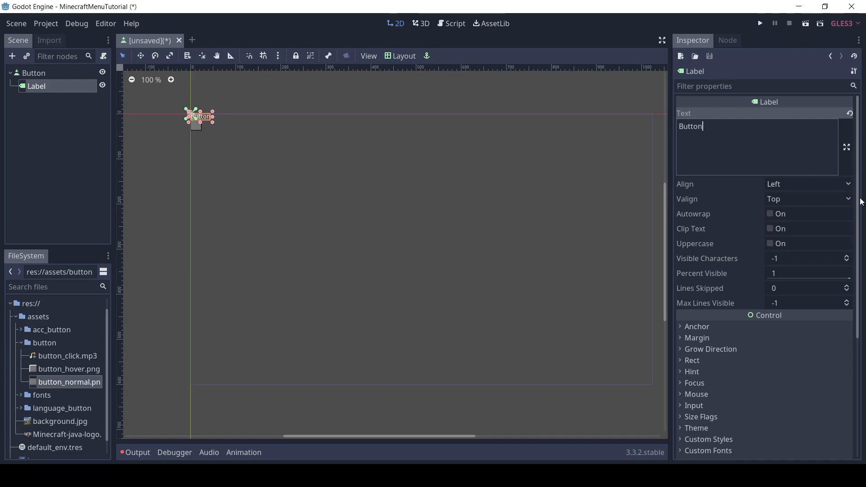
Assign a new DynamicFont as the Label's custom font
scroll(730, 269, "down", 5)
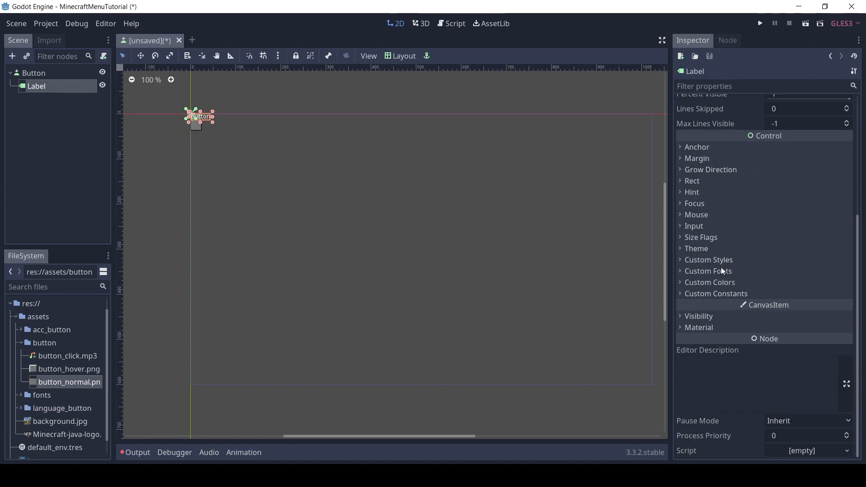
left_click(727, 272)
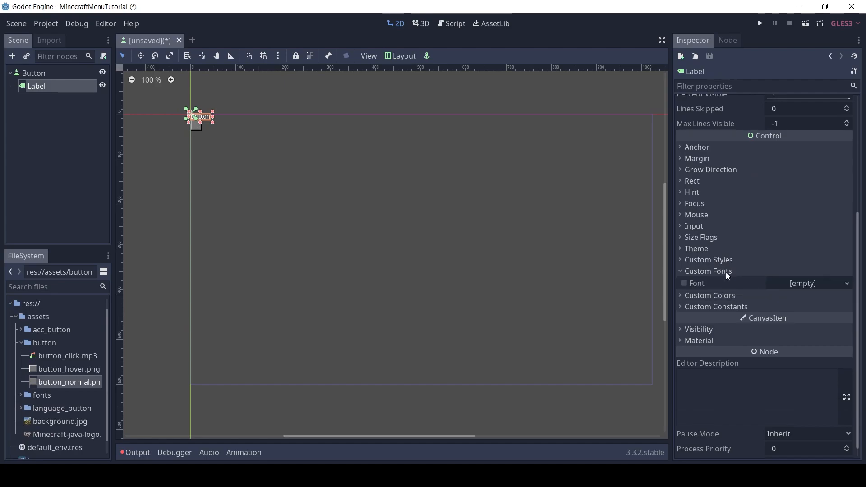
left_click(848, 285)
left_click(839, 310)
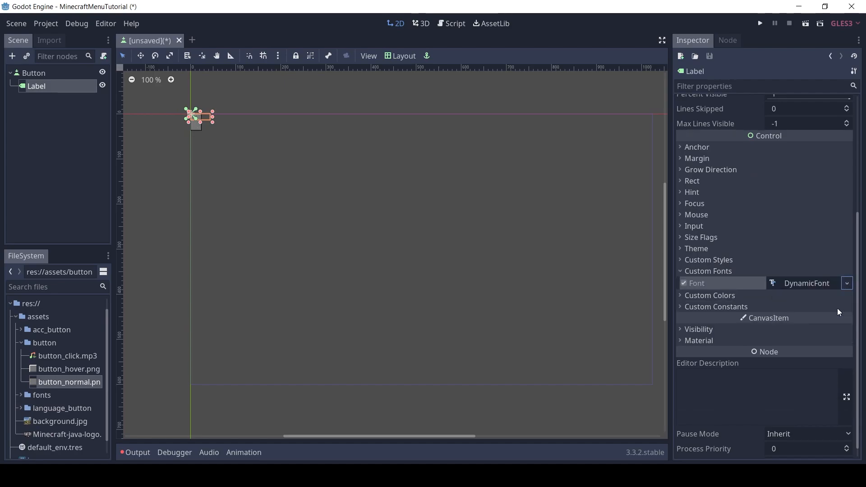
Load the 1_Minecraft font file from the assets/fonts folder as the DynamicFont's font data
left_click(826, 284)
left_click(707, 320)
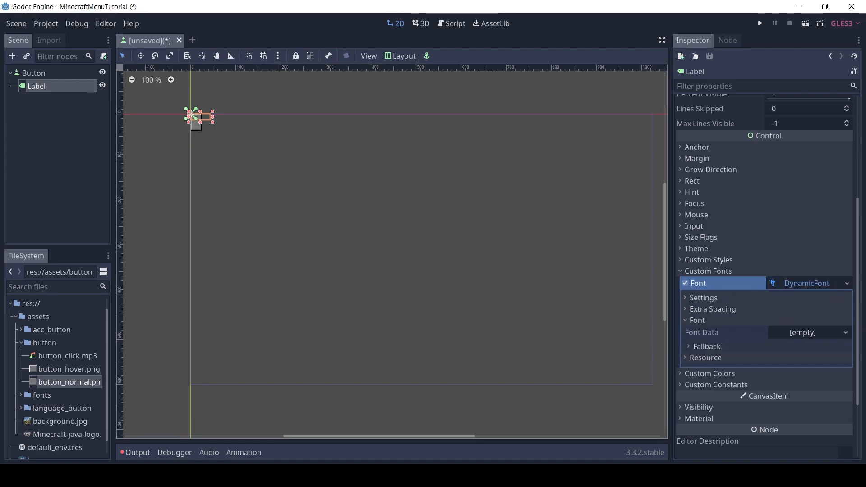
left_click(21, 346)
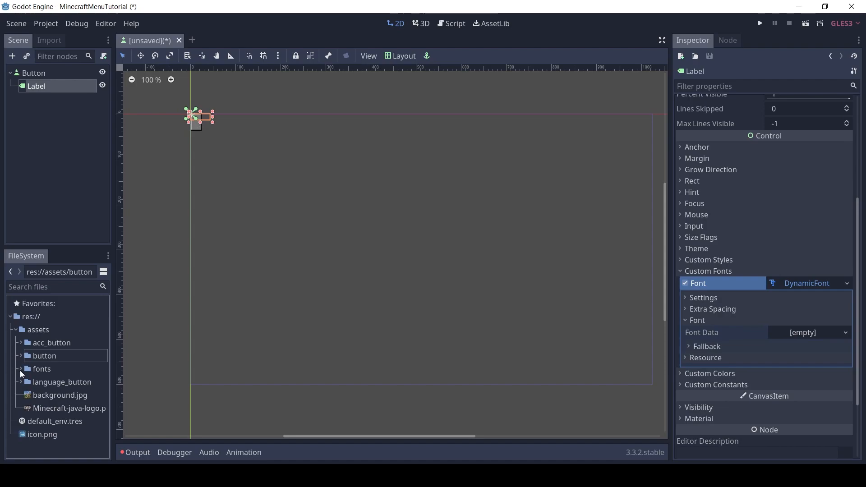
left_click(21, 356)
left_click_drag(76, 373, 797, 334)
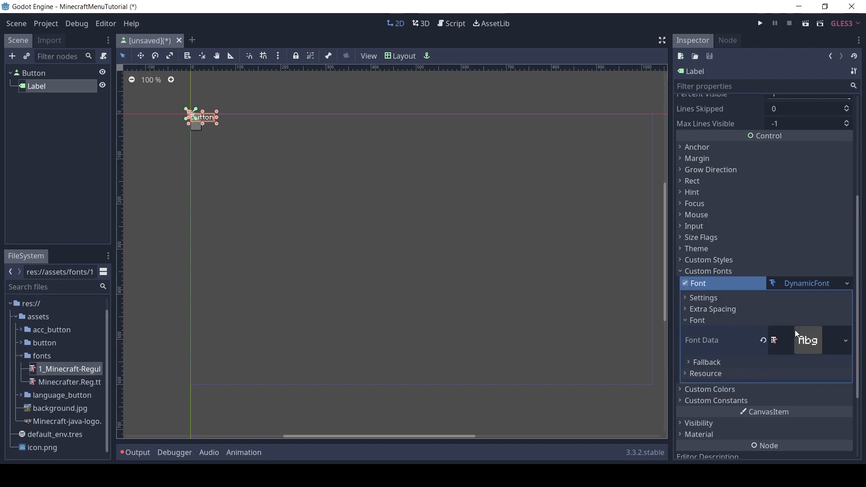
Set the Label's DynamicFont size to 50
left_click(710, 300)
left_click(812, 310)
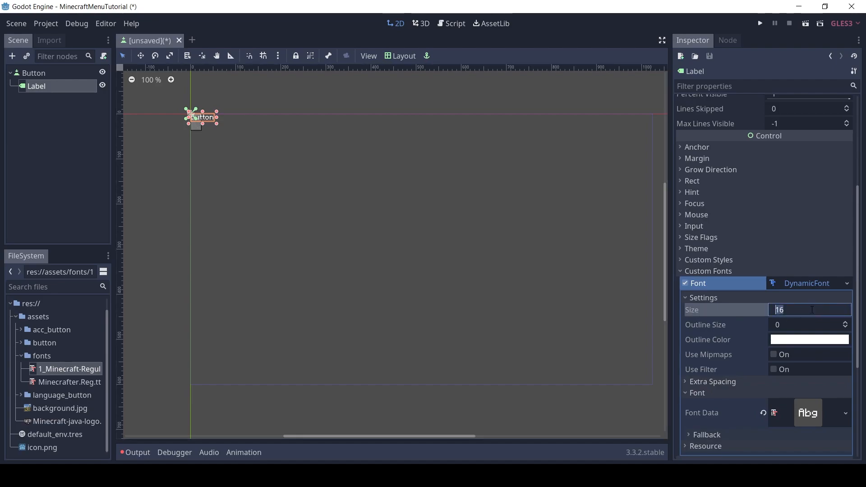
type("50")
key("Return")
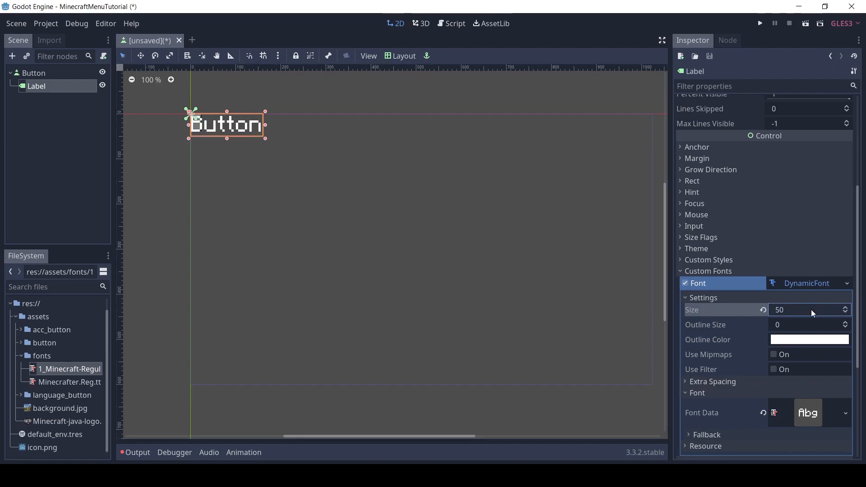
Enlarge the Button node on the canvas to about 490 px wide and 75 px high, and hide the texture region editor
left_click(43, 75)
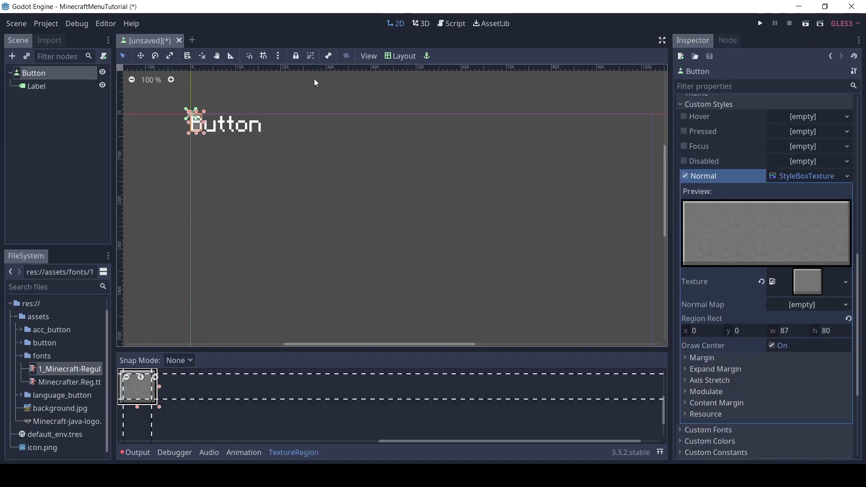
left_click_drag(205, 134, 414, 151)
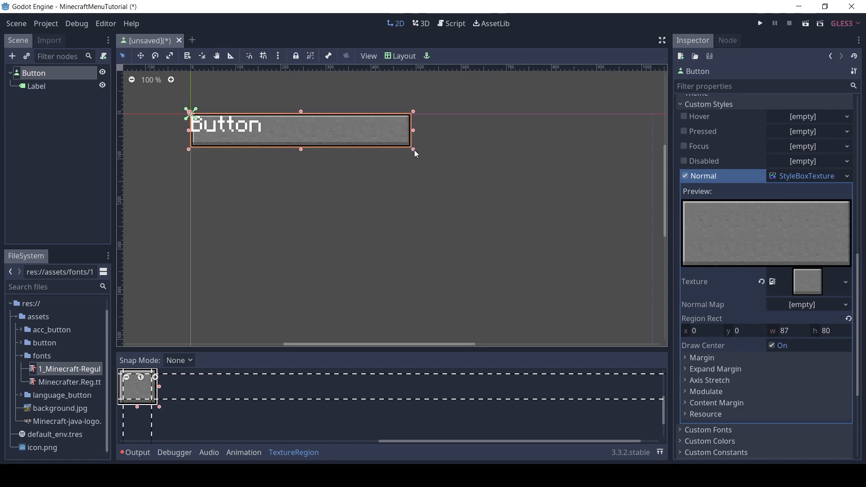
left_click(298, 452)
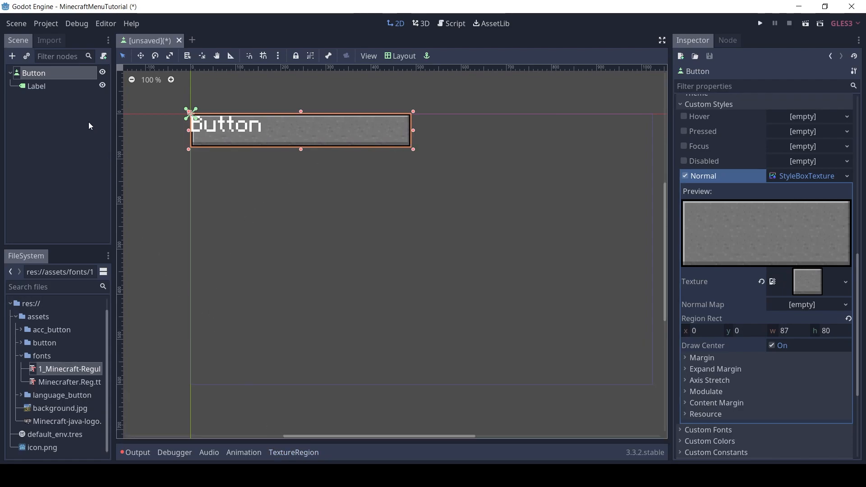
Apply the Full Rect layout to the Label so it fills the Button
left_click(41, 85)
left_click(401, 55)
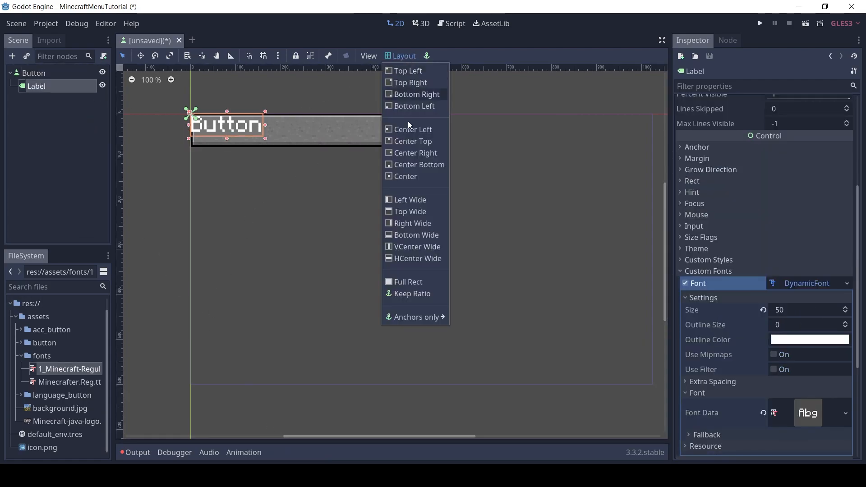
left_click(423, 287)
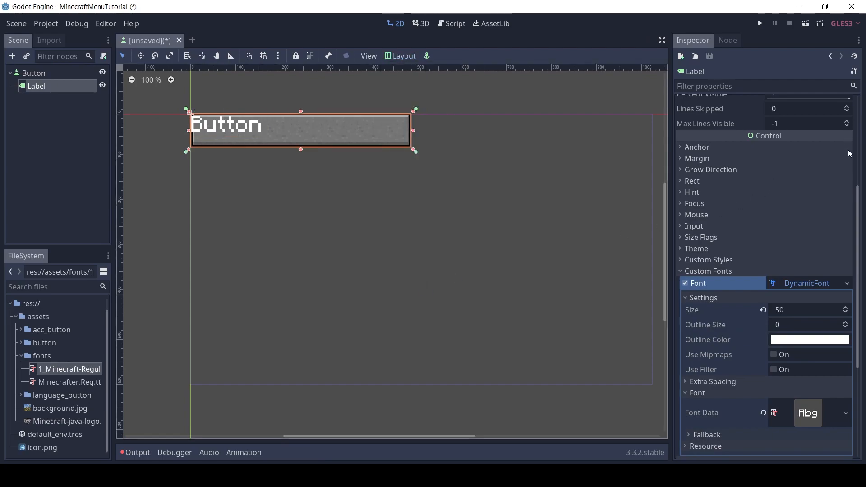
Set both the Label's horizontal and vertical text alignment to Center
scroll(859, 197, "up", 5)
left_click(797, 185)
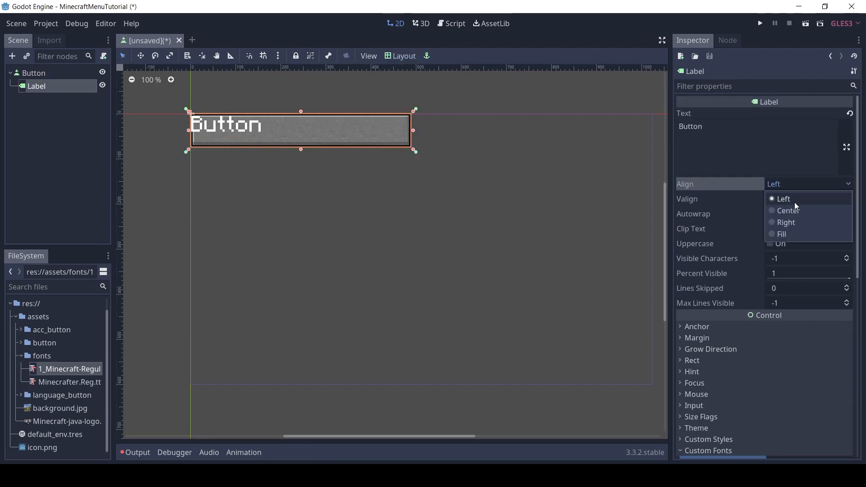
left_click(797, 207)
left_click(797, 203)
left_click(793, 225)
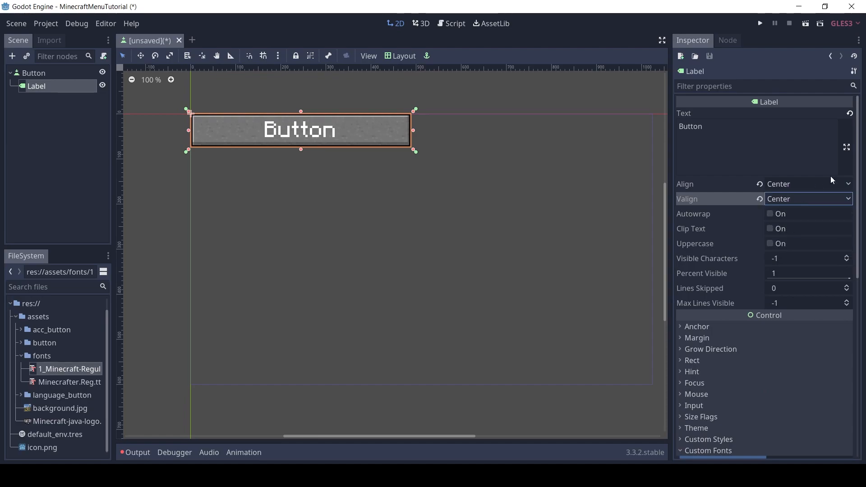
Enable the Label's custom font color and set it to white (ffffff)
scroll(855, 146, "down", 10)
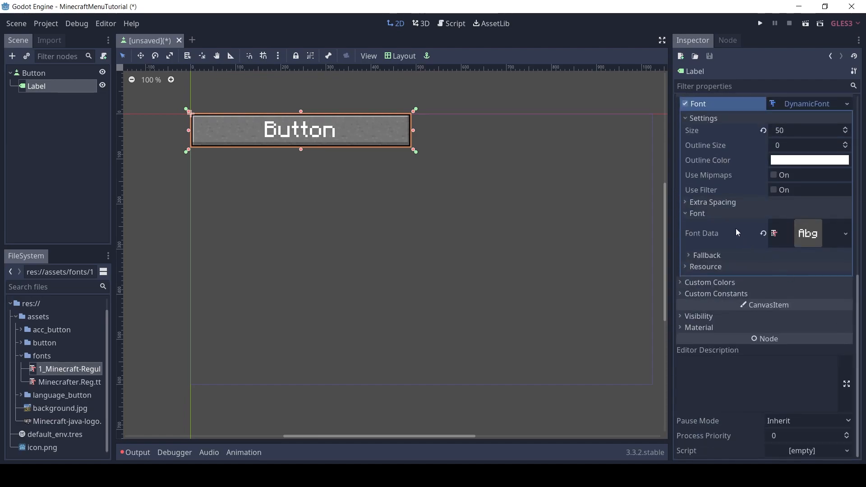
left_click(720, 283)
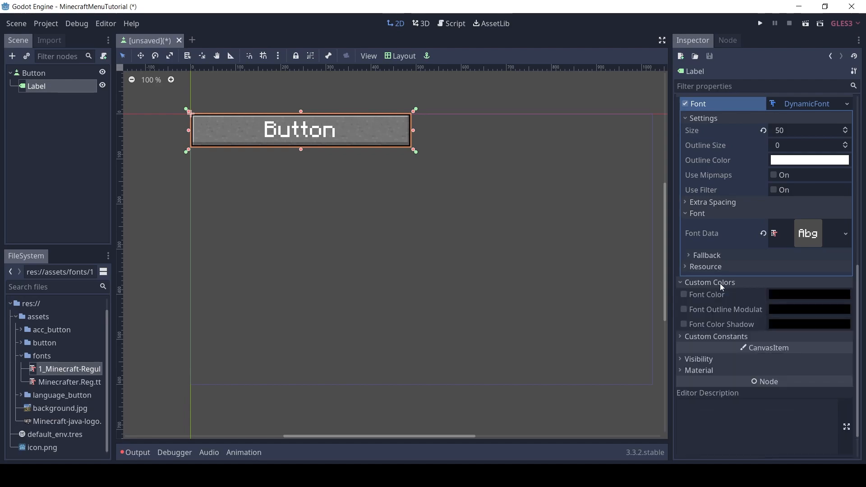
left_click(685, 295)
left_click(781, 294)
left_click_drag(684, 170, 598, 37)
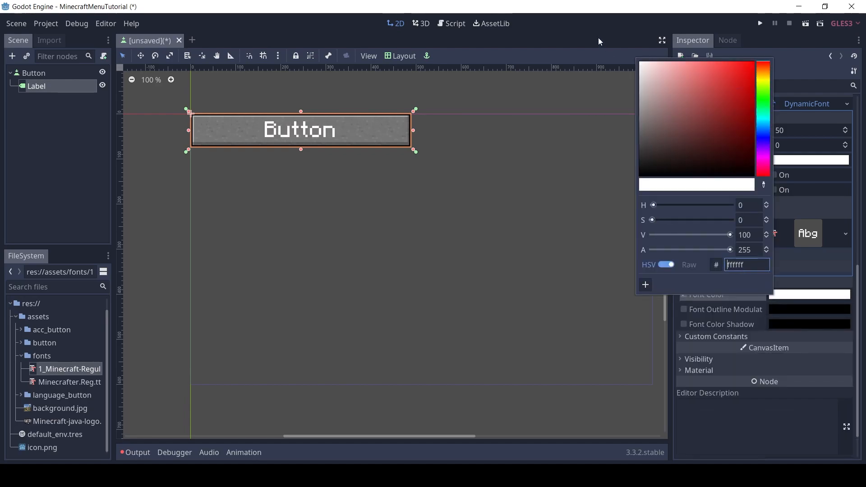
Enable the Label's custom font shadow color and set it to gray 5c5c5c
left_click(685, 327)
left_click(687, 323)
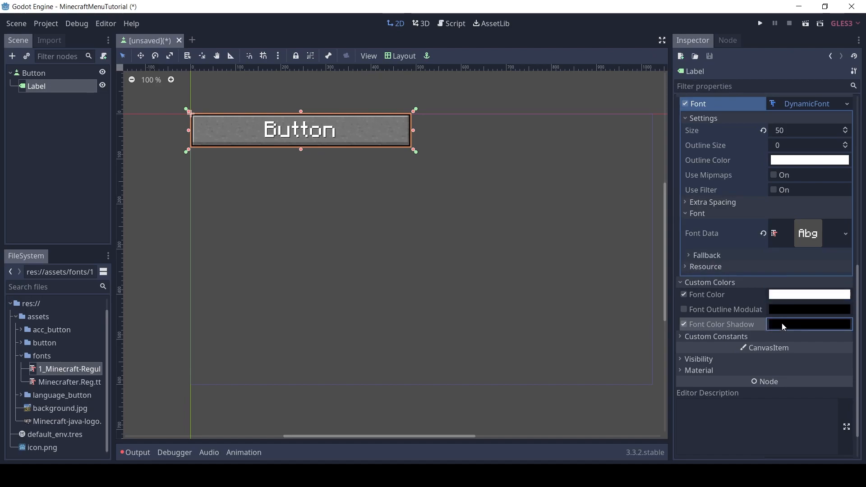
left_click(781, 323)
left_click_drag(658, 153, 630, 165)
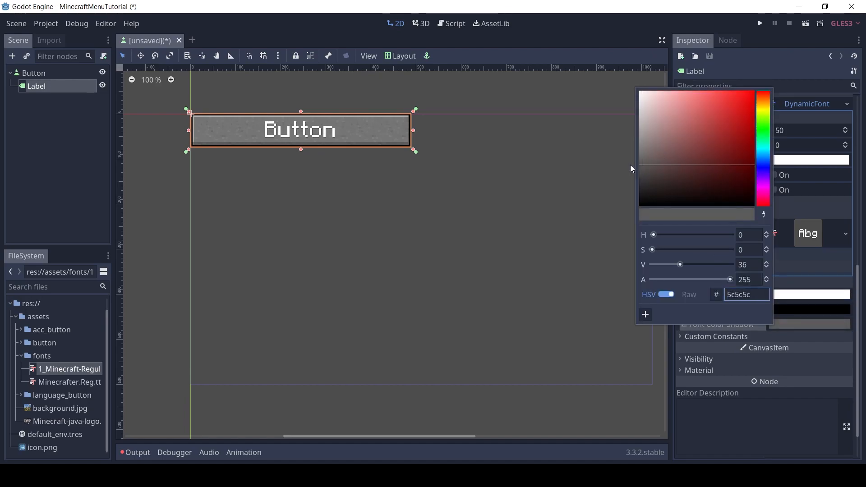
Set the Label's shadow offset X and shadow offset Y constants to 5
left_click(689, 339)
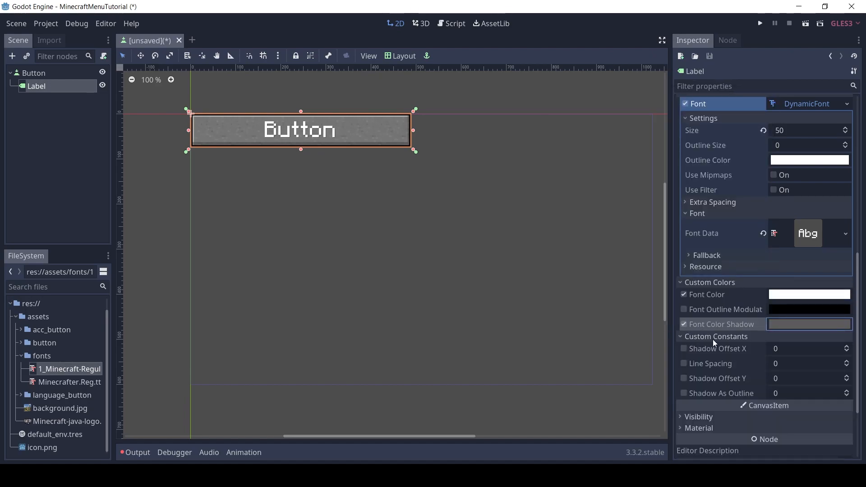
left_click(789, 349)
type("5")
key("Tab")
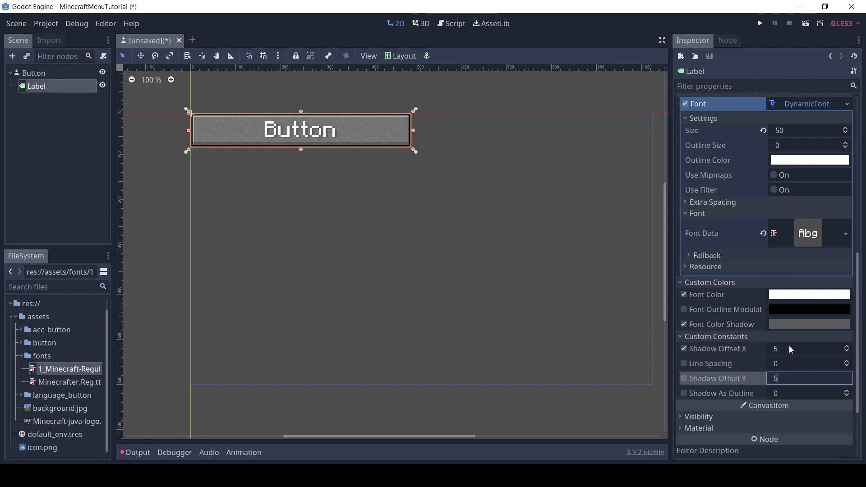
Darken the Label's font shadow color to 4d4d4d, and select the Button root node
left_click(781, 325)
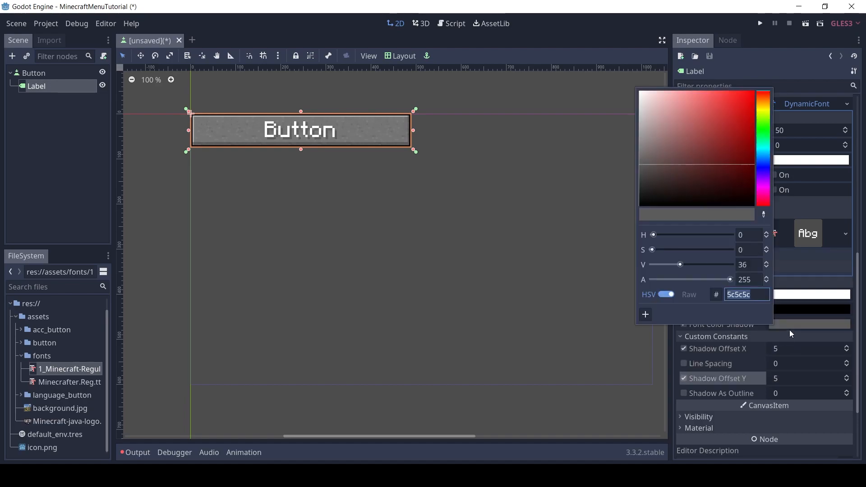
mouse_move(691, 170)
left_mouse_down()
mouse_move(629, 152)
mouse_move(626, 189)
mouse_move(618, 172)
left_mouse_up()
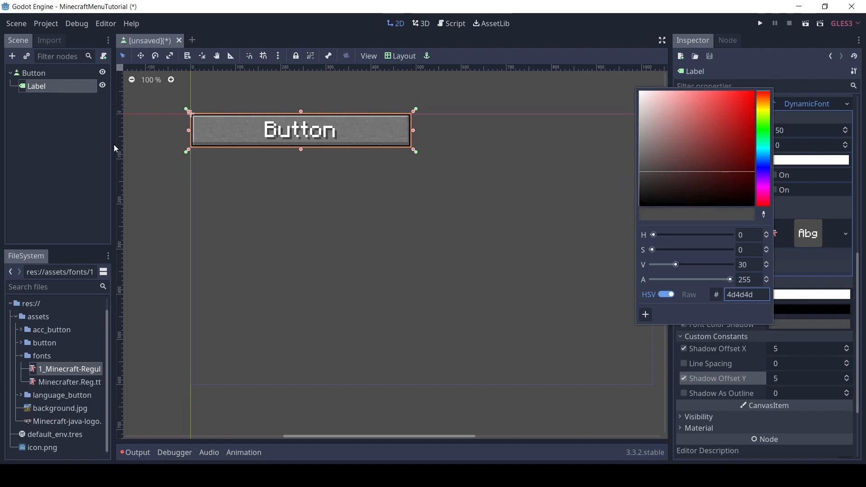
left_click(51, 78)
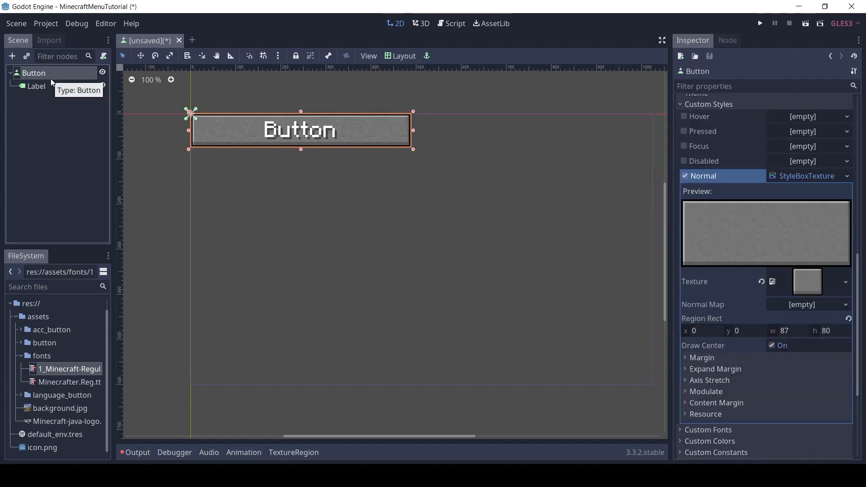
Begin saving the scene and create a folder named scenes in the project root
left_click(17, 23)
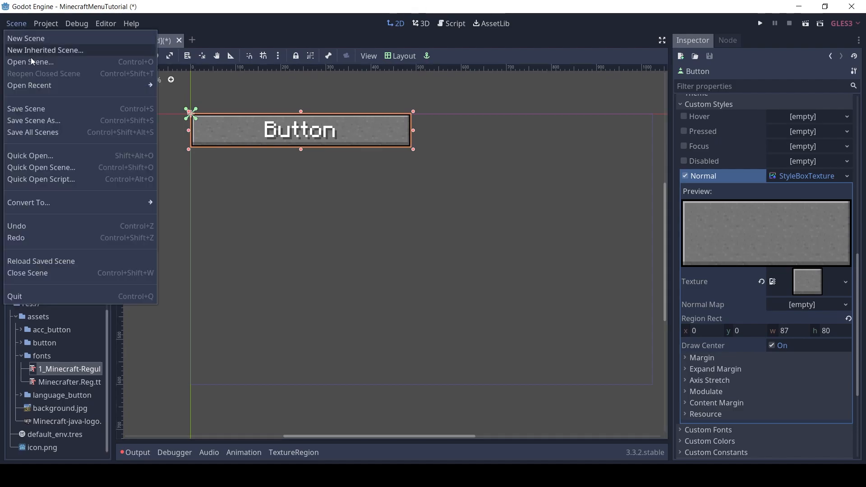
left_click(42, 115)
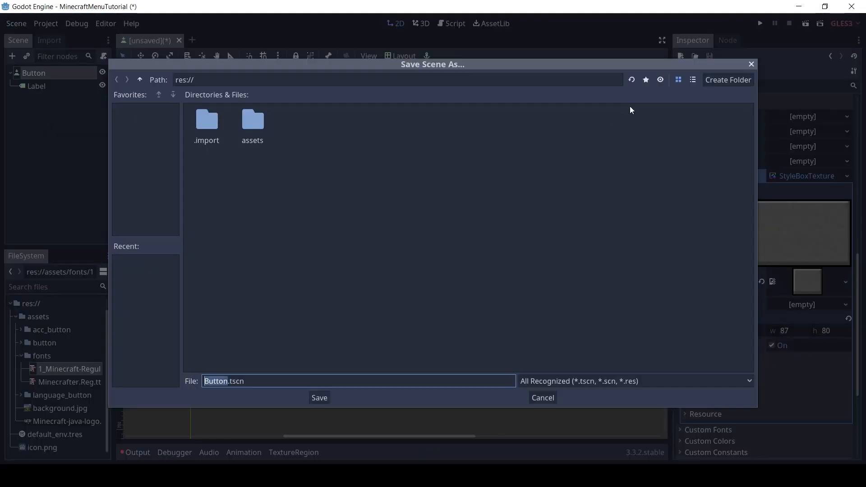
left_click(726, 84)
type("sc")
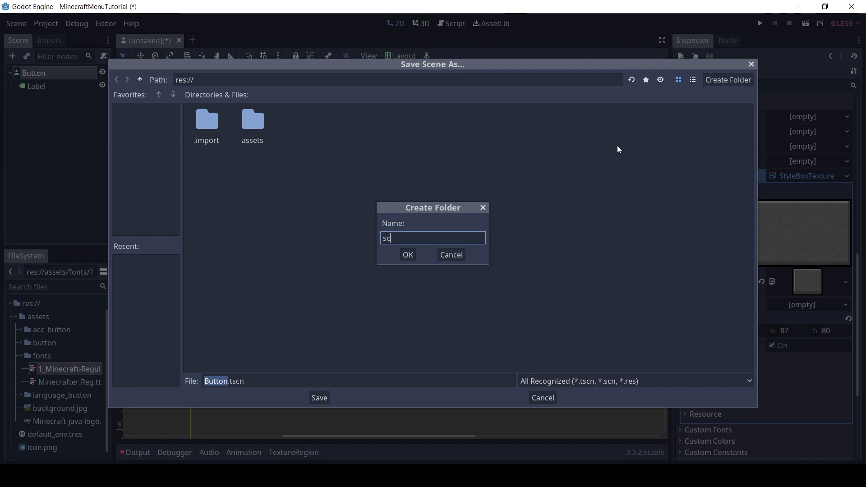
type("enes")
key("Return")
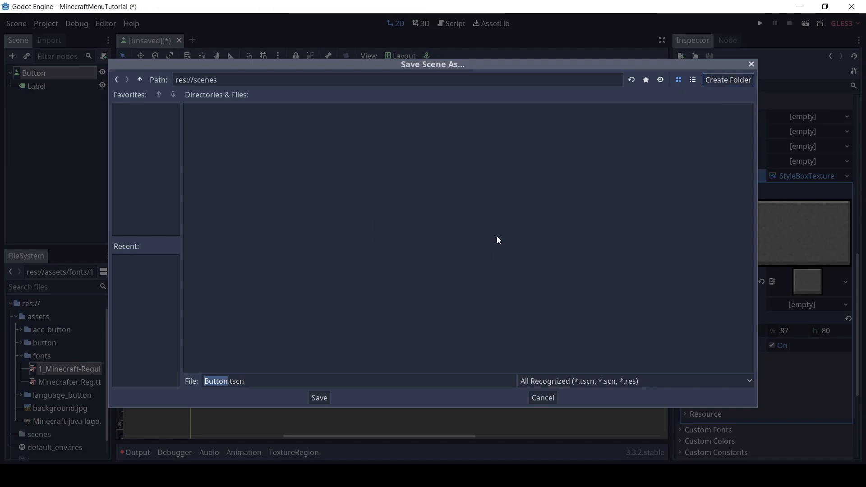
Create a button subfolder inside scenes and save the scene there as Button.tscn
left_click(731, 84)
type("button")
key("Return")
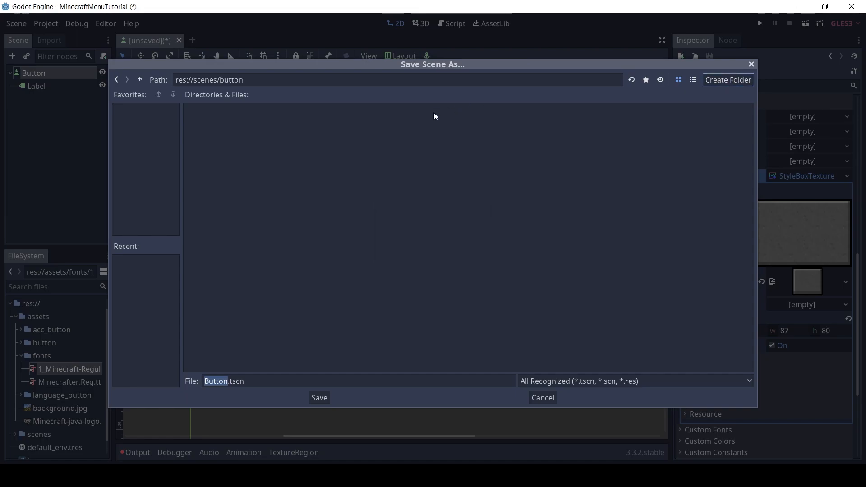
double_click(270, 80)
left_click(284, 80)
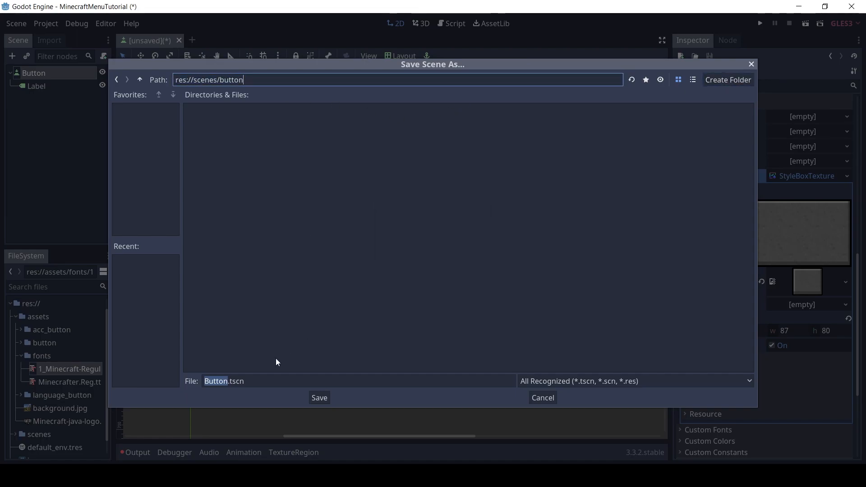
left_click(225, 381)
left_click(320, 399)
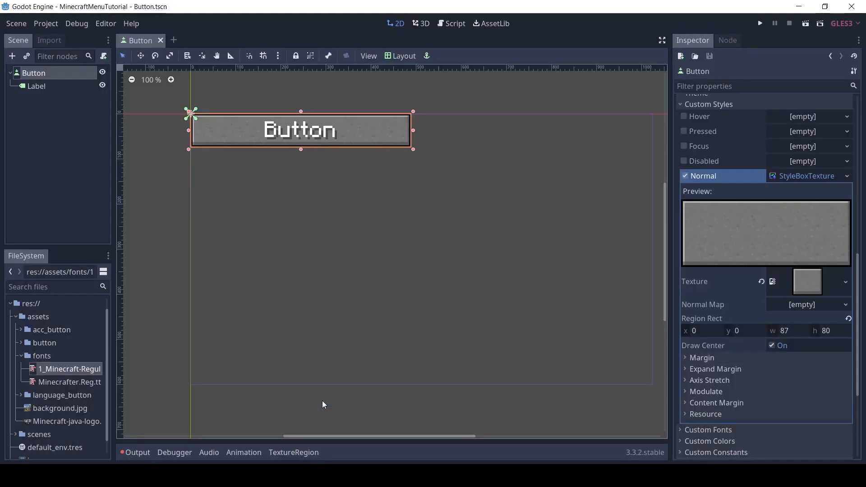
Attach a new GDScript, Button.gd in scenes/button, to the Button node and delete the template code below the extends line
right_click(61, 72)
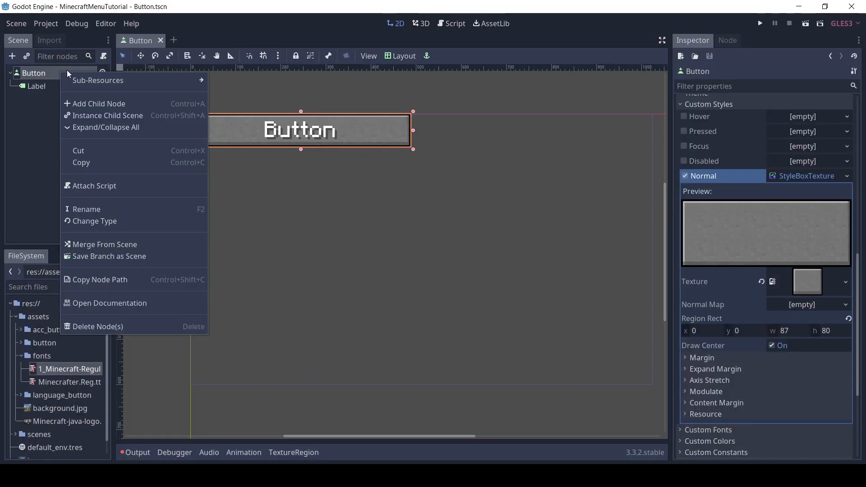
left_click(107, 186)
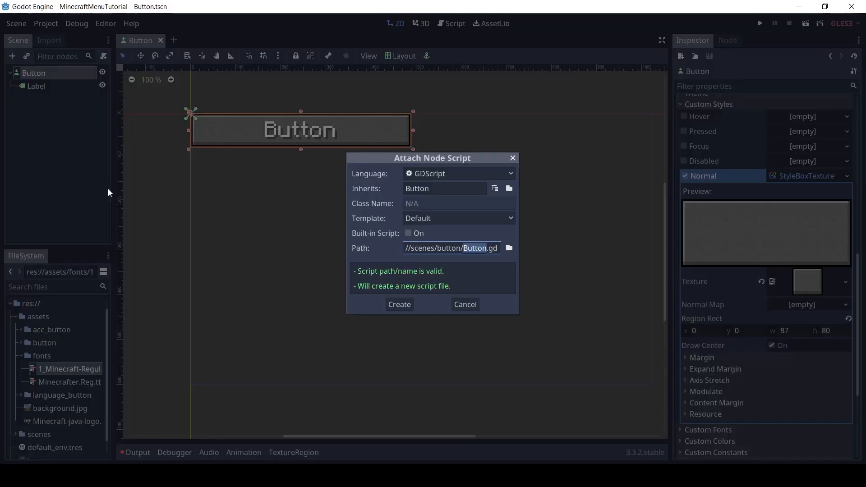
left_click(399, 305)
left_click_drag(271, 253, 247, 83)
key("BackSpace")
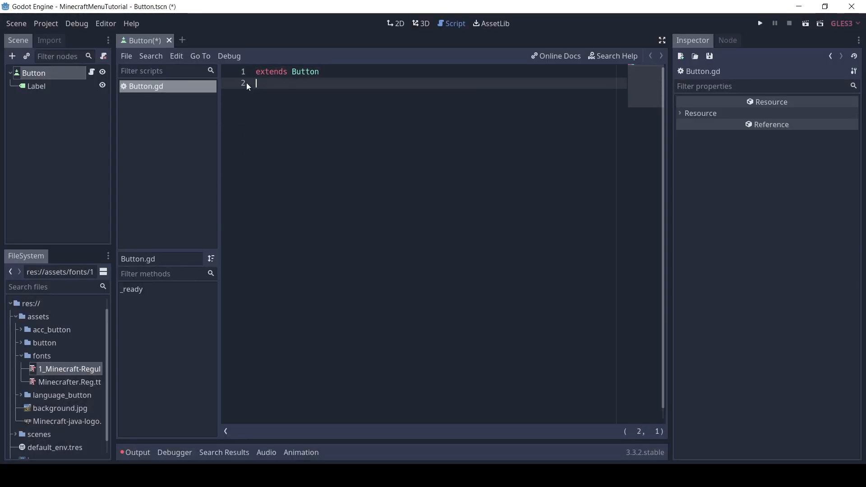
Add the tool keyword below the extends line and declare an exported variable button_text with the default value "Button"
type("tool")
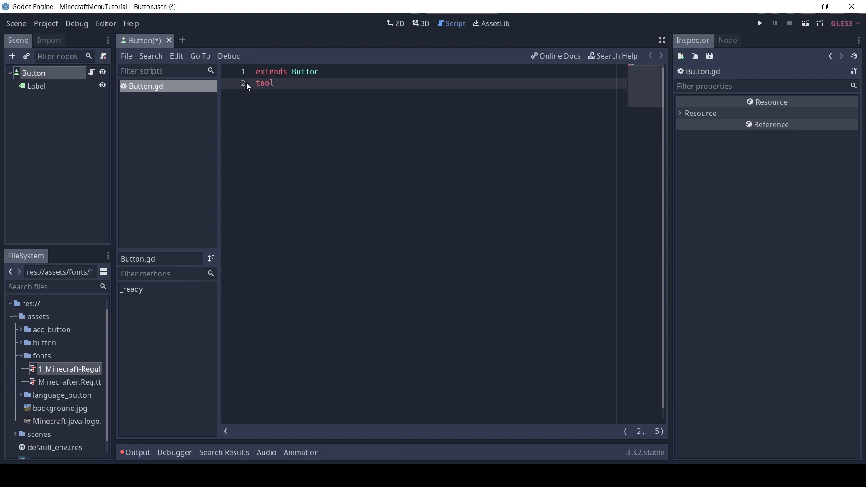
key("Return")
key("Return")
type("var")
key("BackSpace")
key("BackSpace")
type("e")
key("BackSpace")
key("BackSpace")
type("export var")
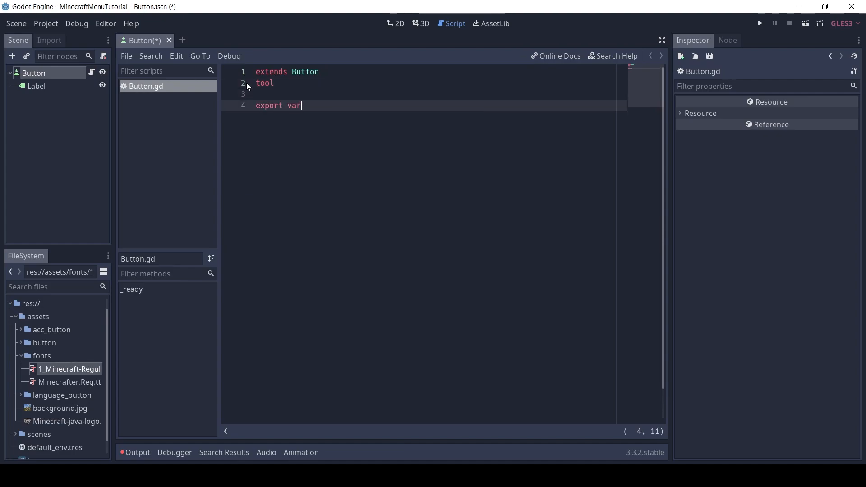
type(" button_text = \"Button\" set")
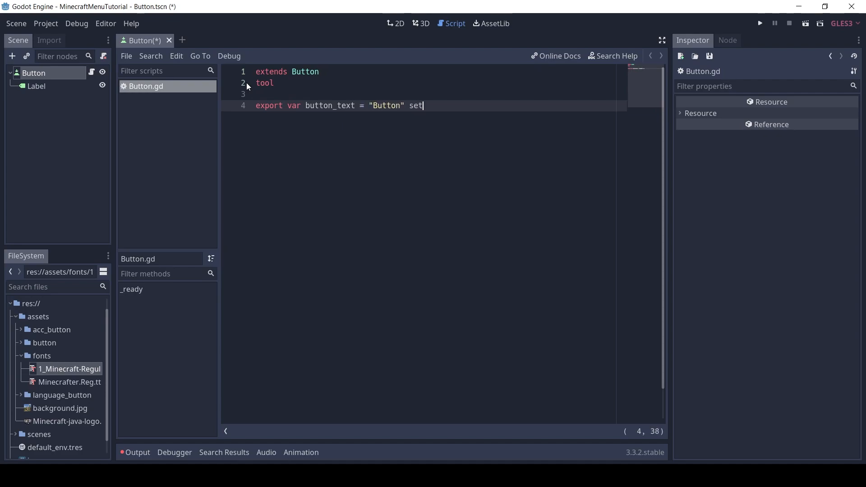
type("get set_button_text,set_button_text")
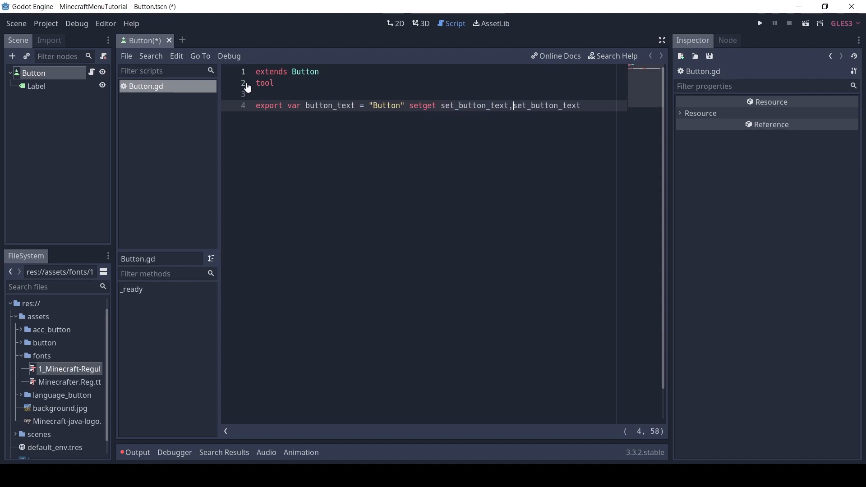
Give the button_text variable a setget with set_button_text as setter and get_button_text as getter
key("Delete")
type("g")
key("End")
Start the function set_button_text with the parameter new_text below the variable declaration
key("Return")
key("Return")
type("func set_button_text(")
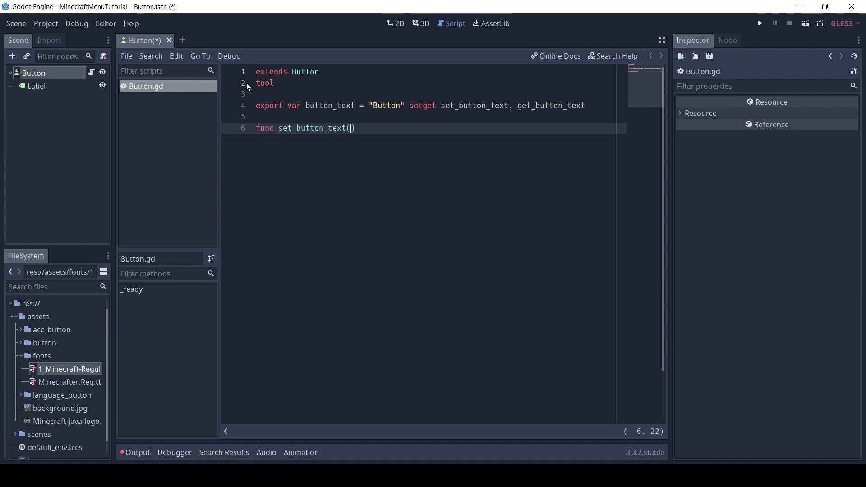
key("End")
type(":")
key("Left")
key("Left")
type("new_text")
key("End")
key("Return")
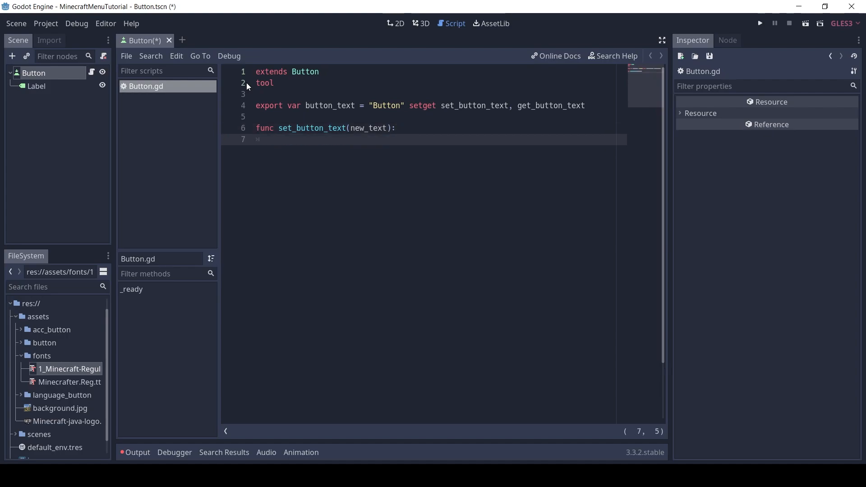
In set_button_text, assign new_text to both button_text and $Label.text
type("butt")
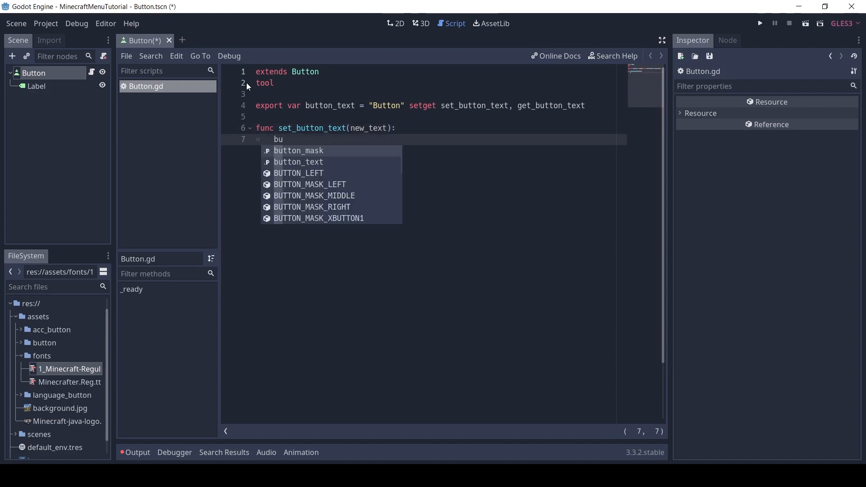
key("Down")
key("Return")
type("= new")
key("Return")
key("Return")
type("$Label.text = new")
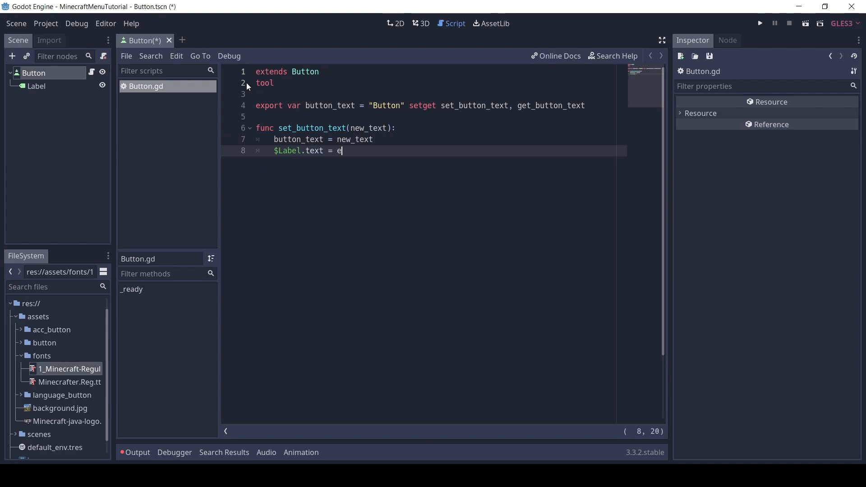
key("Return")
Add the function get_button_text() that returns button_text, and save the script
key("Return")
key("BackSpace")
key("Return")
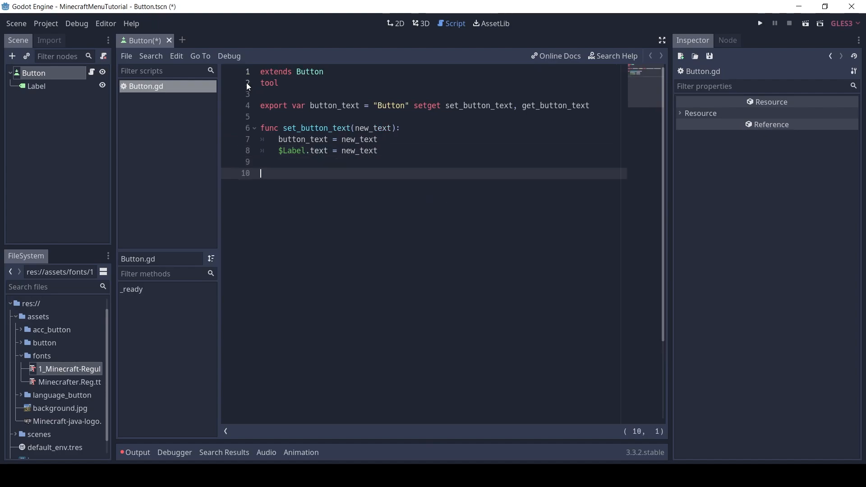
type("func ge")
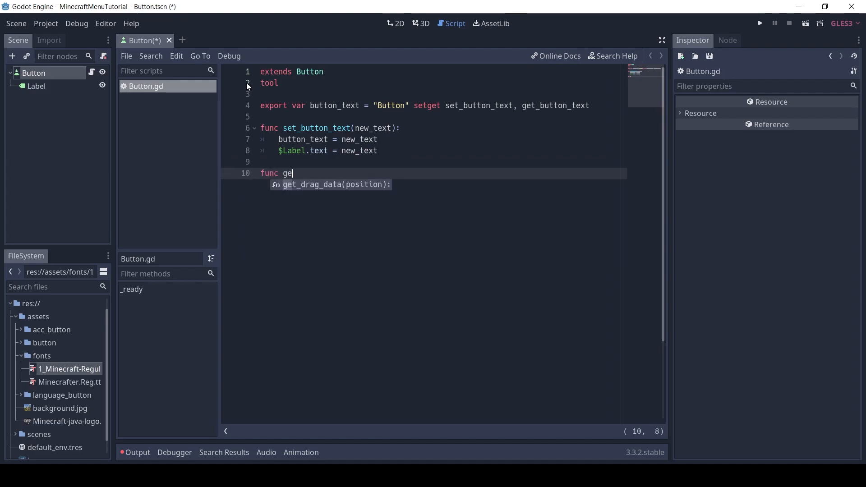
type("t_button")
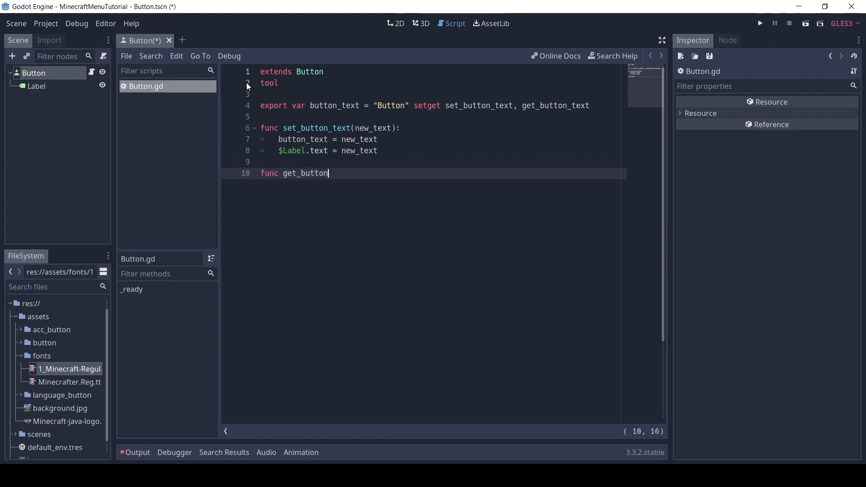
type("_text():")
key("Return")
type("re")
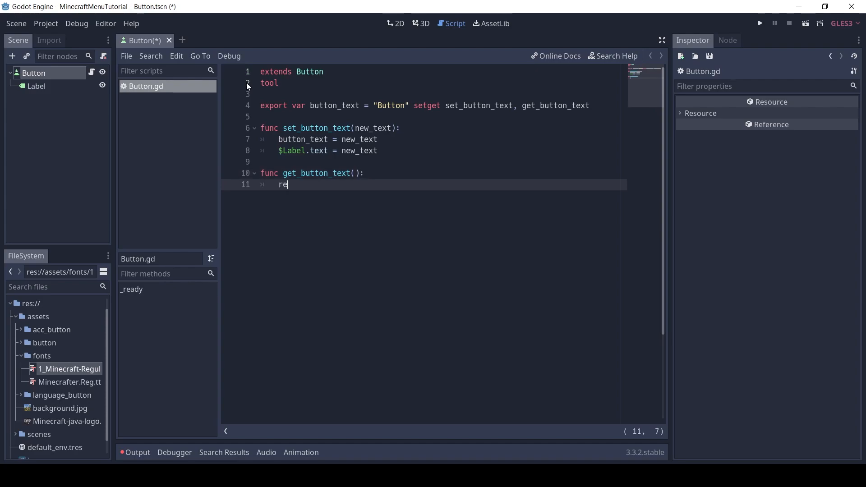
type("turn butt")
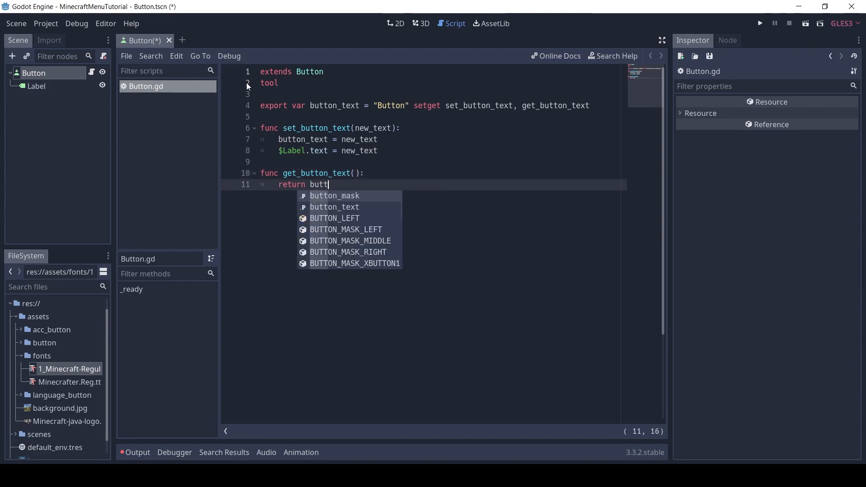
key("Down")
key("Return")
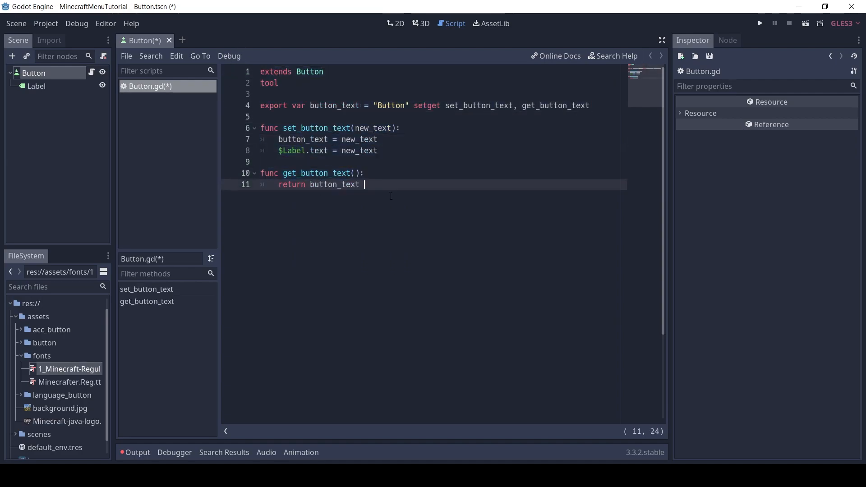
key("ctrl+s")
Test the Button node's Button Text property with "hello" and "hi", and restore it to "Button"
left_click(59, 73)
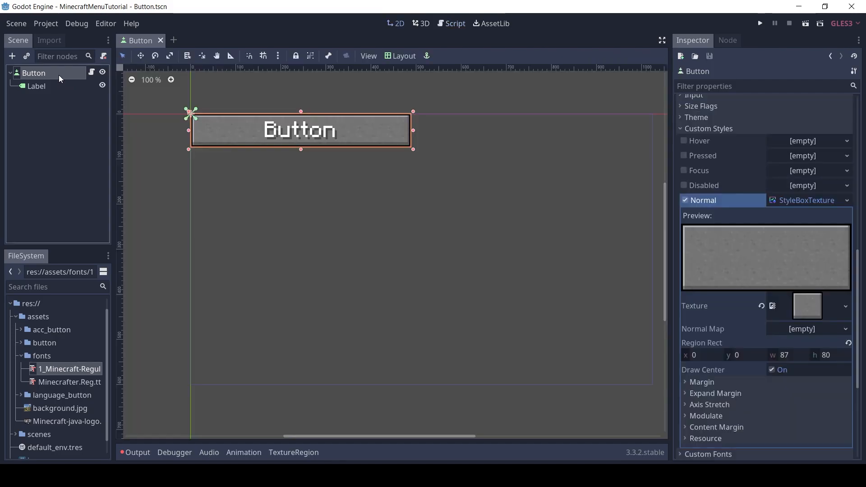
left_click_drag(857, 258, 857, 93)
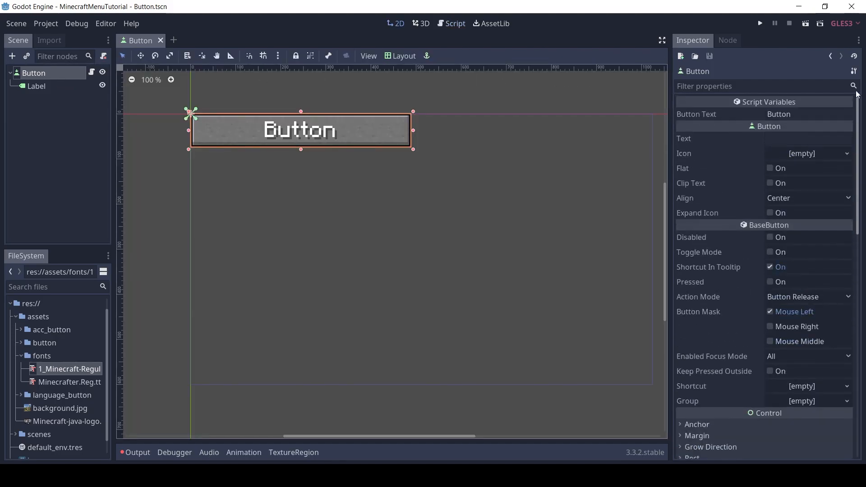
left_click(790, 115)
key("ctrl+a")
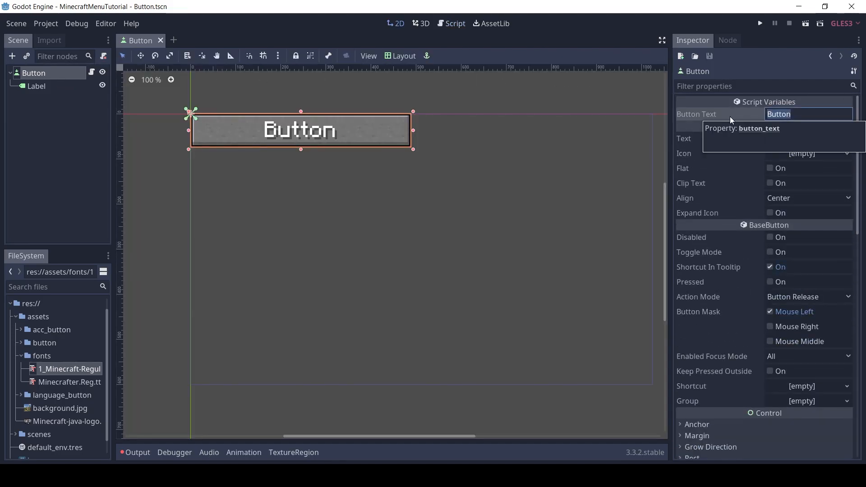
type("hello")
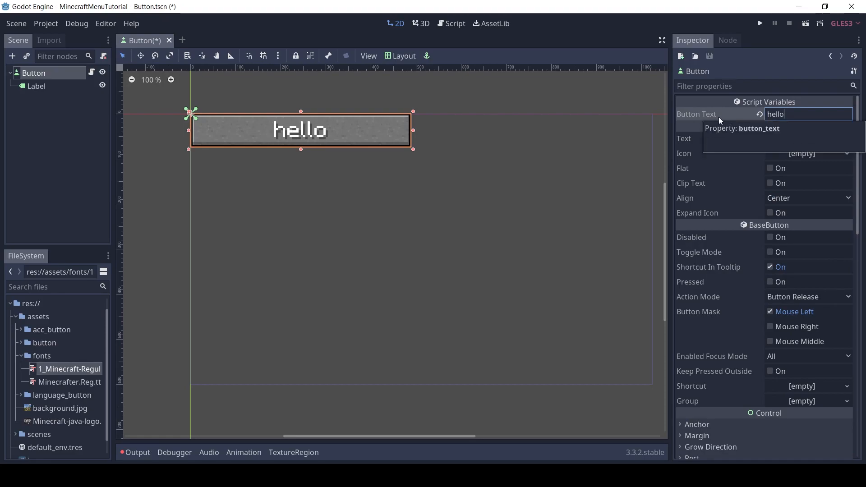
key("ctrl+a")
type("hi")
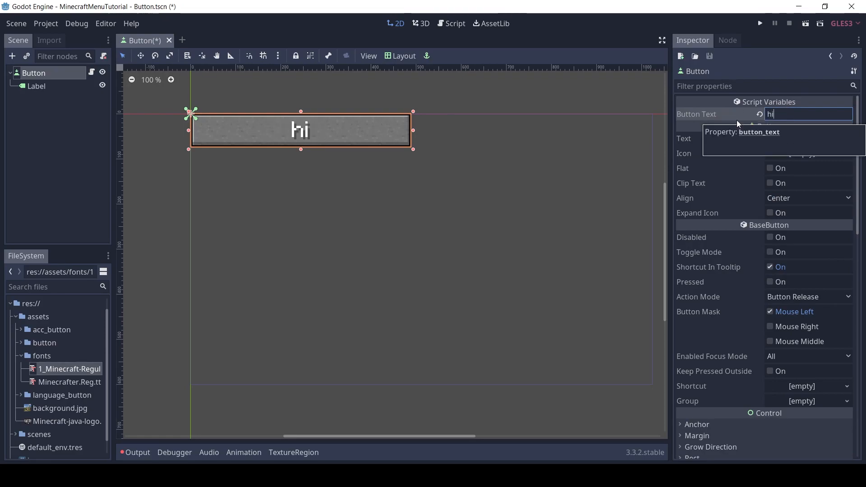
key("ctrl+a")
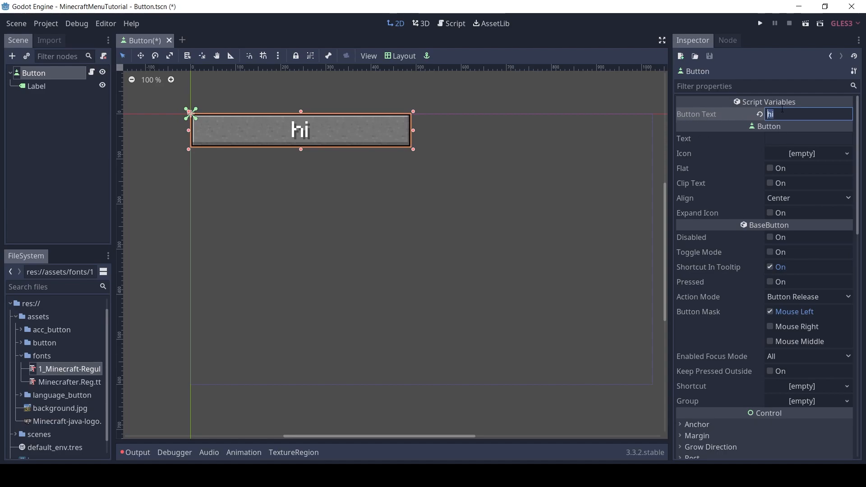
type("Button")
Add an AudioStreamPlayer2D as a child of the Button root node
left_click(58, 78)
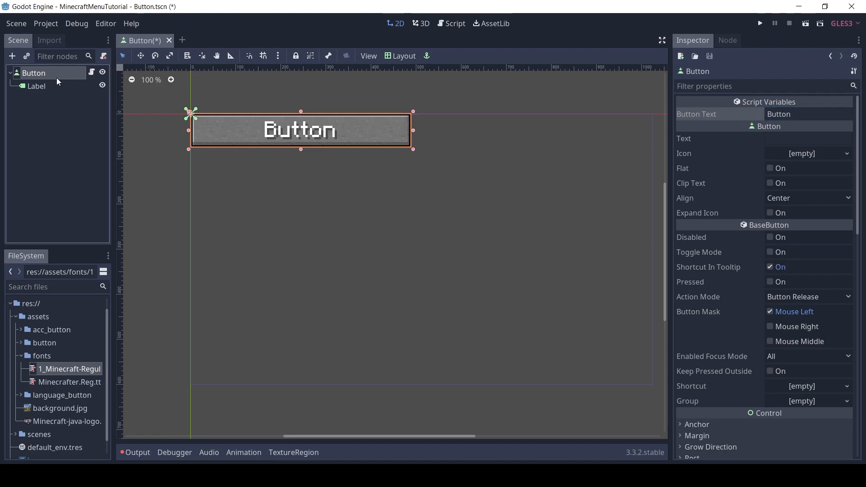
left_click(13, 57)
type("audio")
left_click(402, 190)
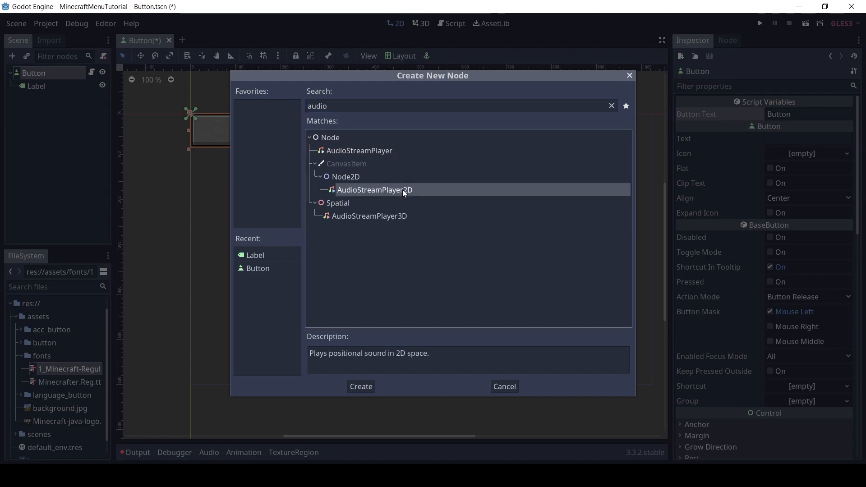
left_click(363, 387)
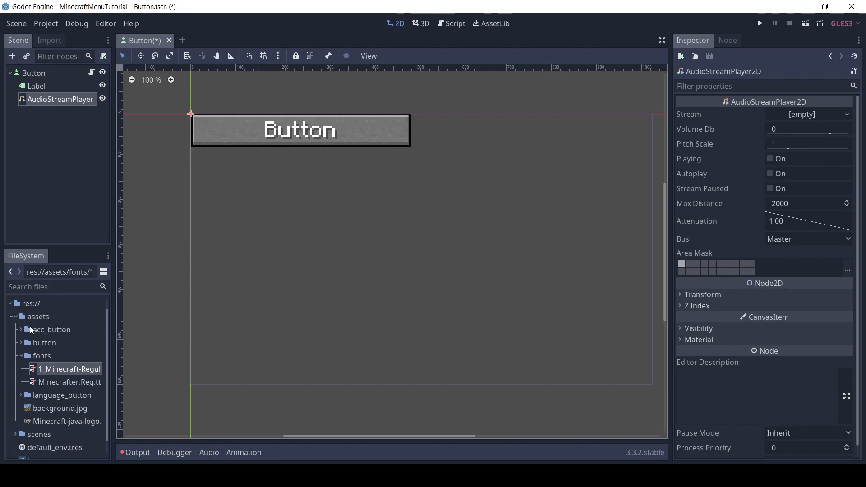
Assign button_click.mp3 from the assets/button folder as the Stream of the AudioStreamPlayer2D
left_click(28, 357)
left_click(21, 356)
left_click(21, 354)
left_click(43, 354)
left_click(71, 367)
left_click_drag(70, 361, 804, 118)
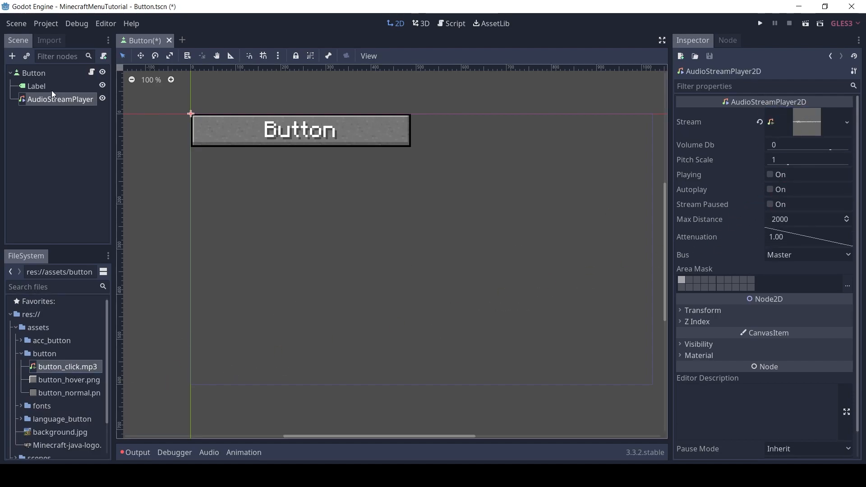
Connect the Button node's pressed() signal to its own script with the receiver method _on_Button_pressed
left_click(39, 73)
left_click(60, 99)
left_click(734, 40)
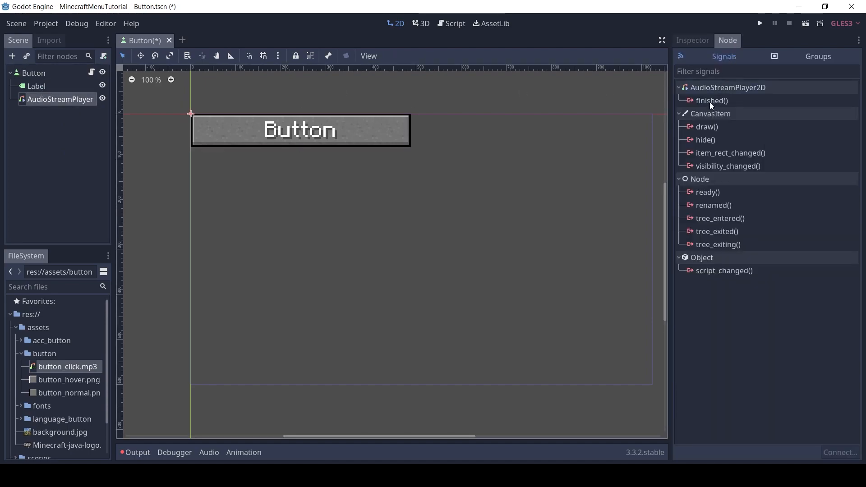
left_click(58, 75)
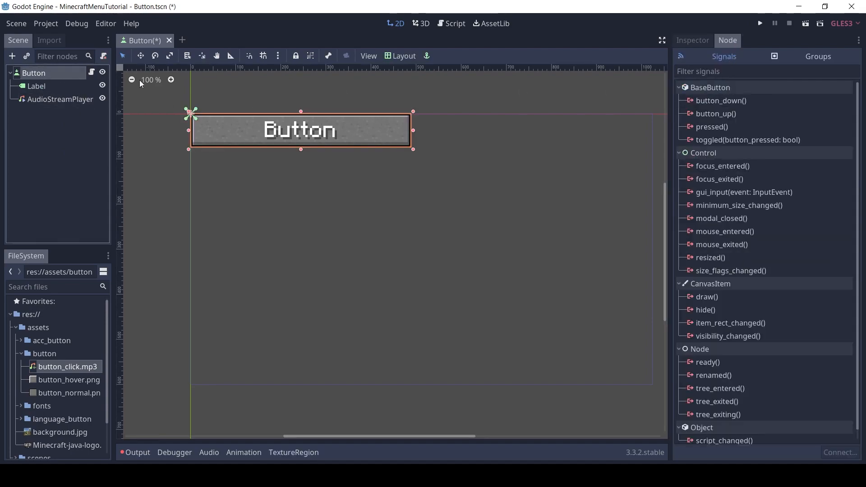
left_click(92, 73)
left_click(79, 73)
double_click(708, 126)
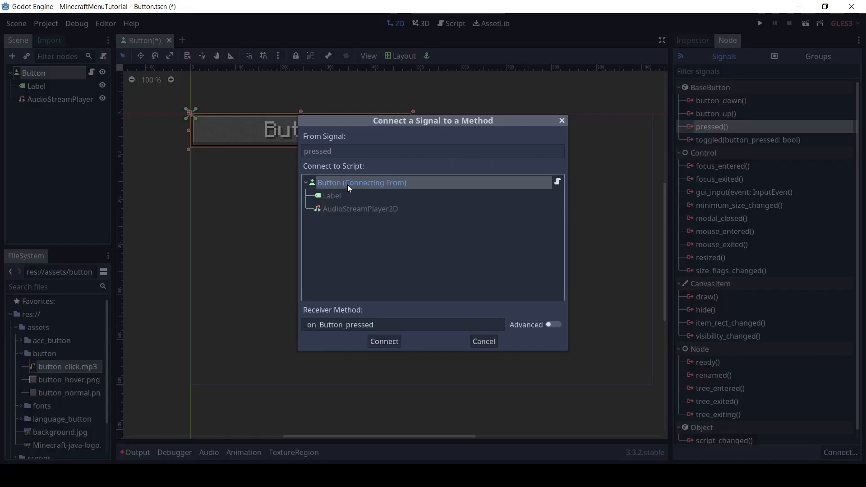
left_click(383, 341)
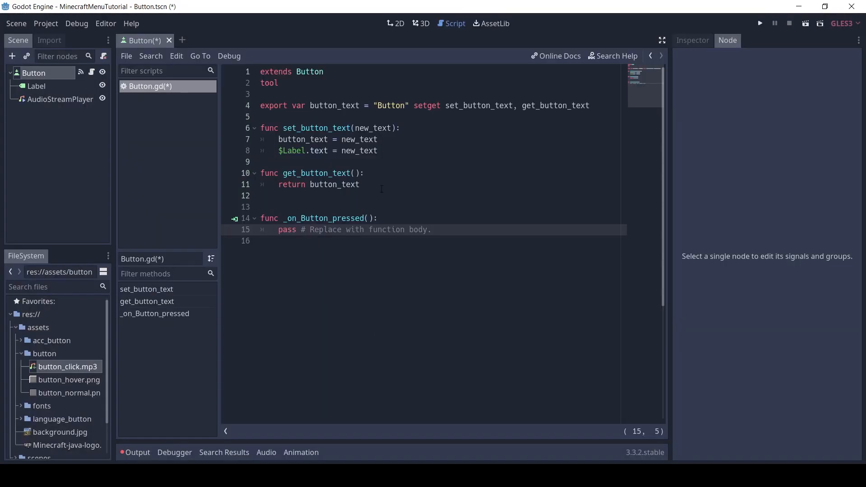
Replace the placeholder body of _on_Button_pressed with audio_player.play()
key("shift+End")
key("BackSpace")
type("audio_player.play()")
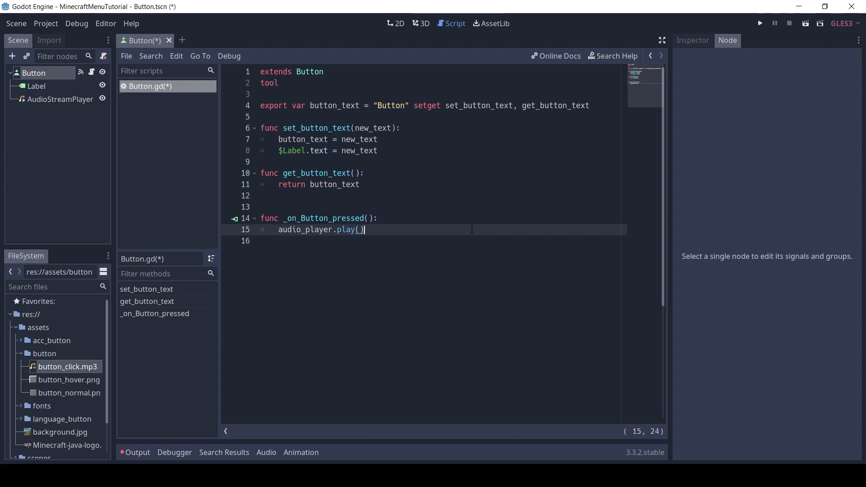
Declare onready var audio_player = $AudioStreamPlayer2D below the exported button_text variable
double_click(316, 230)
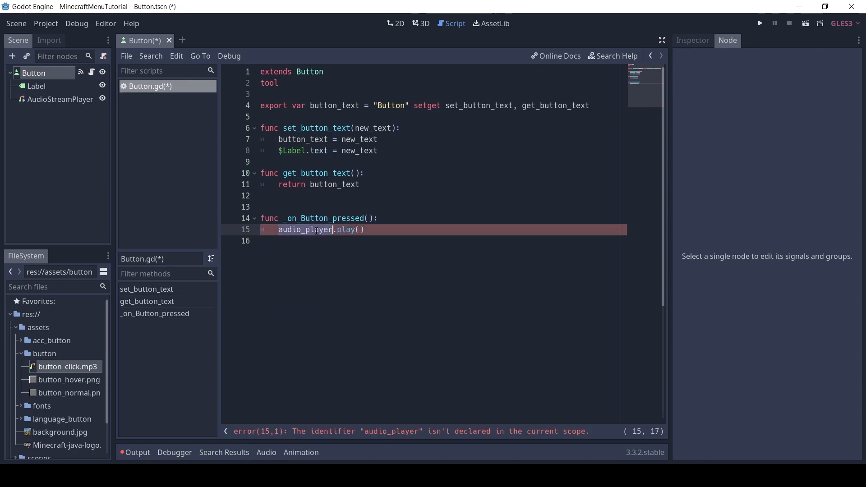
left_click(348, 119)
key("Return")
key("Return")
key("Up")
type("onrea")
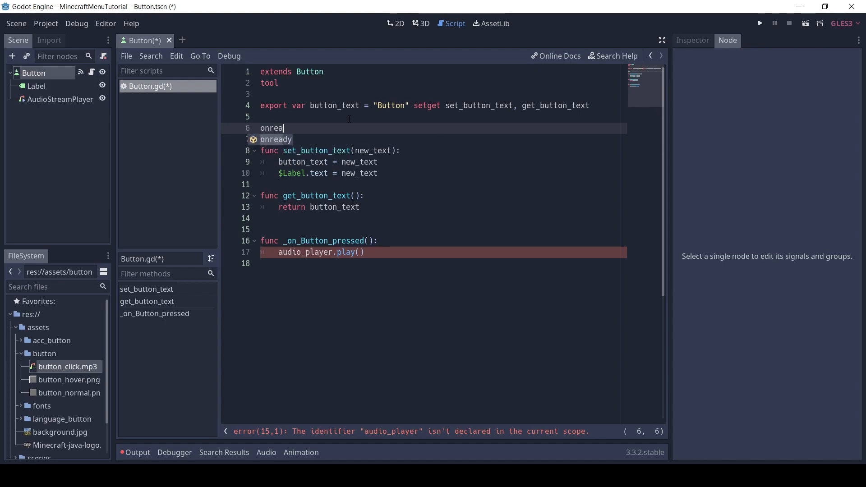
type("dy var audio_player")
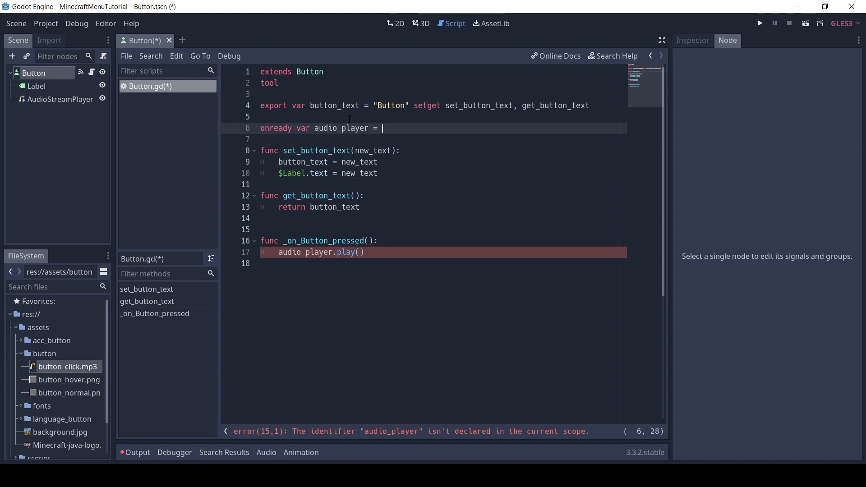
type(" = $AudioStreamPlayer2D")
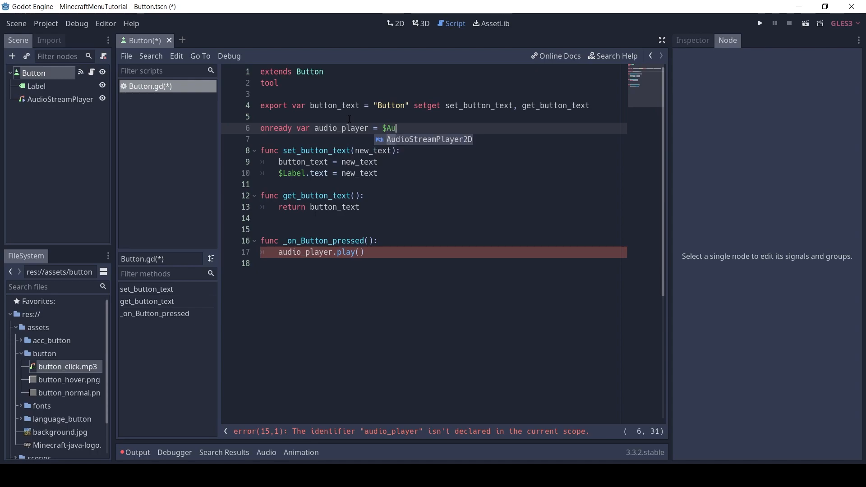
Select the Button root node and save the scene with its script
left_click_drag(397, 253, 217, 57)
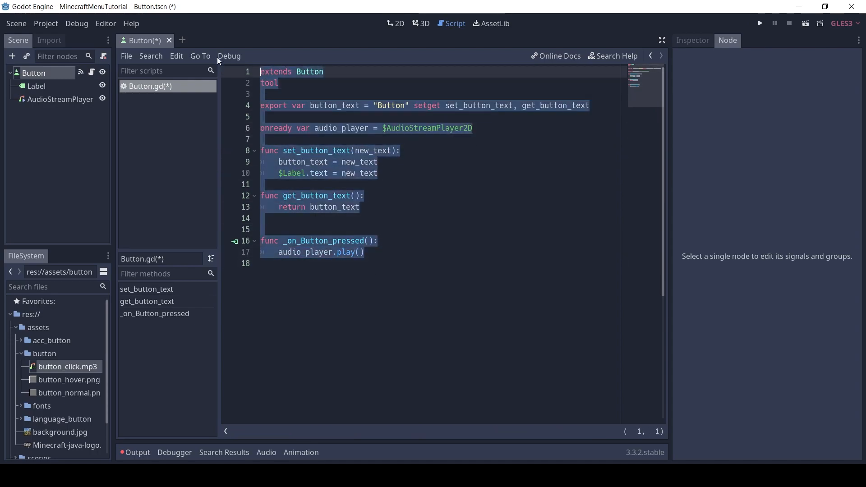
left_click(22, 73)
key("ctrl+s")
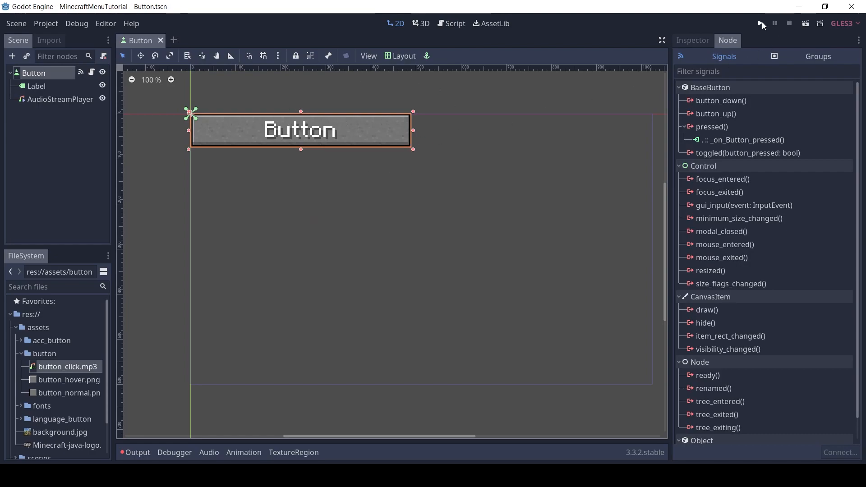
Set the project's display window size to 1920 wide by 1080 high in the project settings
left_click(45, 24)
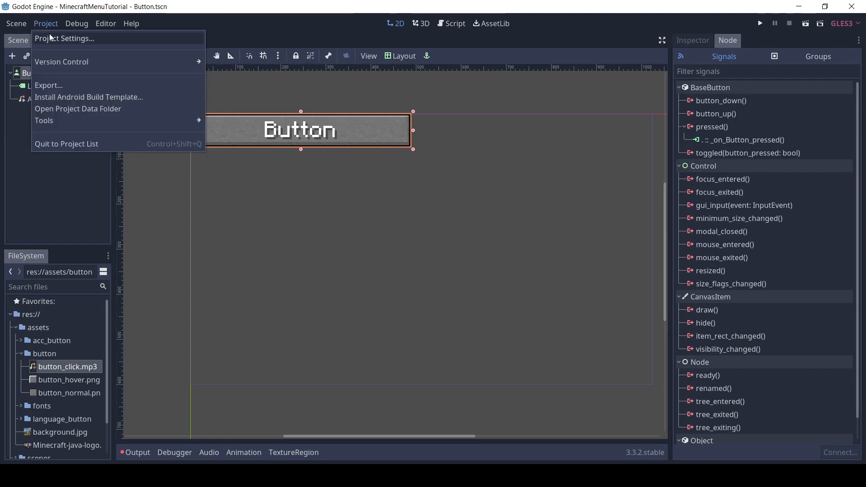
left_click(49, 34)
left_click(266, 106)
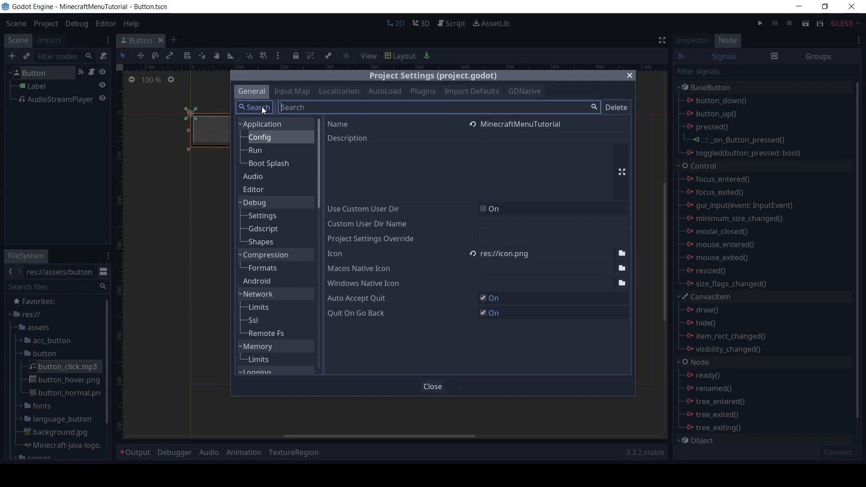
type("window")
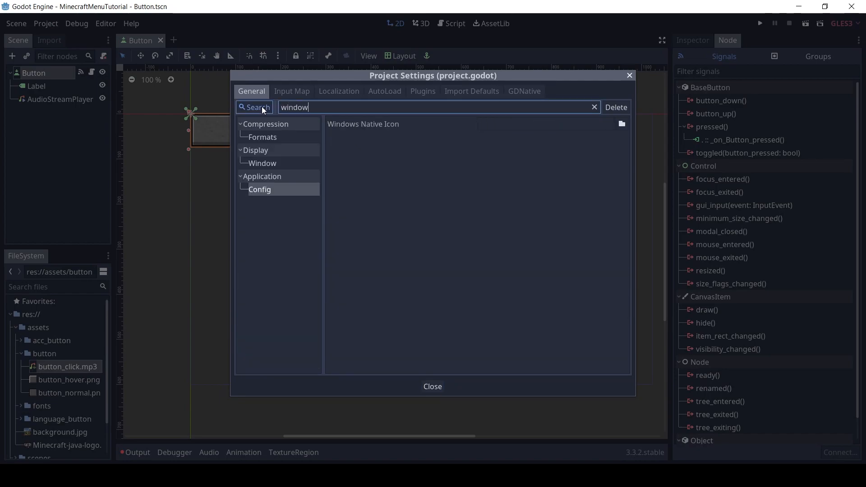
left_click(275, 164)
left_click(498, 148)
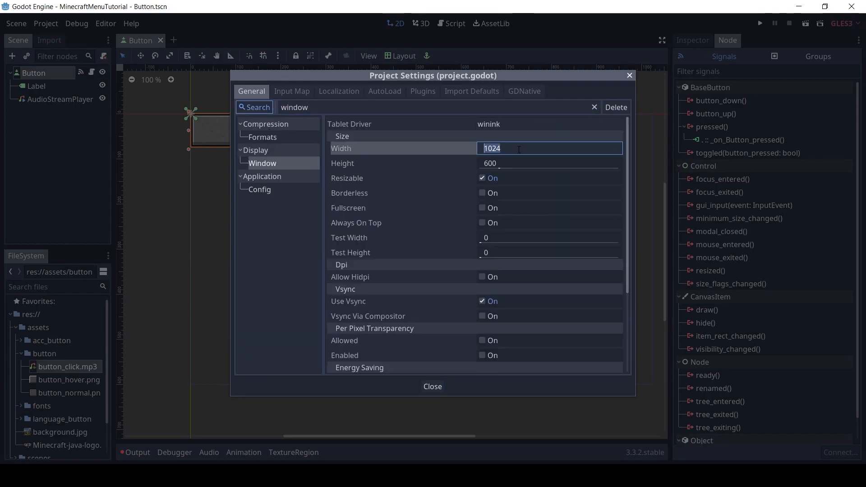
type("1922")
key("BackSpace")
type("0")
key("Tab")
type("10")
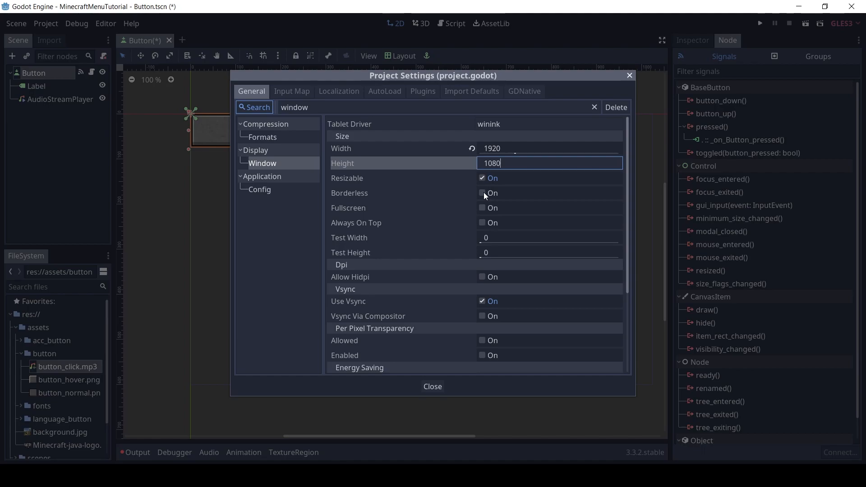
Set the window's test width to 1280 and test height to 720
left_click(505, 237)
type("1280")
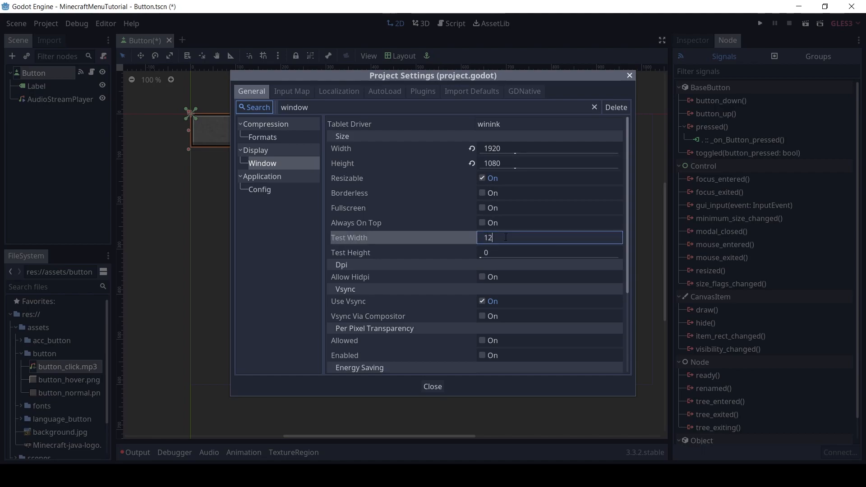
key("Tab")
type("720")
key("Return")
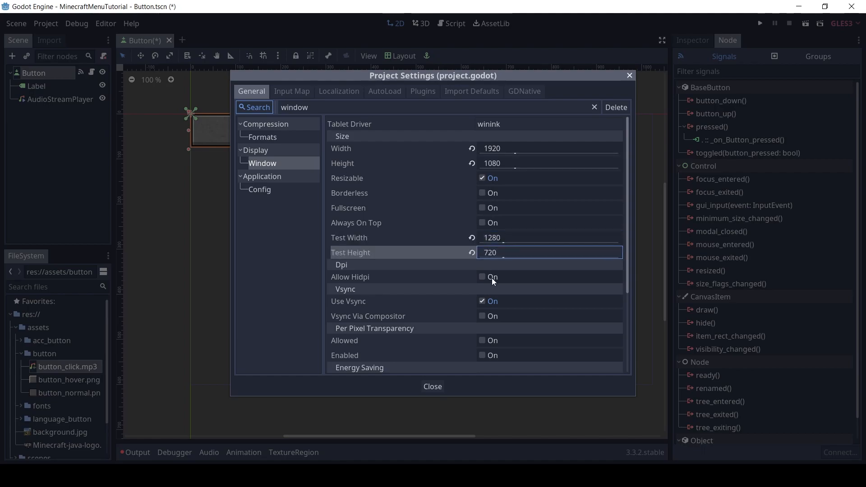
Set the window's stretch mode to 2d and stretch aspect to keep, and close the project settings
scroll(506, 302, "down", 2)
scroll(629, 336, "down", 5)
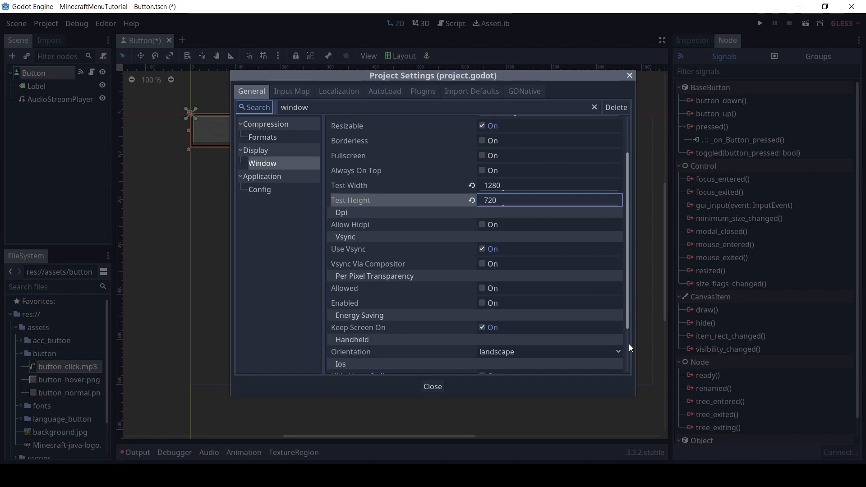
left_click(532, 344)
left_click(515, 373)
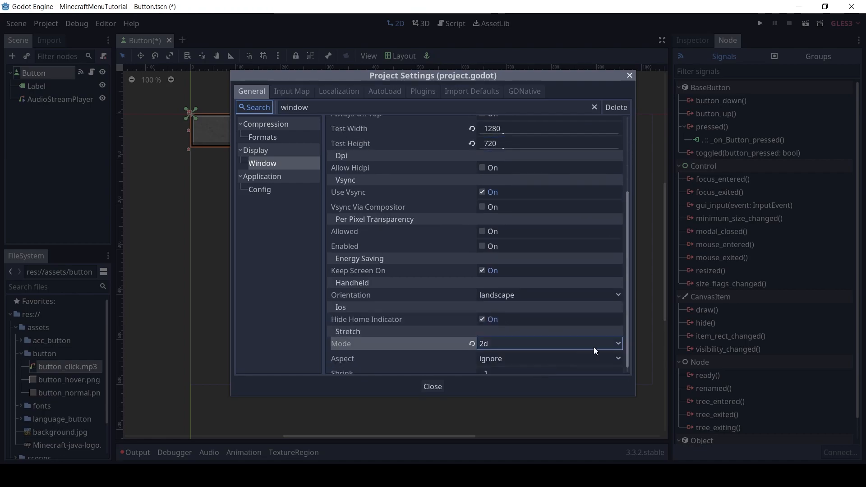
scroll(628, 367, "down", 1)
scroll(629, 366, "down", 1)
left_click(610, 351)
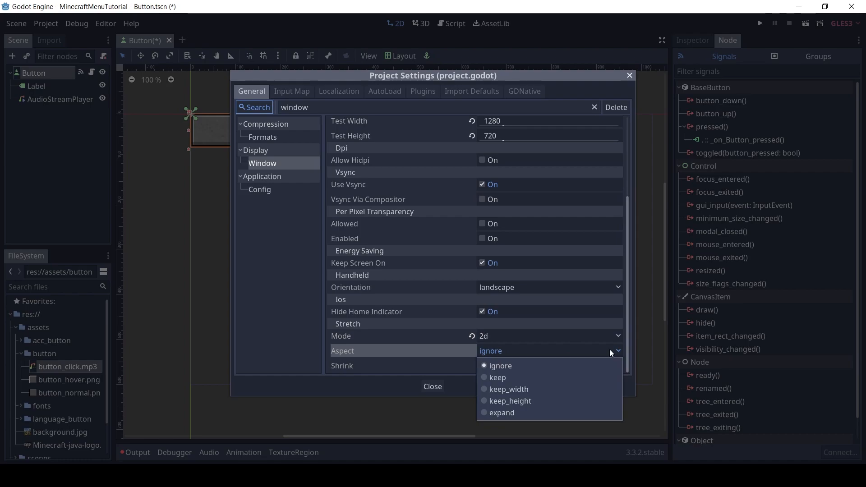
left_click(550, 378)
left_click(445, 385)
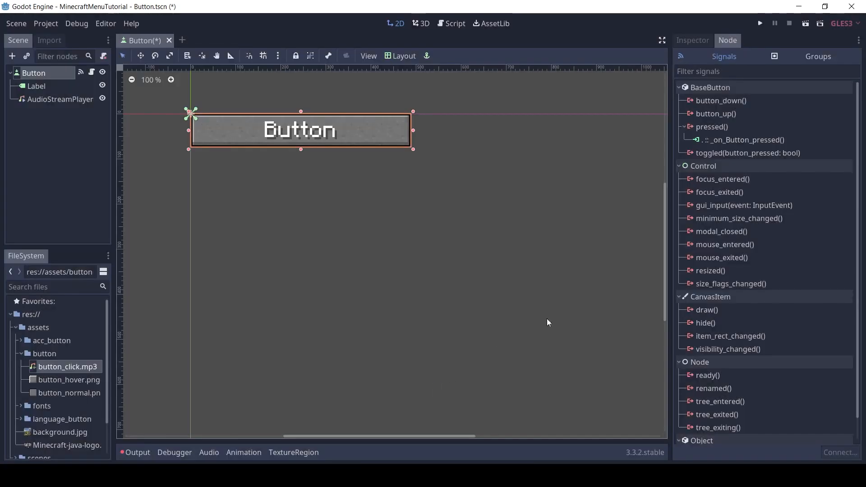
Run the Button scene on its own without defining a main scene, test the button's click, and close the game window
left_click(760, 23)
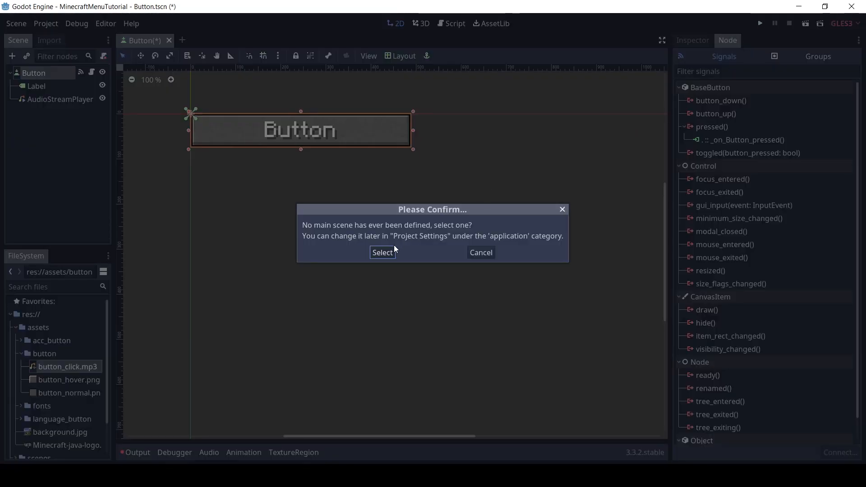
left_click(481, 252)
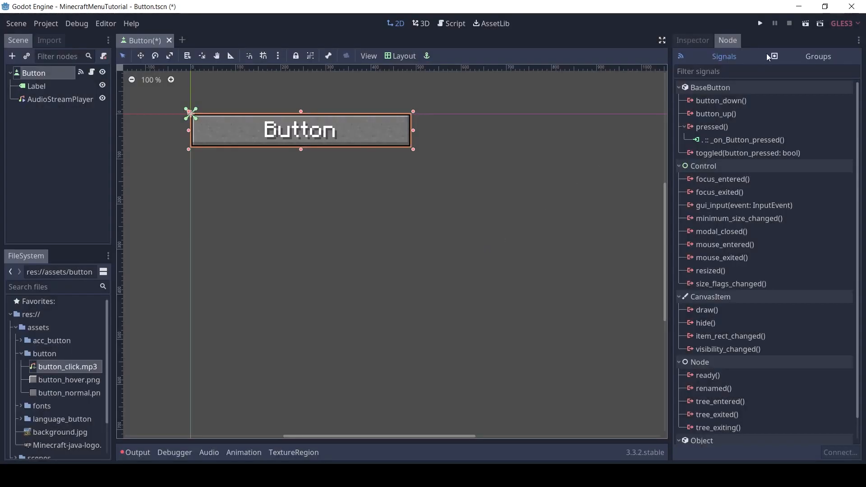
left_click(820, 23)
double_click(348, 209)
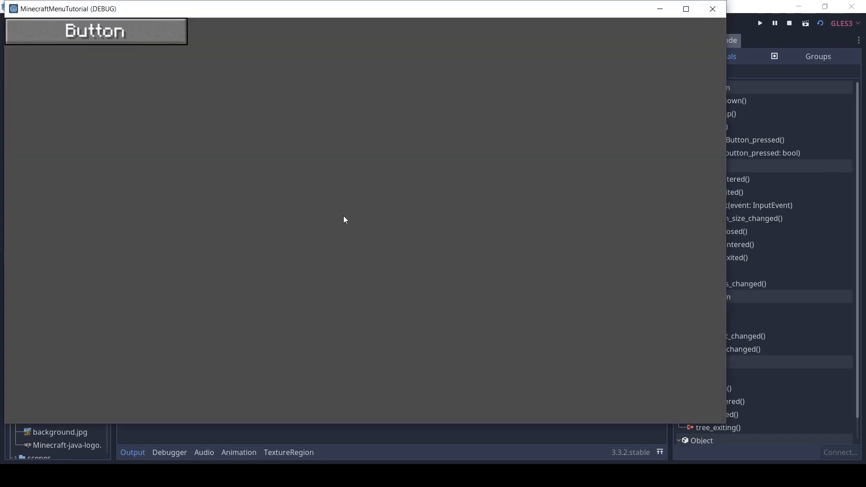
left_click(168, 39)
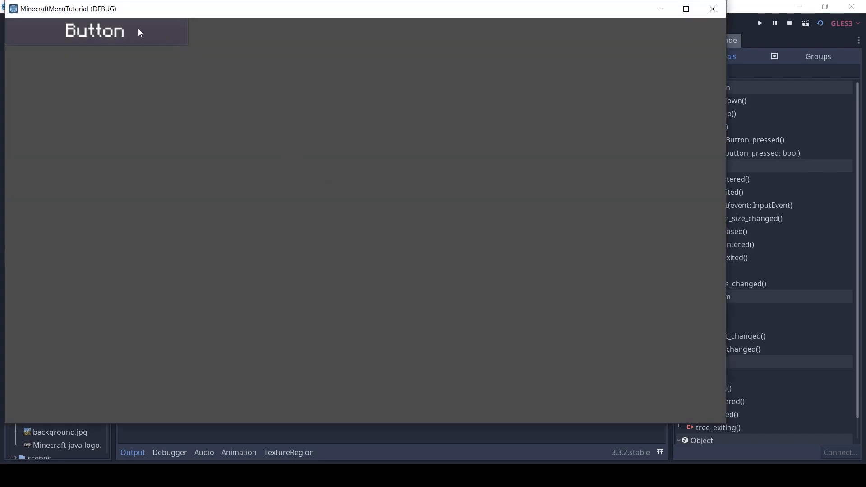
left_click(713, 9)
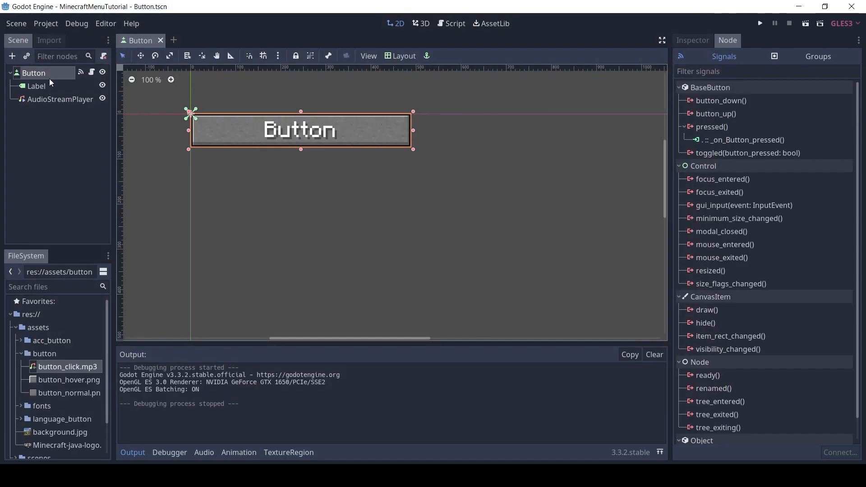
Collapse the Button's normal style and enable its custom hover style with a new StyleBoxTexture
left_click(702, 41)
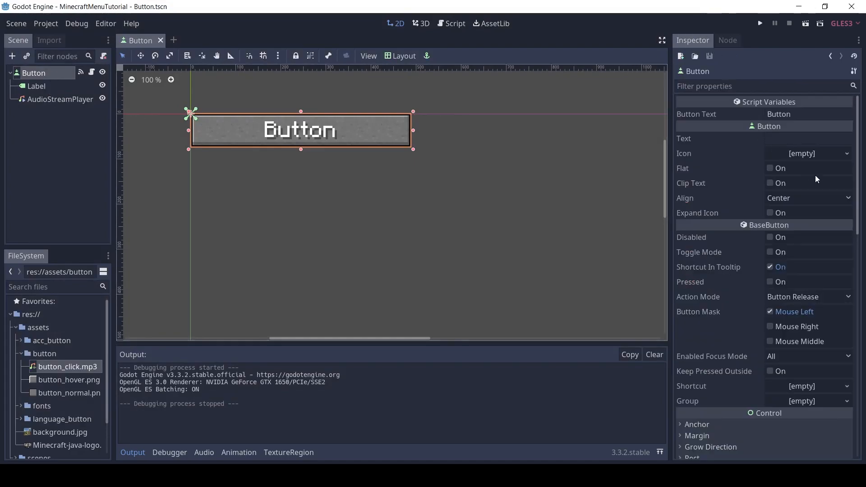
left_click_drag(859, 185, 861, 252)
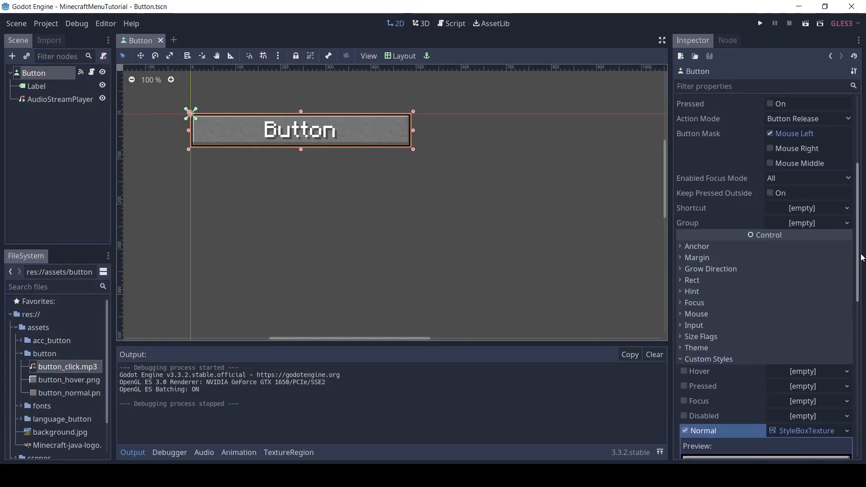
scroll(817, 296, "down", 5)
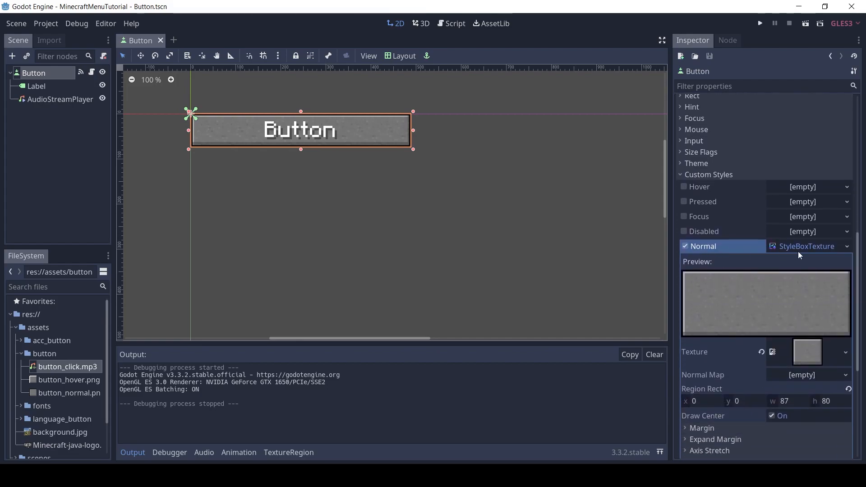
left_click(810, 247)
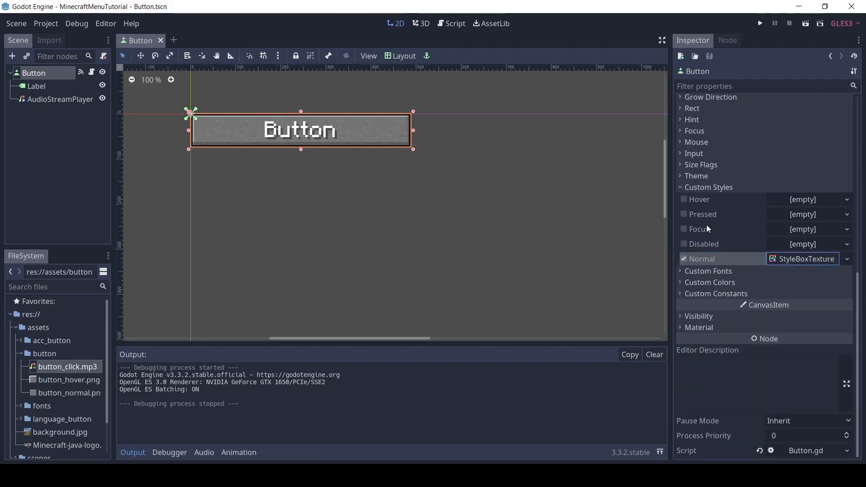
left_click(685, 200)
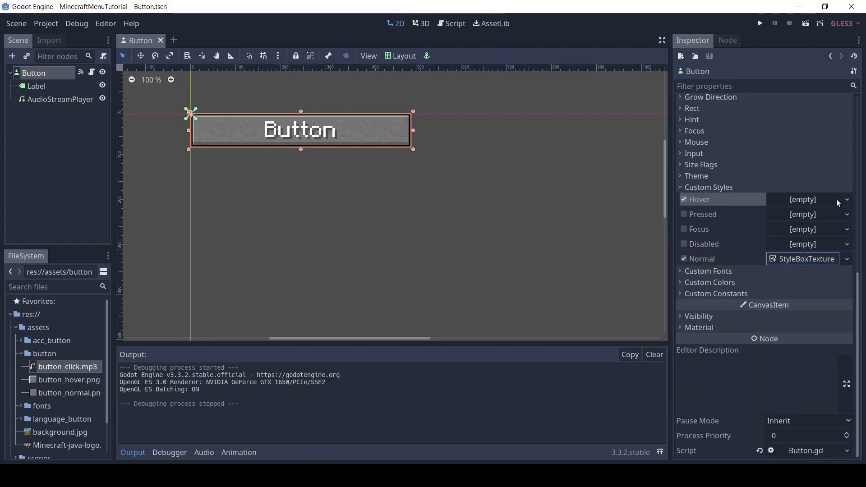
left_click(806, 201)
left_click(811, 249)
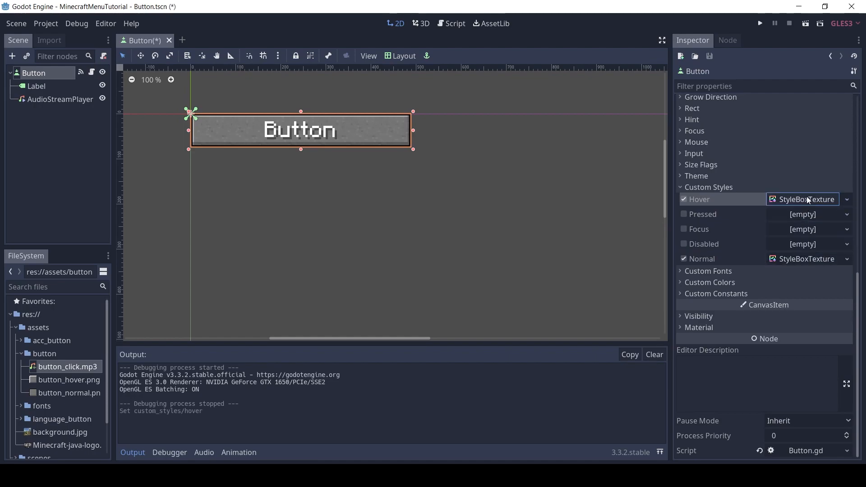
Assign button_hover.png as the texture of the hover StyleBoxTexture
left_click(805, 201)
scroll(858, 264, "down", 3)
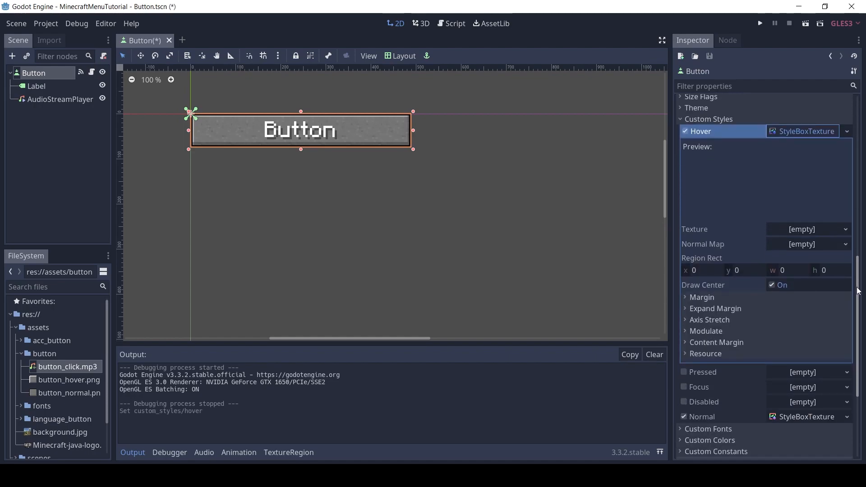
left_click(812, 231)
left_click_drag(63, 385, 801, 235)
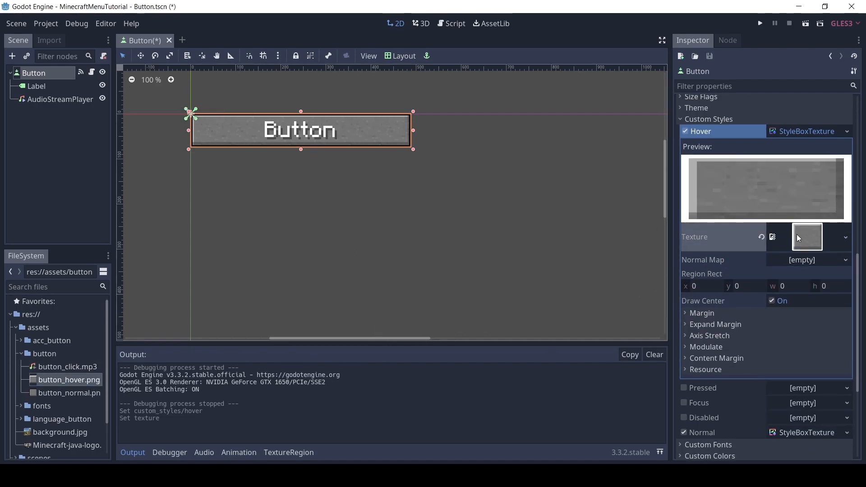
Set the hover style's left, right, top and bottom margins to 12
left_click(712, 314)
left_click(789, 326)
type("12")
key("Tab")
type("12")
key("Tab")
type("12")
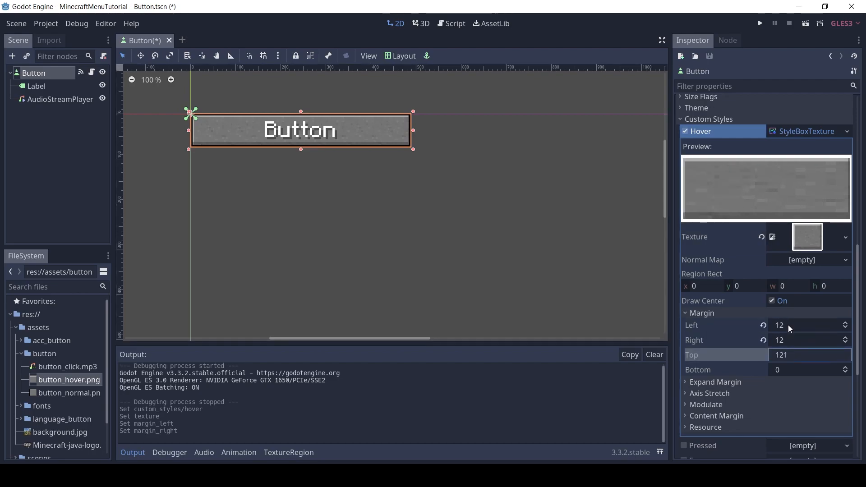
key("Tab")
type("12")
key("Return")
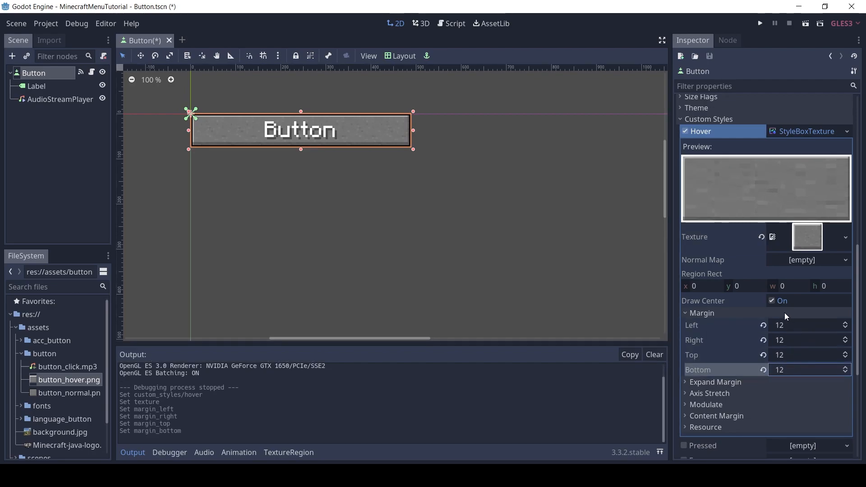
Set the hover style's horizontal and vertical axis stretch to a tiling mode and collapse the style
left_click(714, 313)
left_click(711, 335)
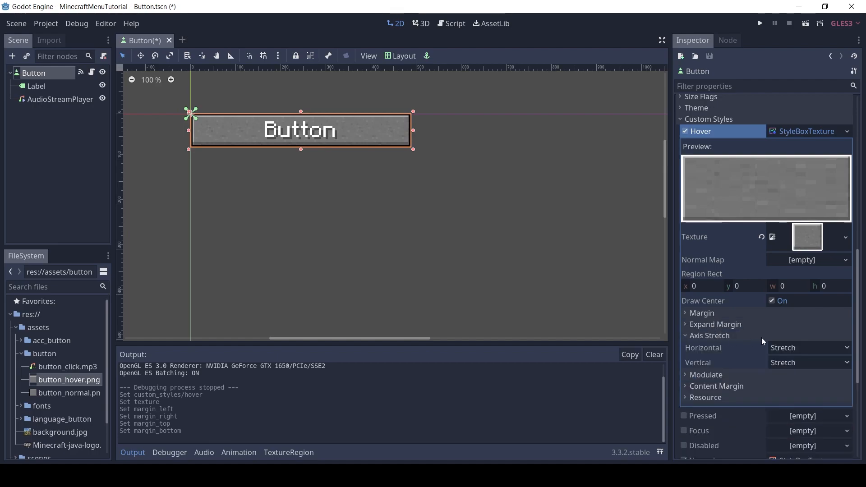
left_click(812, 348)
left_click(792, 386)
left_click(805, 363)
left_click(790, 401)
left_click(713, 336)
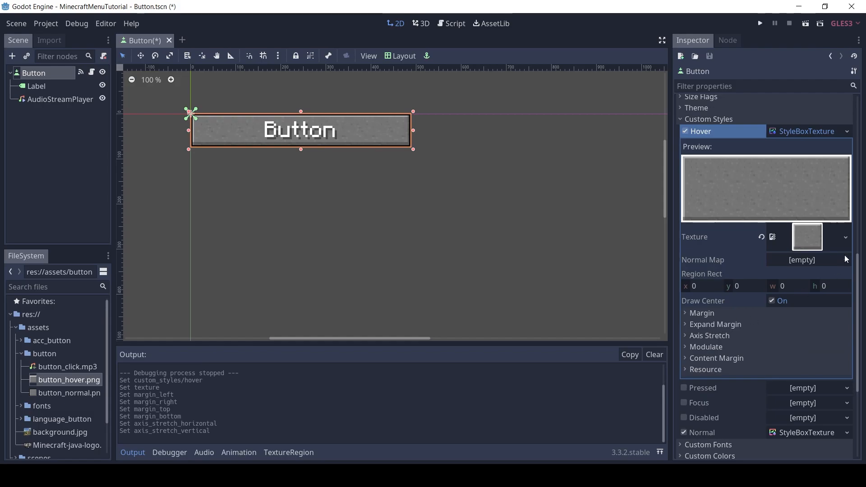
left_click(823, 130)
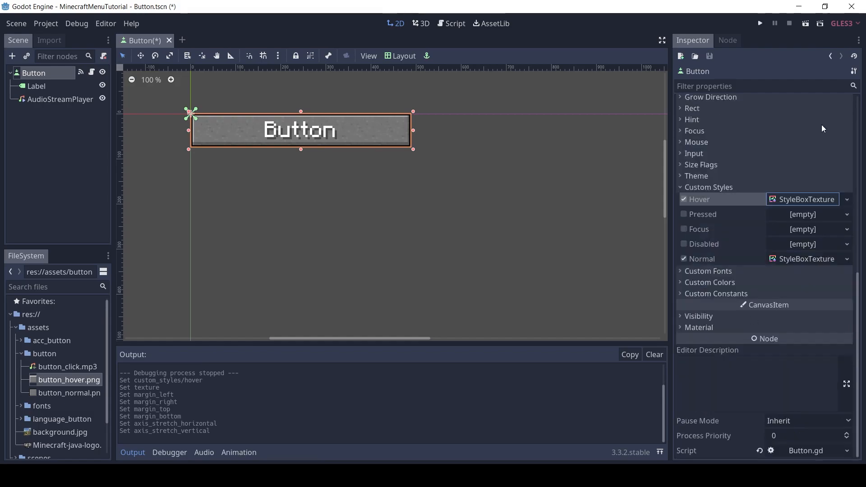
Save the hover StyleBoxTexture as button_hover_style.tres in res://assets/button
left_click(845, 199)
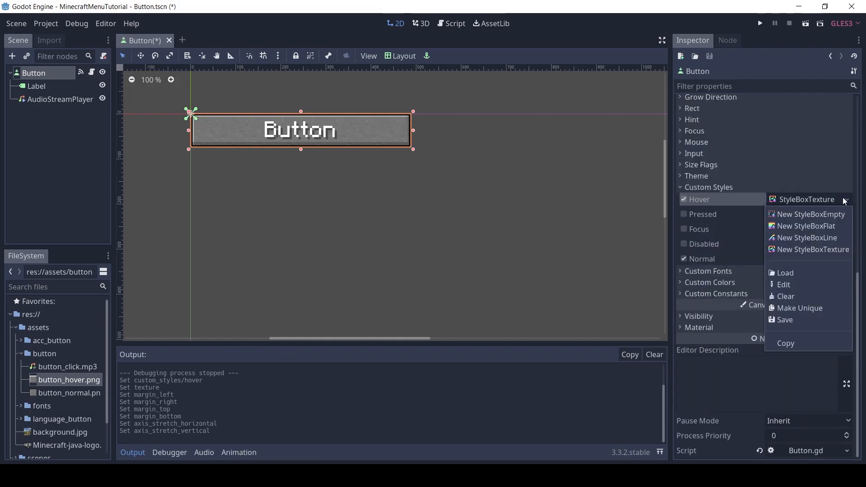
left_click(784, 319)
left_click(141, 80)
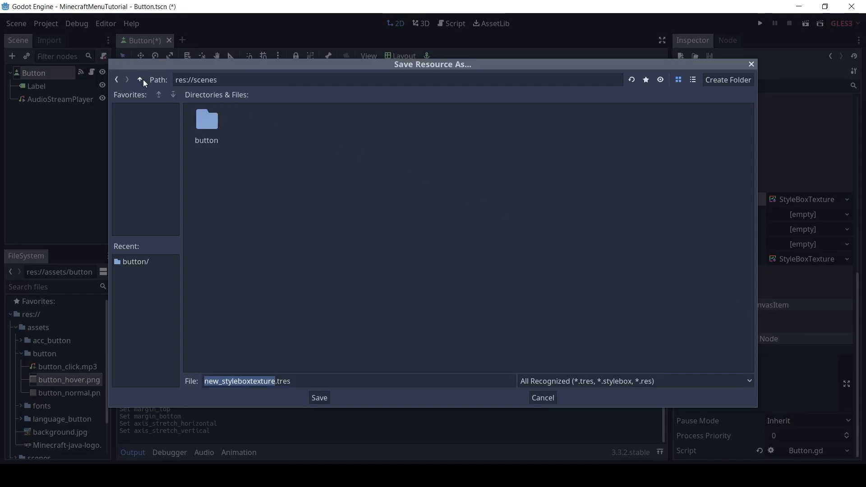
left_click(142, 79)
double_click(254, 122)
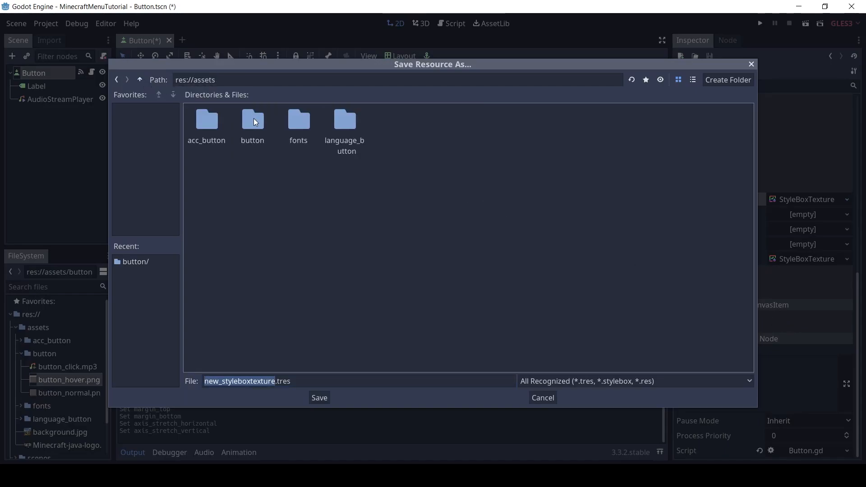
double_click(255, 121)
left_click(263, 381)
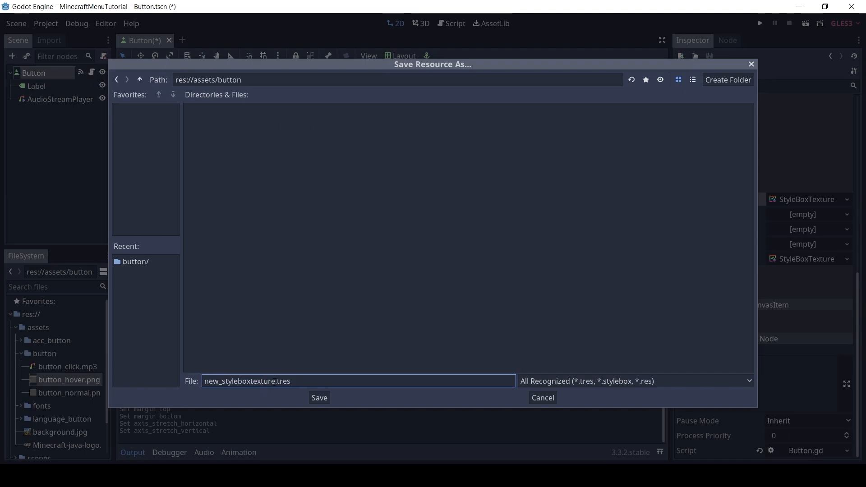
left_click_drag(275, 382, 191, 384)
type("button_hover_style")
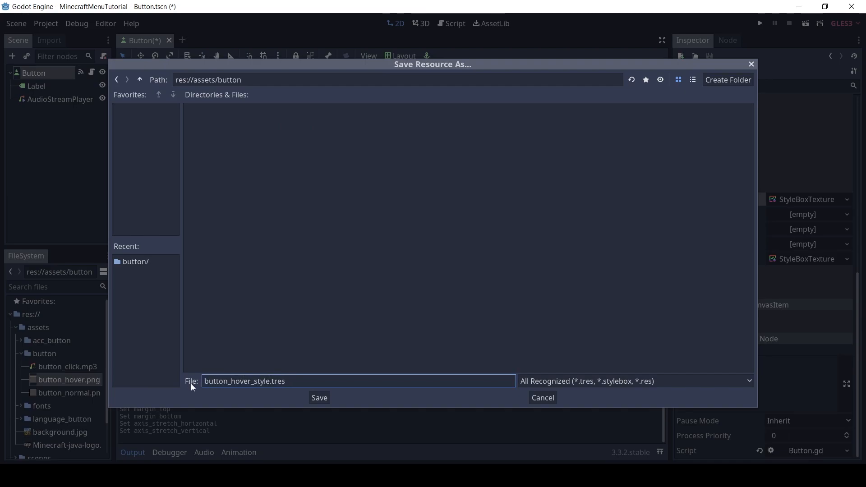
left_click(320, 399)
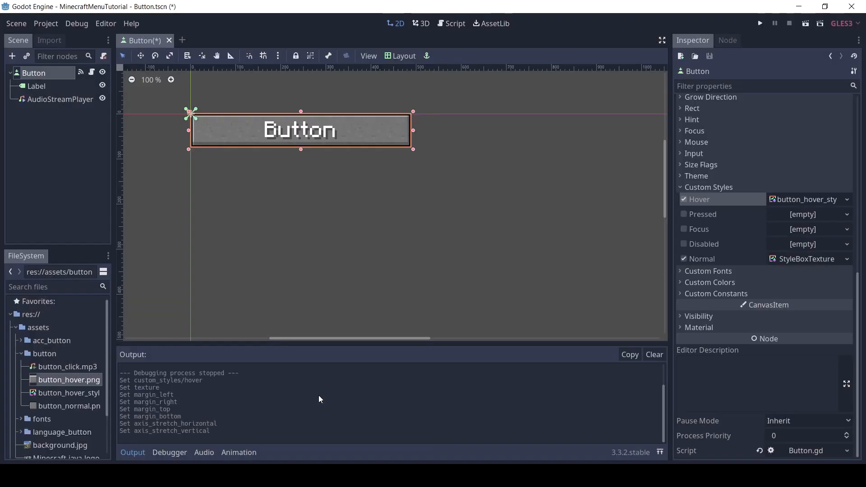
Enable the button's Pressed and Focus custom styles and assign button_hover_style.tres to both
left_click(685, 214)
left_click(686, 229)
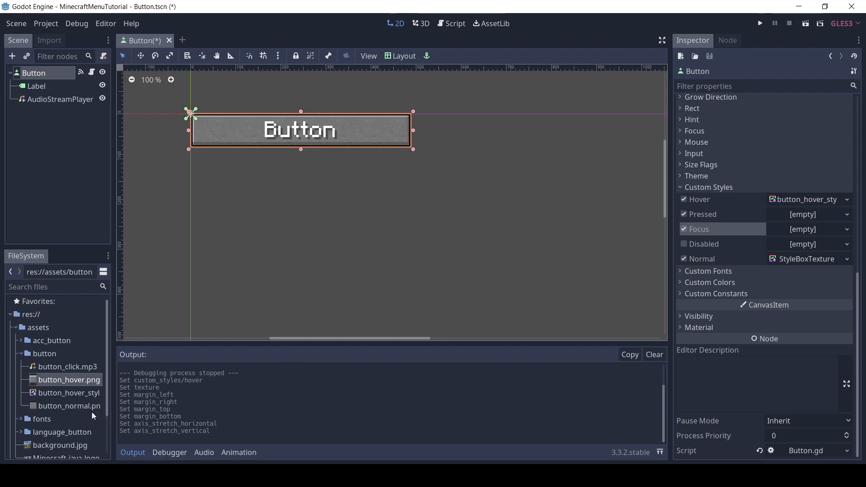
left_click_drag(113, 247, 130, 246)
left_click_drag(106, 393, 797, 217)
left_click_drag(112, 393, 794, 231)
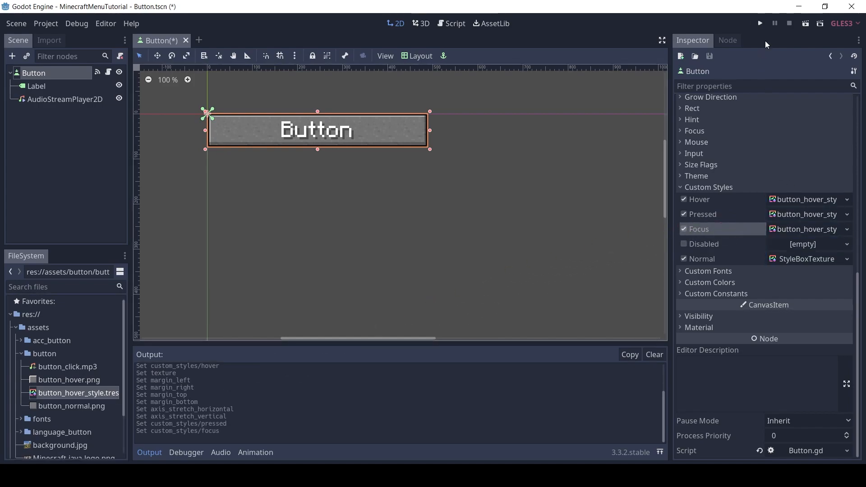
Run scenes/button/Button.tscn to check the hover style in the game window, and close the window
left_click(760, 23)
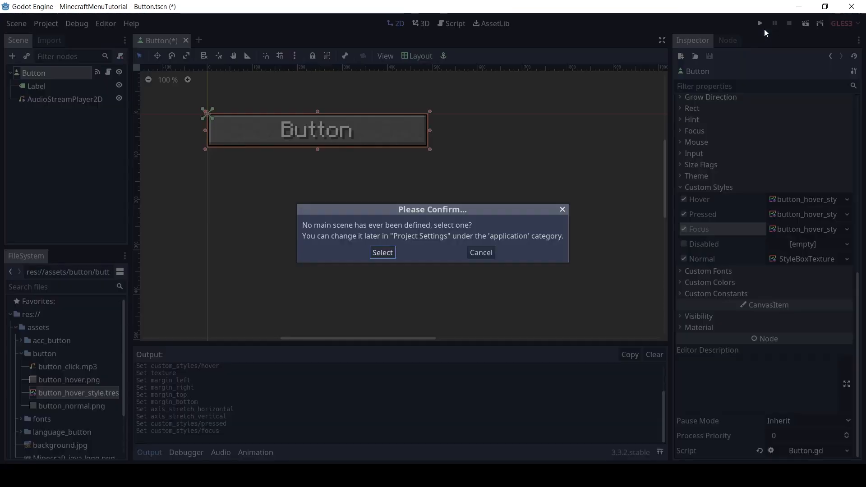
left_click(480, 252)
left_click(820, 23)
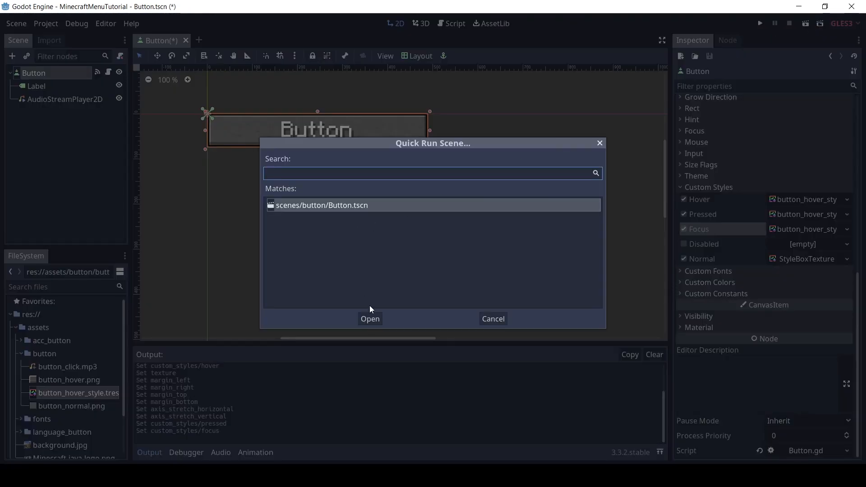
left_click(370, 318)
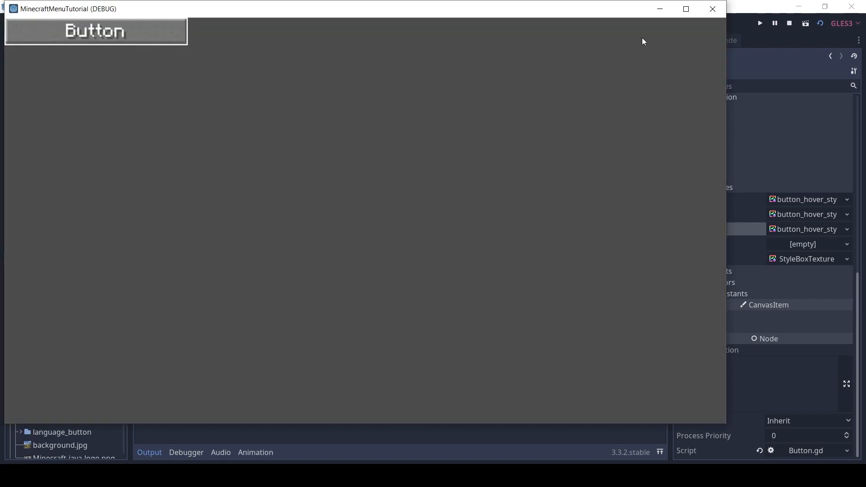
left_click(713, 9)
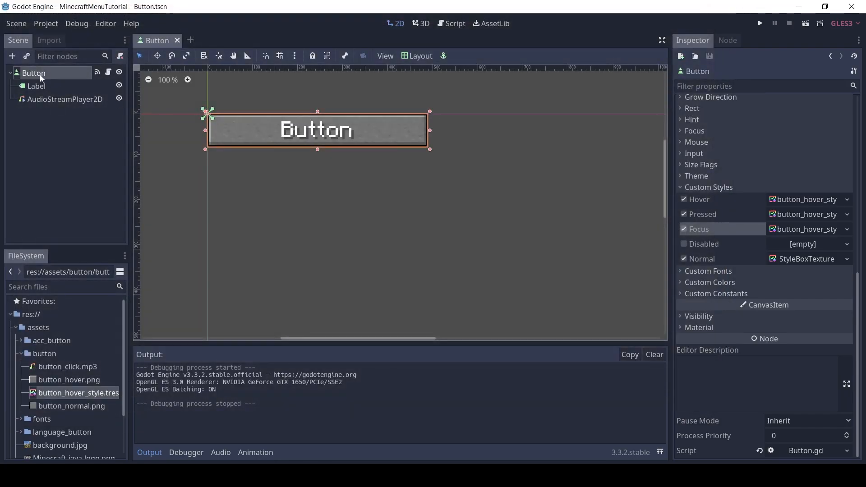
Create a new scene with a TextureButton root node and rename the node IconButton
left_click(191, 41)
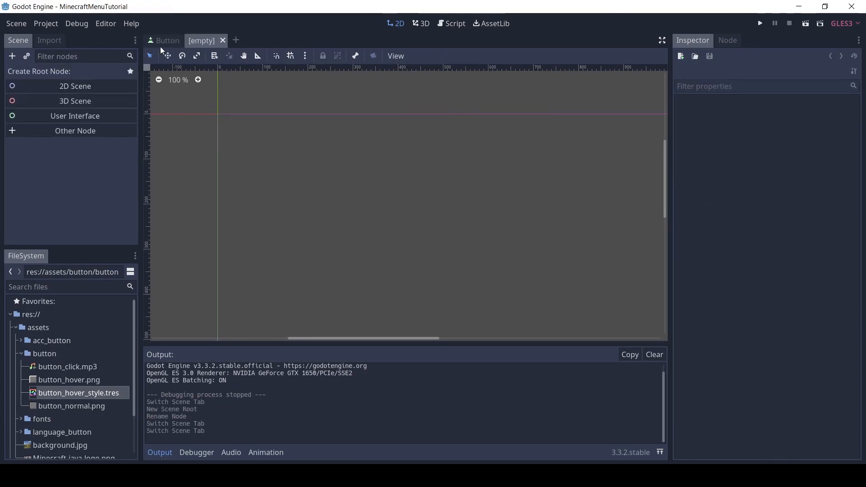
left_click(15, 57)
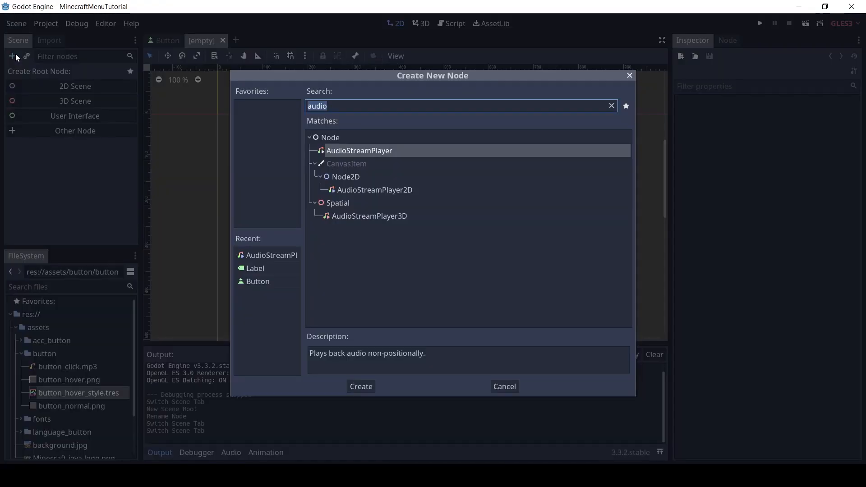
type("Texture")
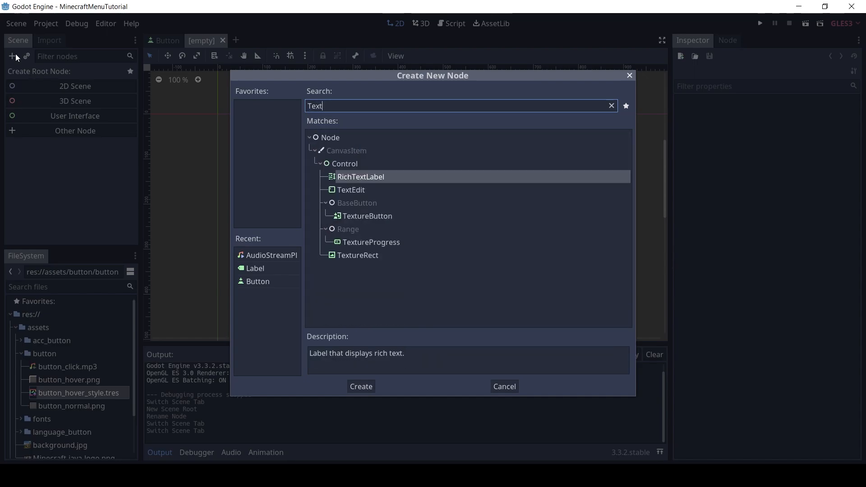
key("Return")
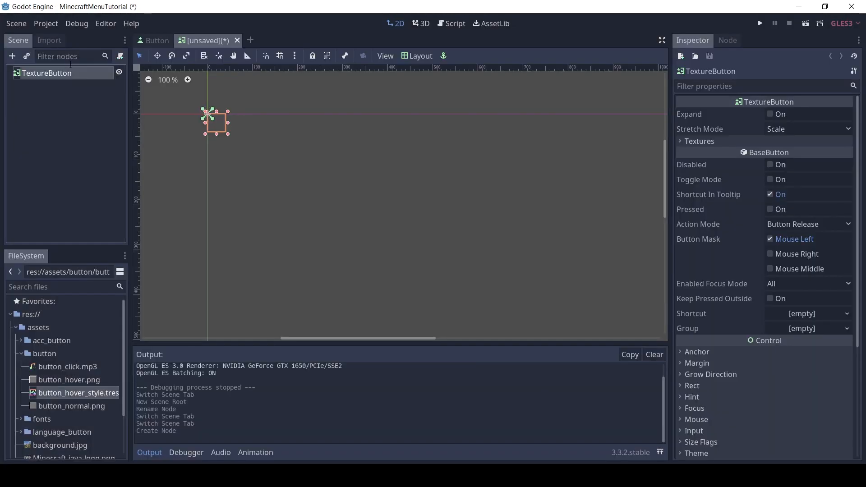
double_click(79, 73)
type("IconButton")
key("Return")
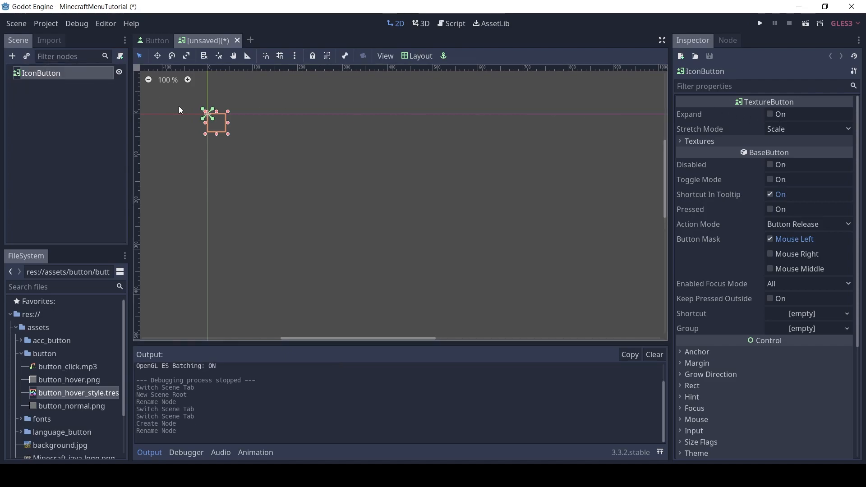
Assign language_button_hover.png as IconButton's normal texture and language_button_normal.png as its hover and pressed textures
left_click(709, 142)
left_click(32, 288)
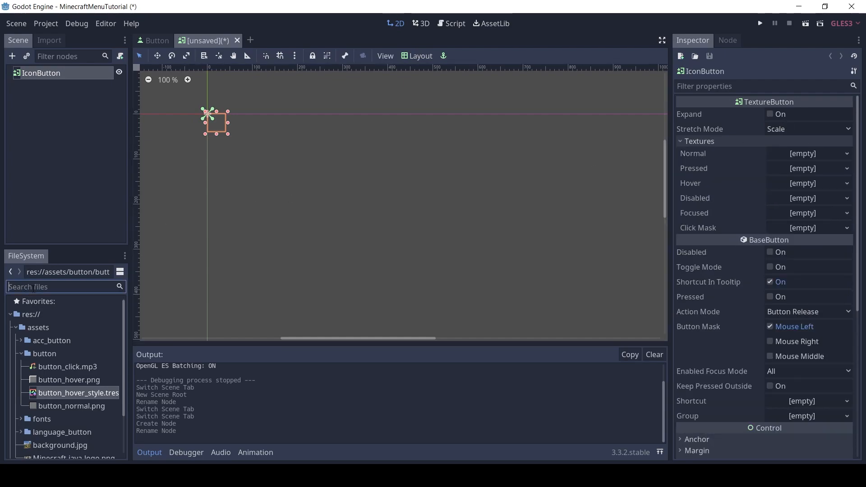
left_click(23, 354)
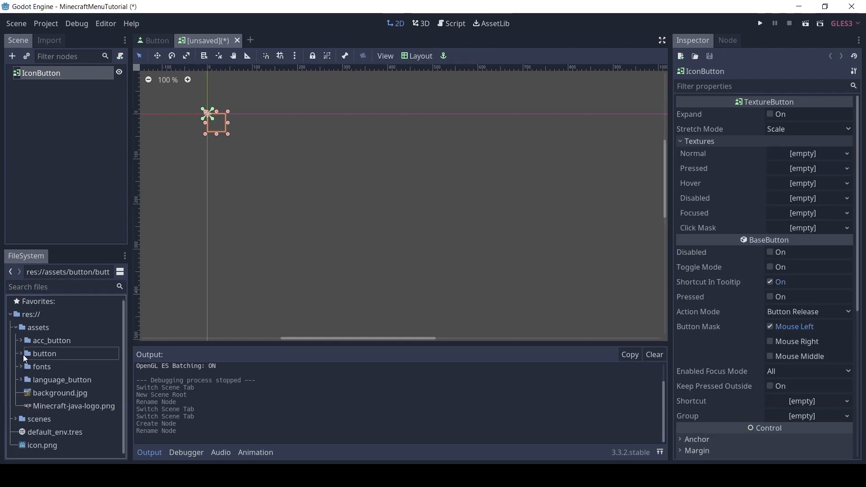
left_click(22, 380)
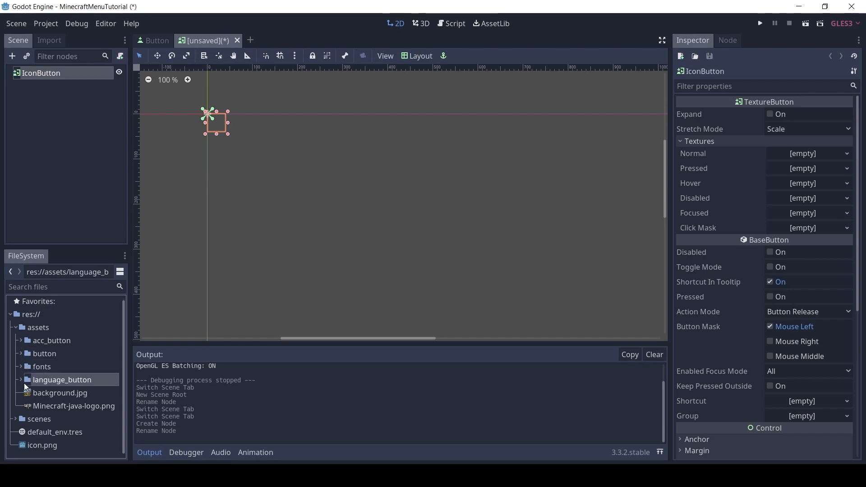
left_click_drag(66, 393, 805, 155)
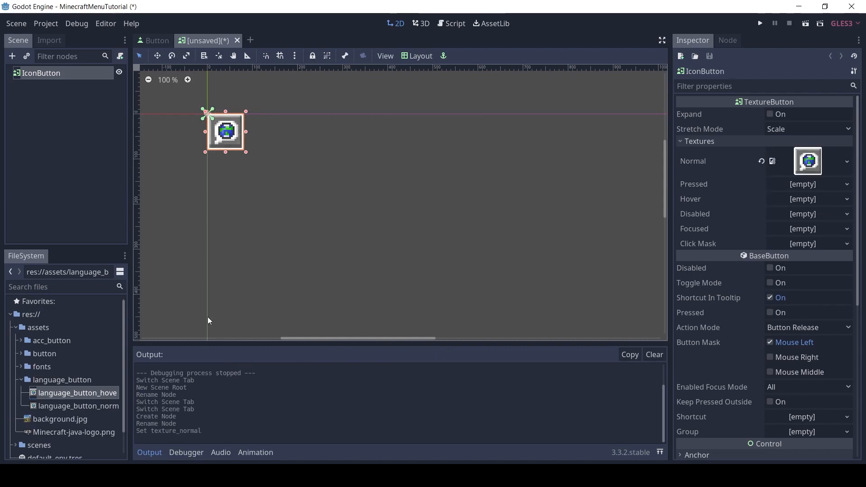
left_click_drag(95, 402, 798, 201)
left_click_drag(64, 405, 803, 185)
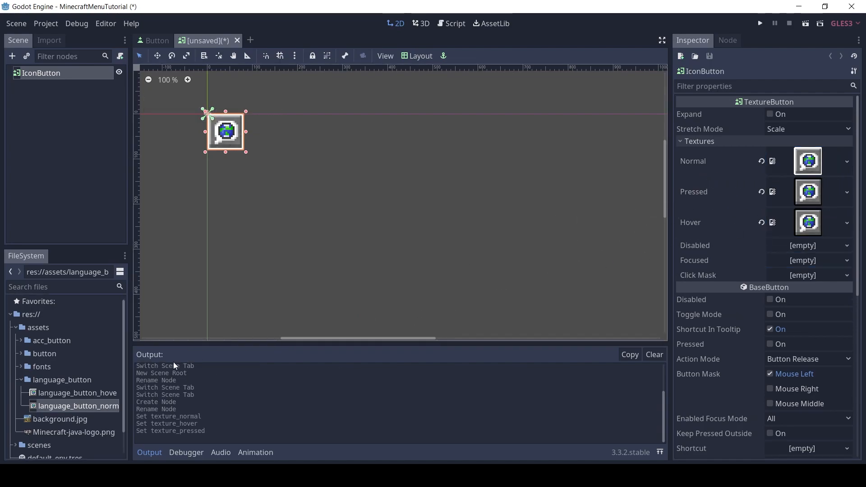
Assign language_button_hover.png to IconButton's pressed, hover and focused textures, and language_button_normal.png to its normal texture
left_click_drag(130, 248, 154, 248)
left_click_drag(104, 395, 810, 192)
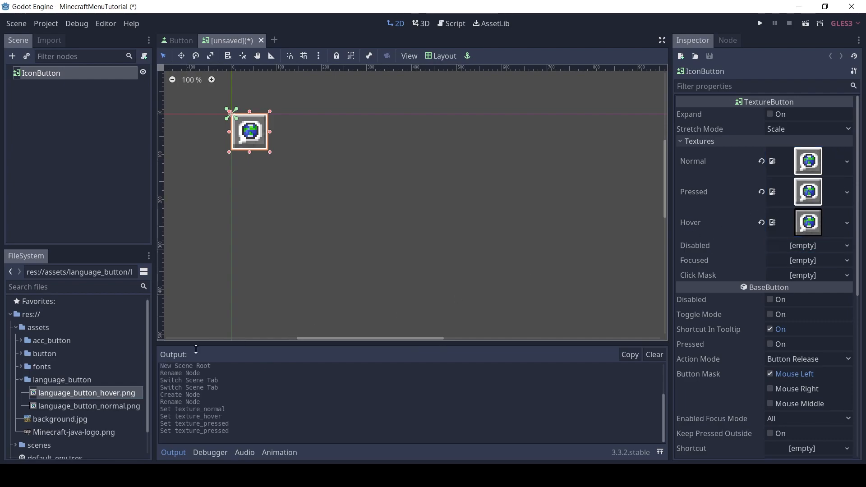
left_click_drag(103, 393, 808, 223)
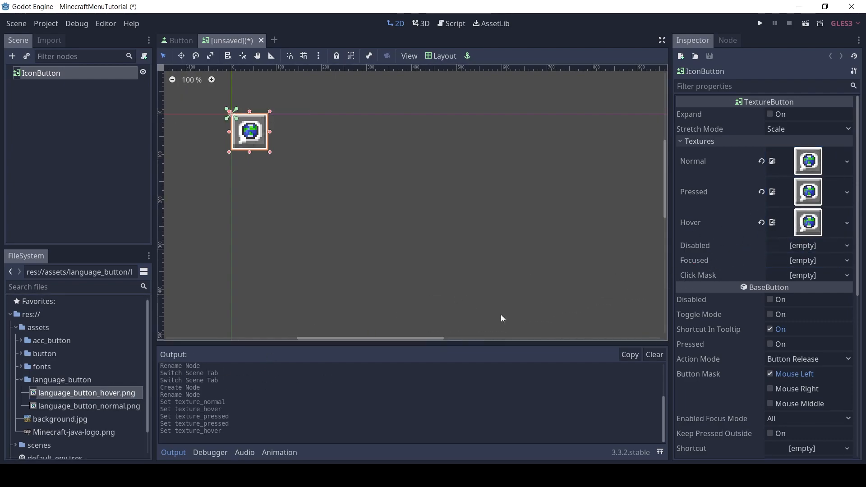
left_click_drag(114, 402, 807, 261)
left_click_drag(117, 407, 854, 234)
Set IconButton's minimum size to 110 by 74
scroll(840, 289, "down", 5)
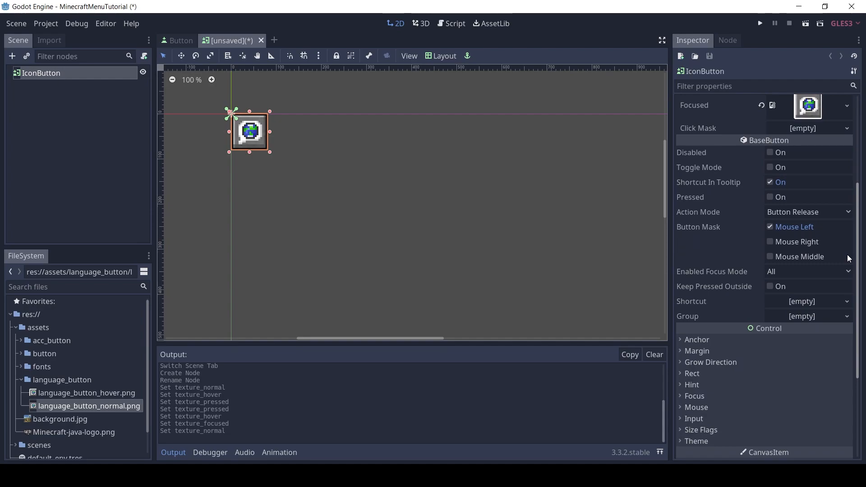
scroll(836, 311, "down", 1)
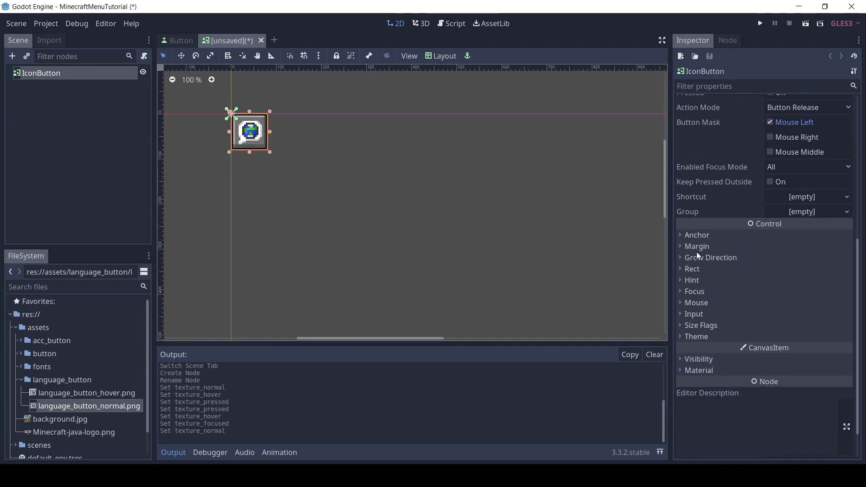
left_click_drag(858, 256, 859, 239)
left_click(697, 292)
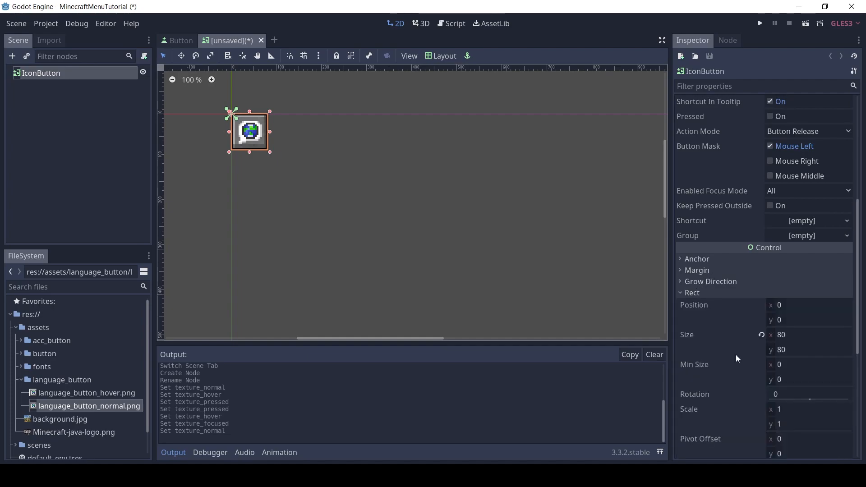
left_click(802, 365)
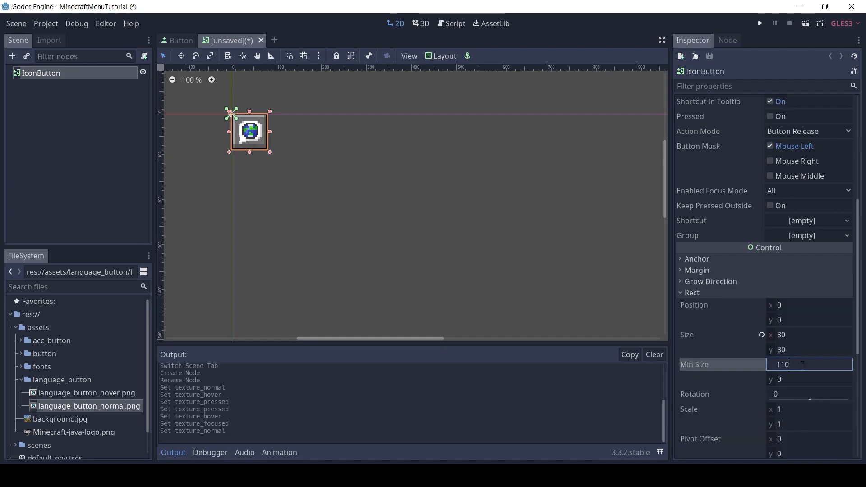
key("Tab")
key("Return")
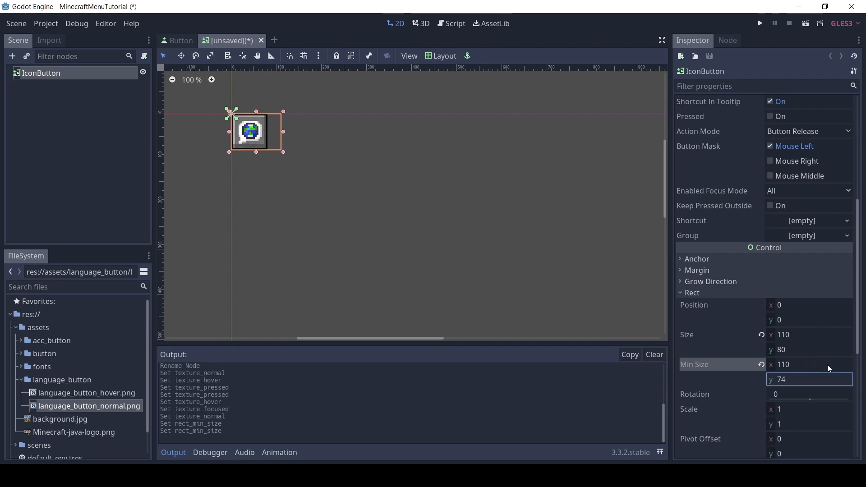
Turn on Expand for IconButton and set its stretch mode to Keep
left_click_drag(857, 346, 860, 227)
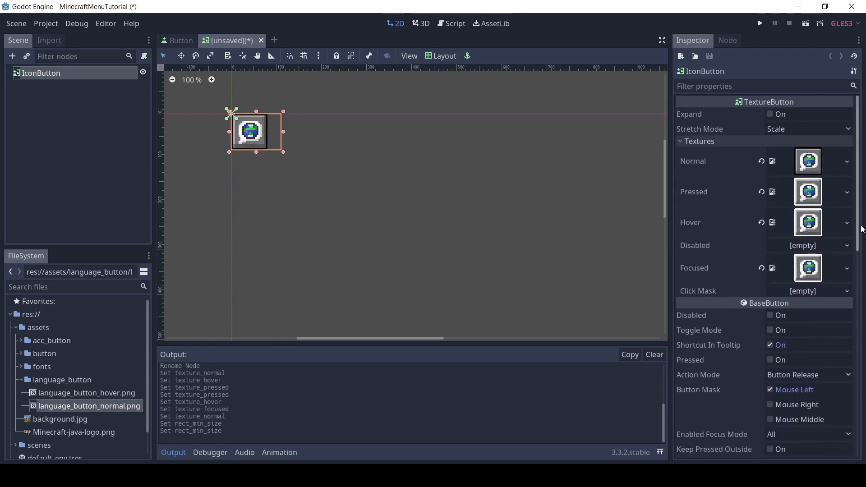
left_click(771, 114)
left_click(804, 131)
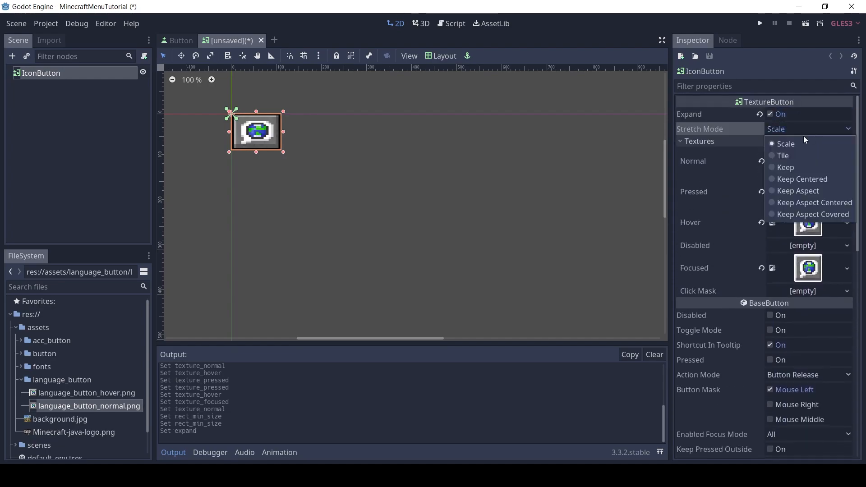
left_click(794, 168)
Set IconButton's size flags to Shrink Center and Shrink End horizontally, Expand and Shrink End vertically, with Fill off for both
left_click_drag(857, 141, 856, 309)
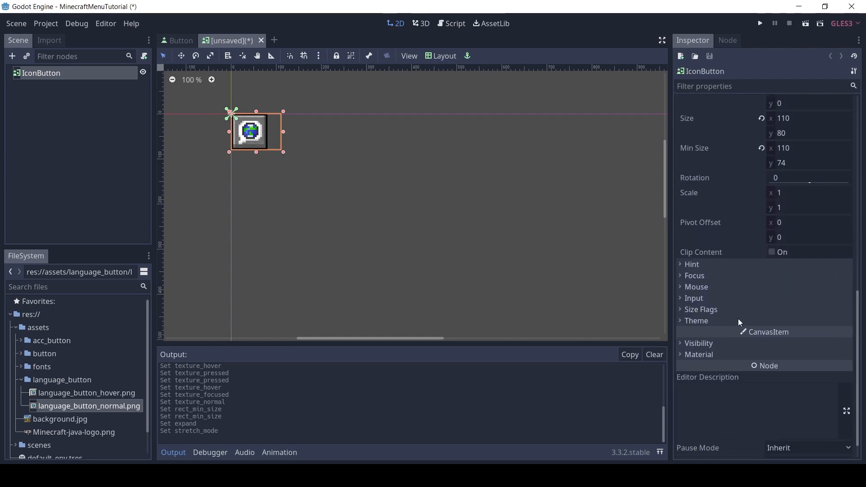
left_click(718, 311)
left_click(774, 322)
left_click(776, 351)
left_click(772, 365)
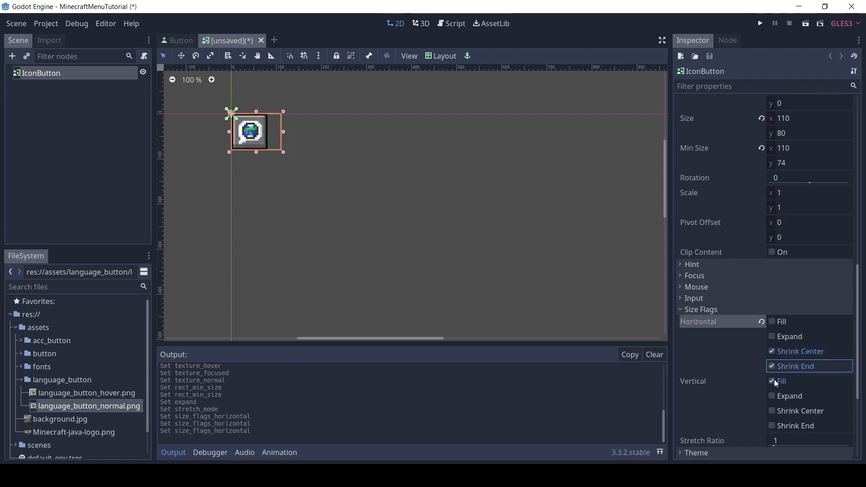
left_click(774, 381)
left_click(775, 396)
left_click(776, 424)
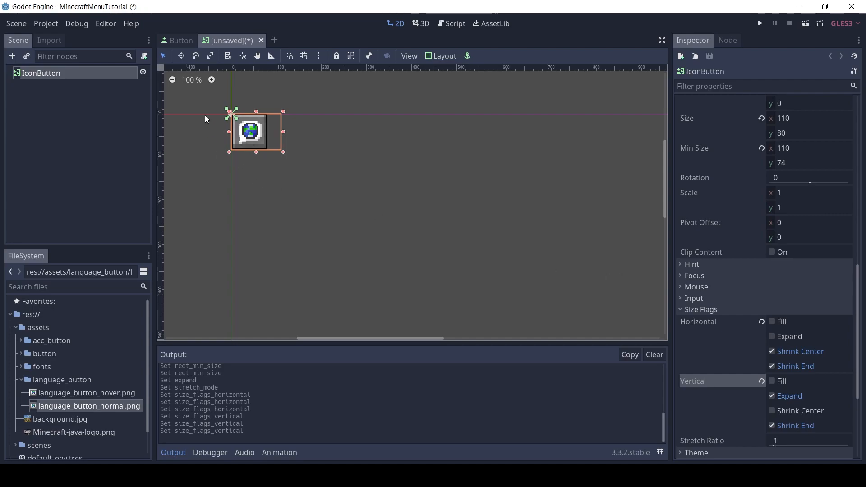
Save the scene as IconButton.tscn in res://assets/button
key("ctrl+s")
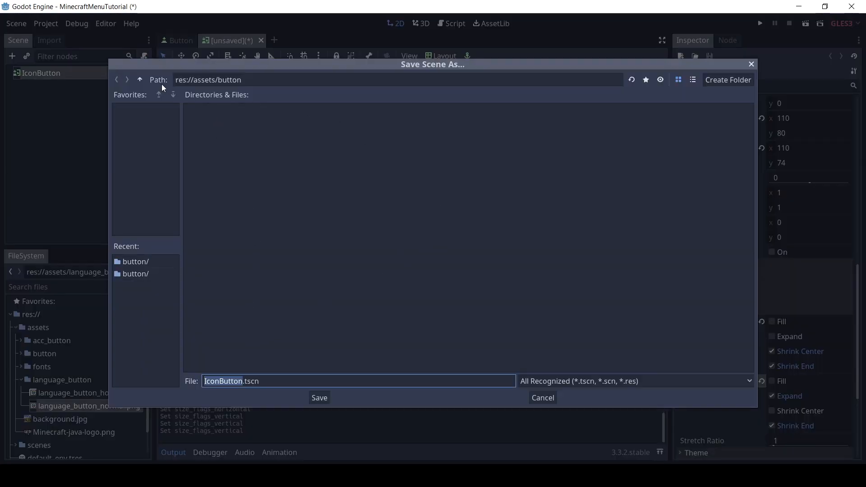
left_click(283, 80)
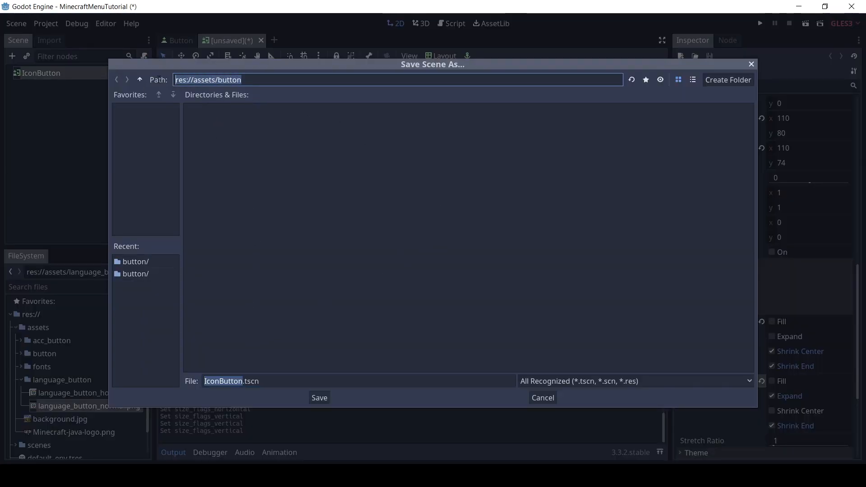
left_click(266, 381)
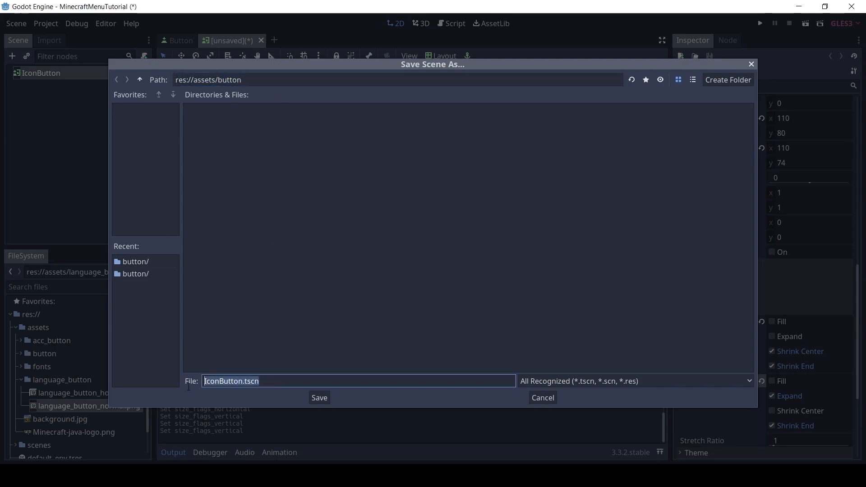
left_click(325, 398)
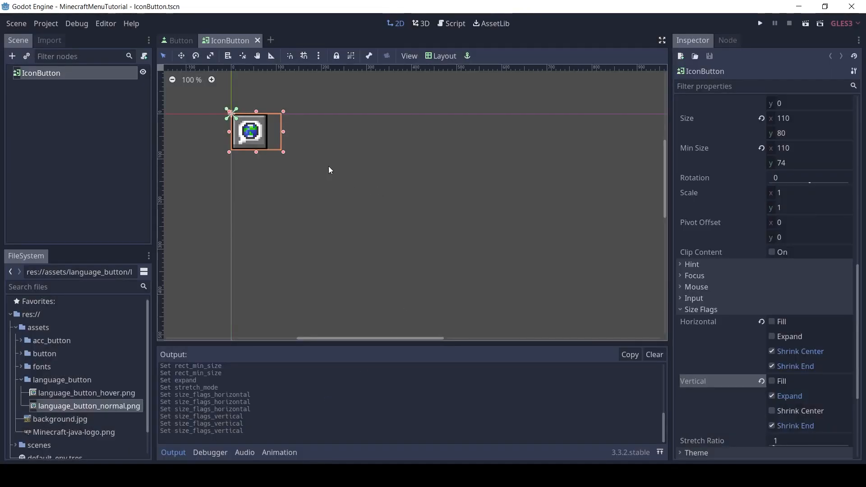
Create a new user interface scene and rename its root Control node Menu
left_click(271, 40)
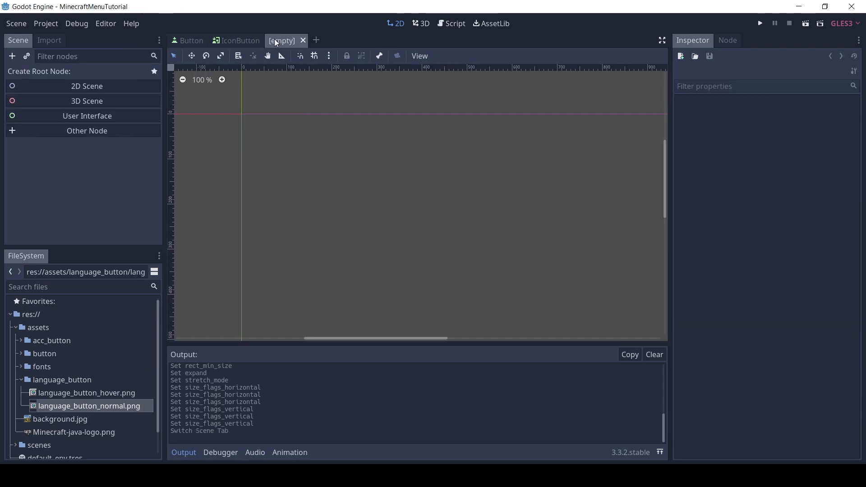
left_click(90, 112)
double_click(84, 73)
type("Me")
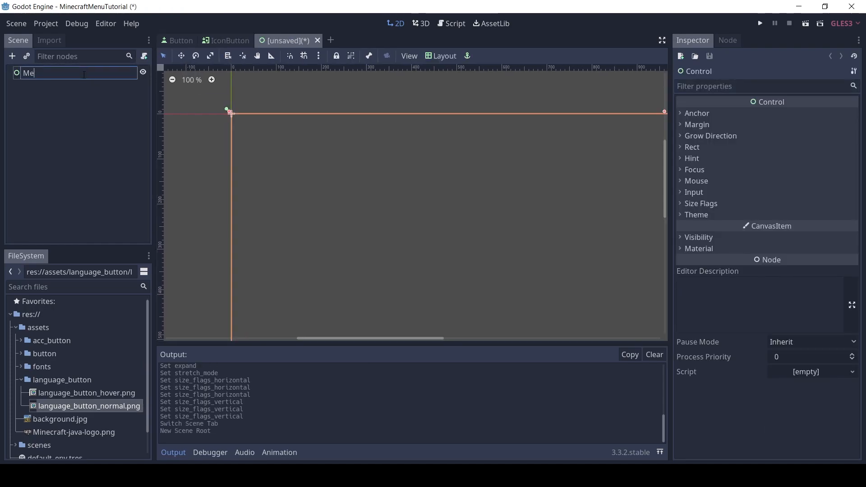
key("Return")
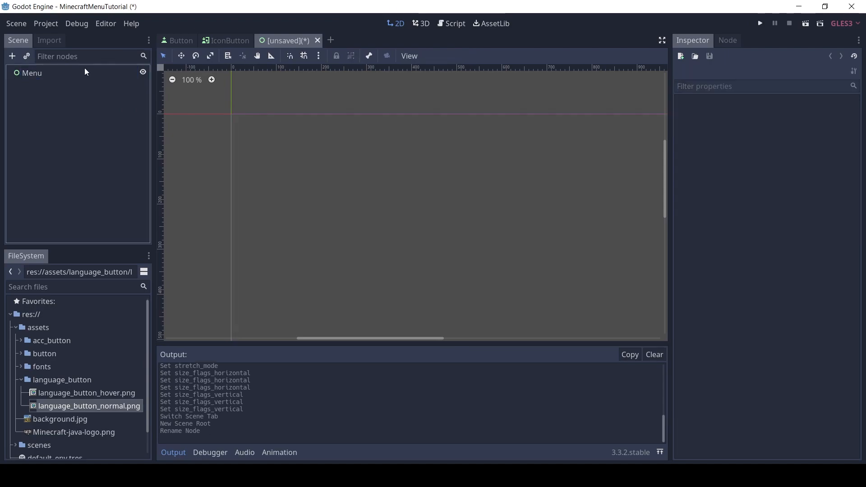
Save the scene as Menu.tscn in the res://scenes folder
key("ctrl+s")
left_click(138, 82)
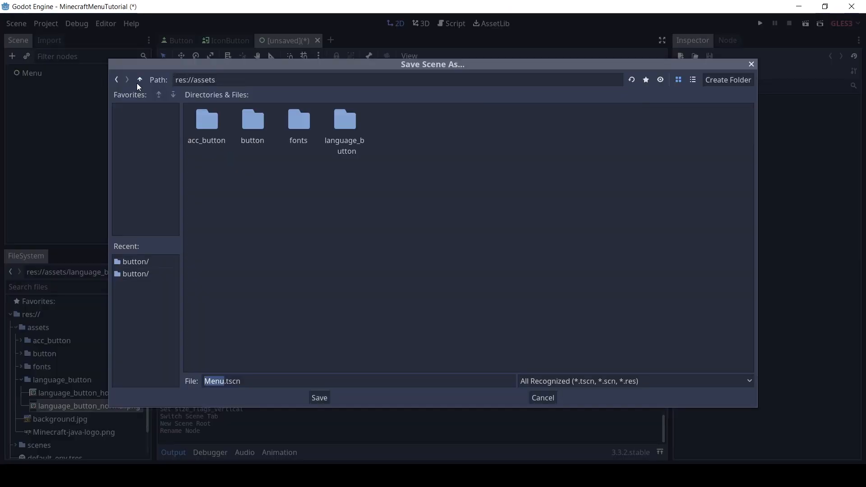
left_click(140, 81)
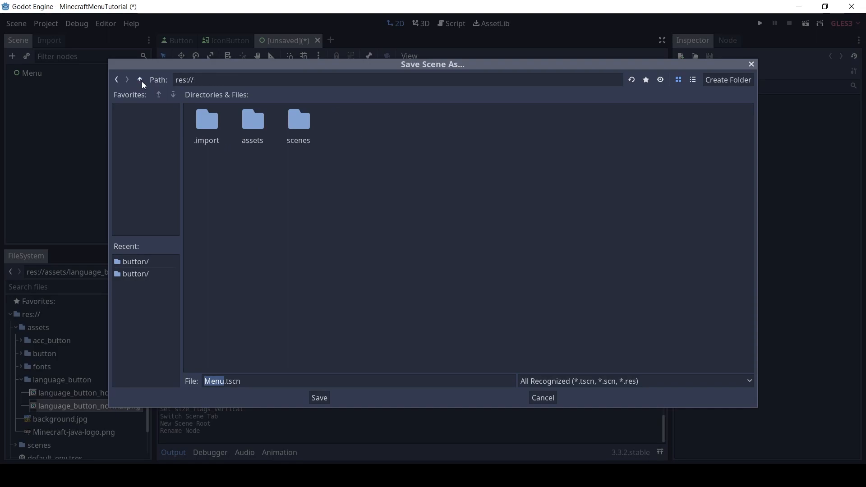
double_click(286, 131)
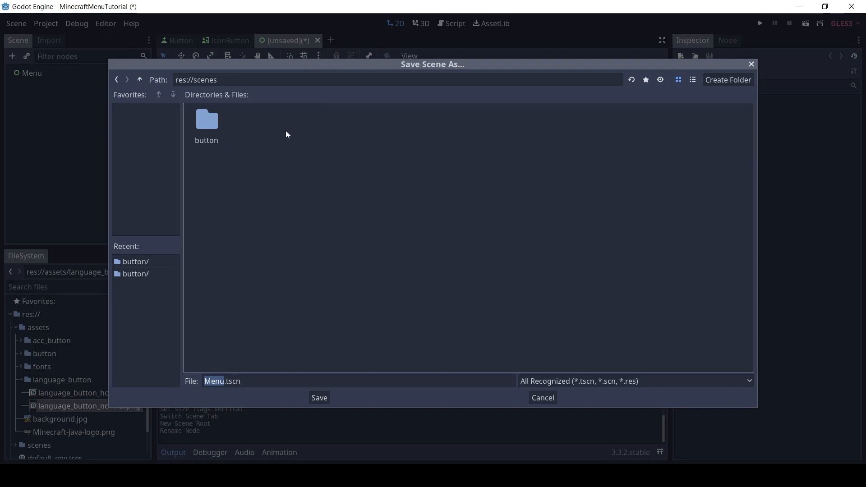
left_click_drag(232, 83, 174, 81)
left_click(249, 85)
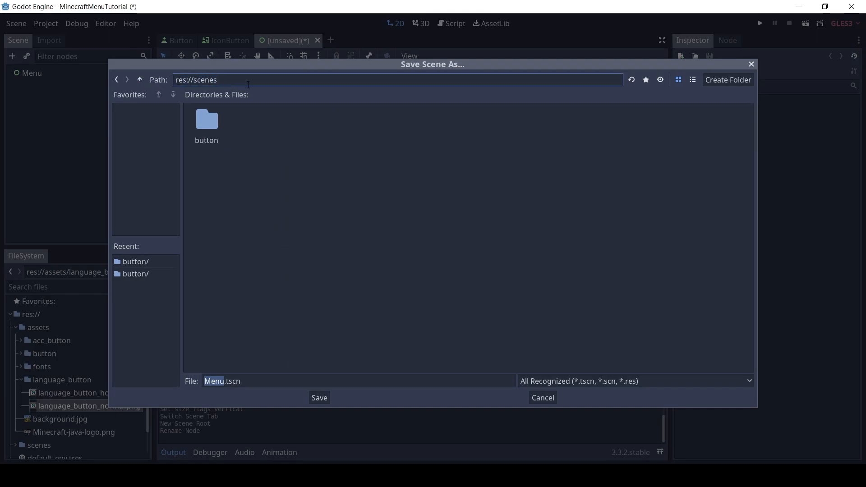
left_click(321, 399)
Add a TextureRect under the Menu node and apply the Full Rect layout to it
middle_click_drag(418, 185, 397, 161)
left_click(34, 76)
left_click(16, 58)
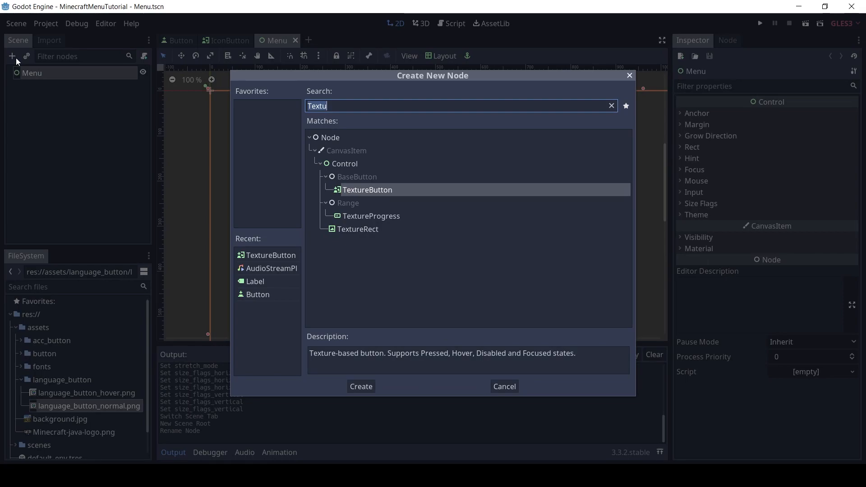
type("tex")
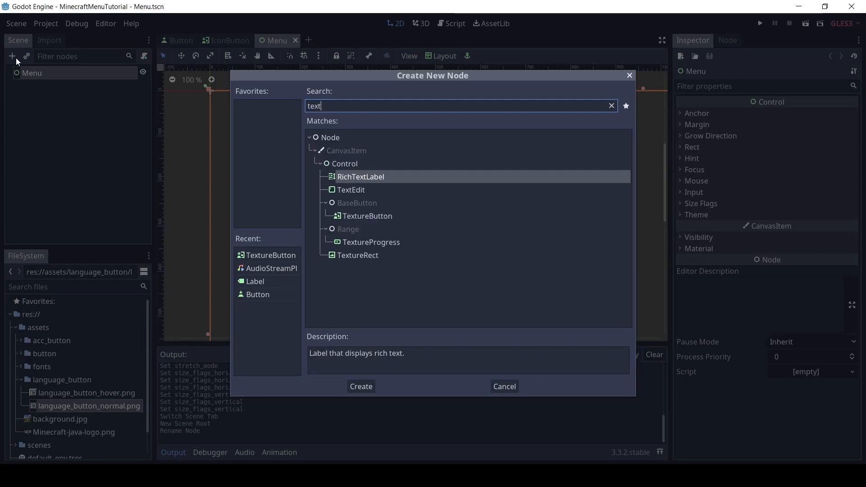
left_click(339, 256)
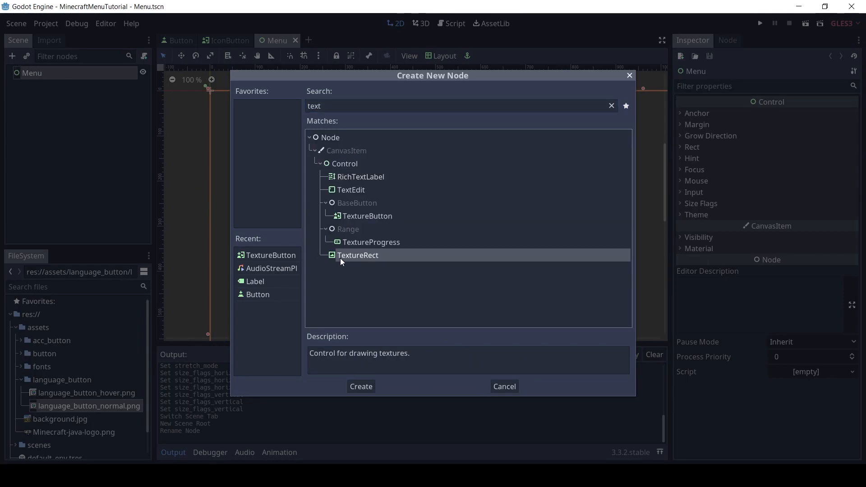
left_click(353, 386)
left_click(431, 58)
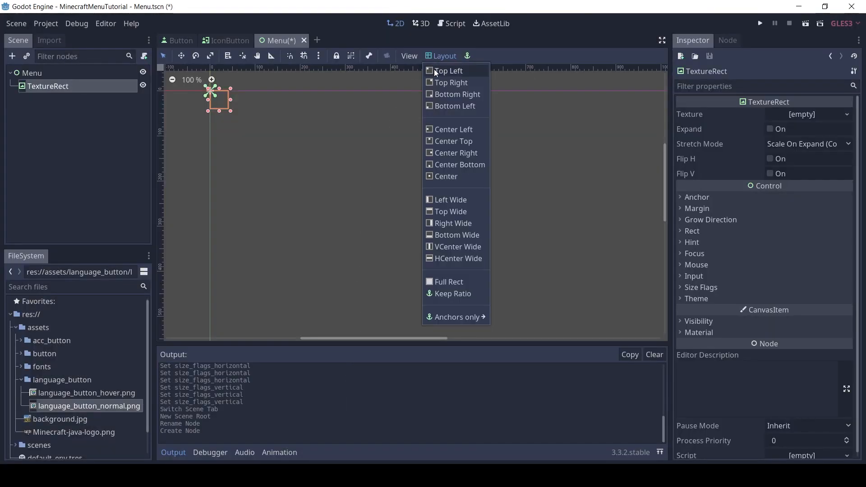
left_click(440, 281)
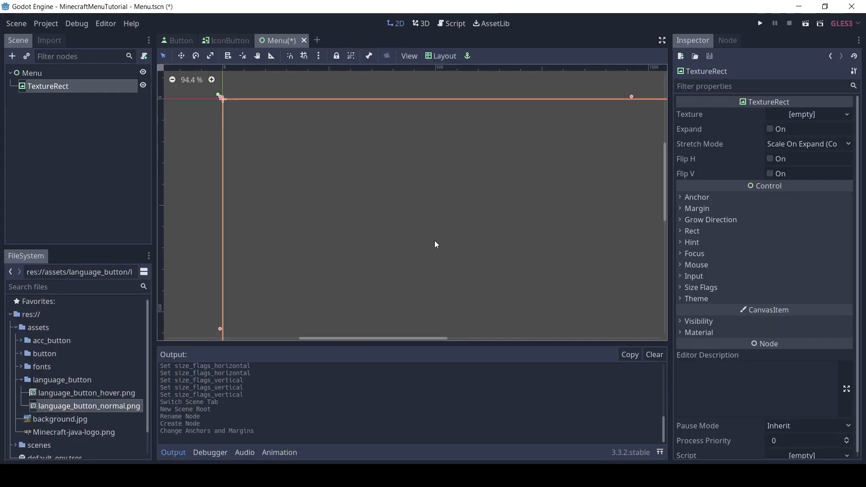
Collapse the output log and assign background.jpg from the assets folder as the TextureRect's texture
middle_click_drag(423, 236, 404, 217)
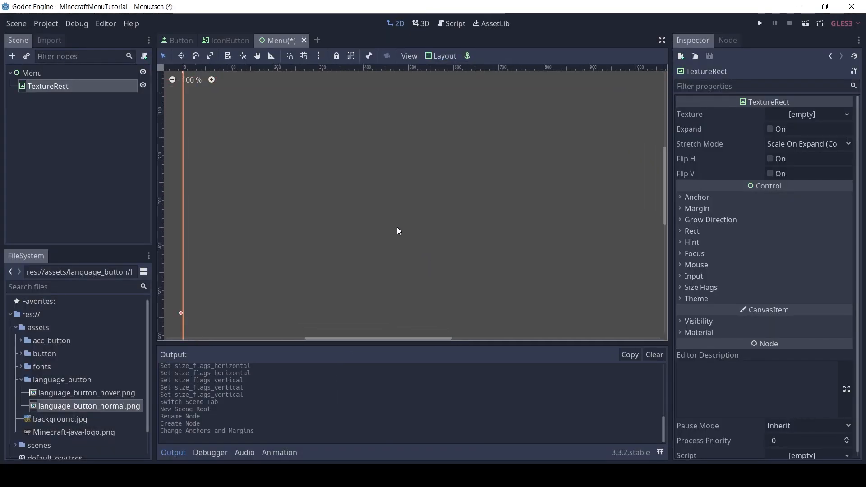
left_click(174, 451)
scroll(374, 286, "down", 1)
left_click(173, 80)
left_click(172, 80)
middle_click_drag(422, 242, 340, 215)
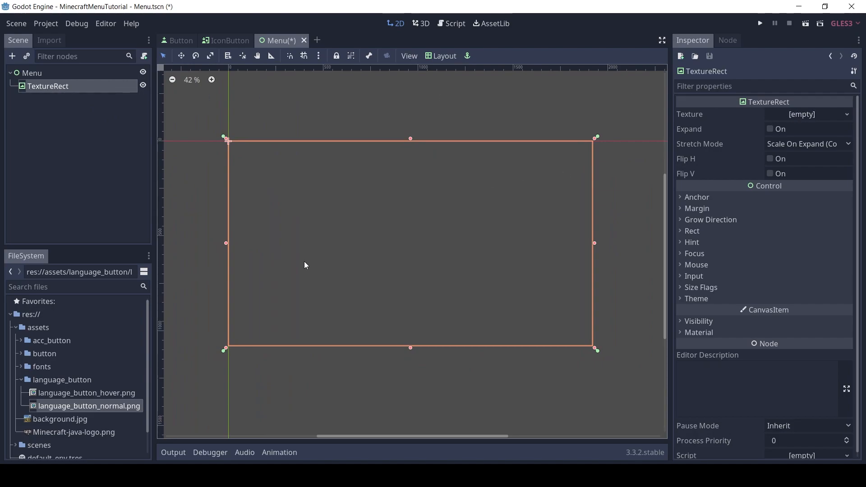
left_click(21, 381)
left_click_drag(60, 399, 812, 119)
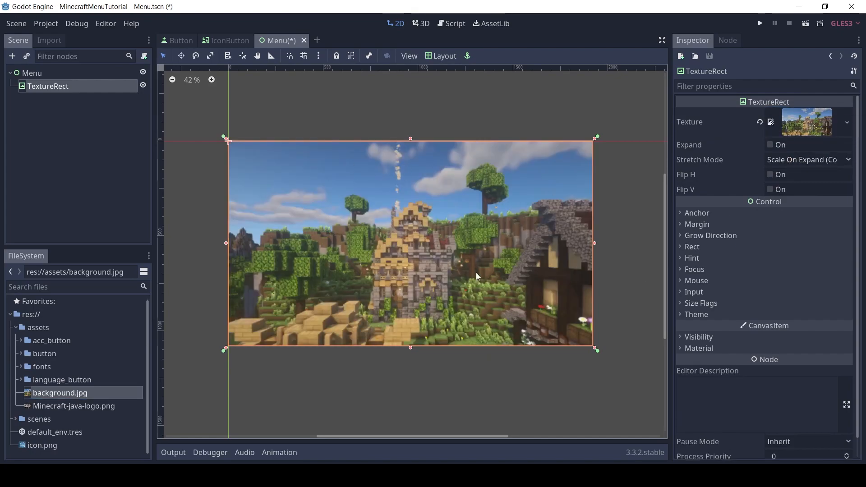
Add a CenterContainer under Menu and give it the VCenter Wide layout
left_click(31, 74)
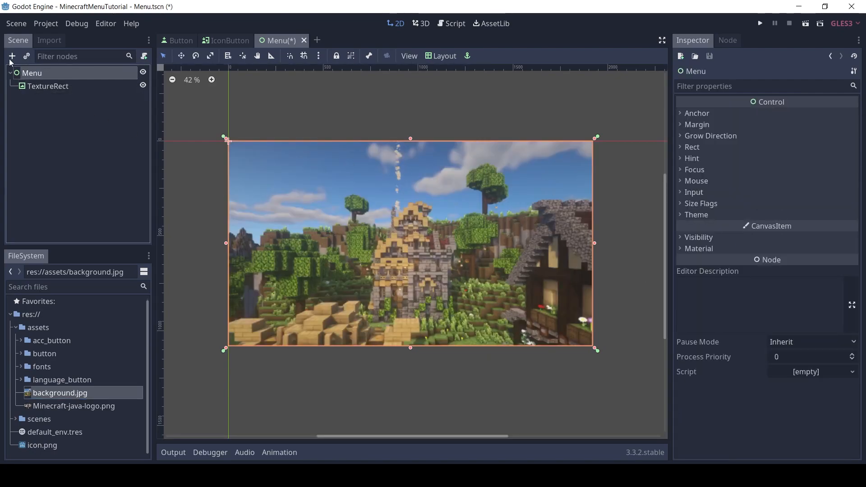
left_click(11, 57)
type("center")
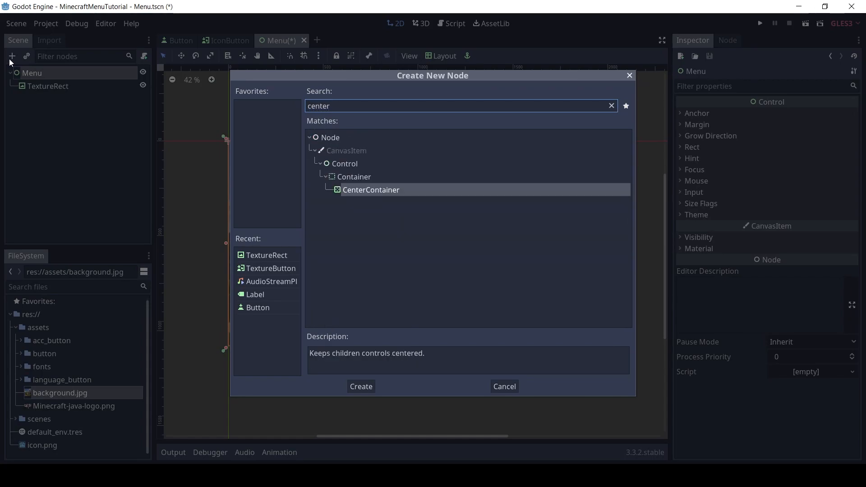
key("Return")
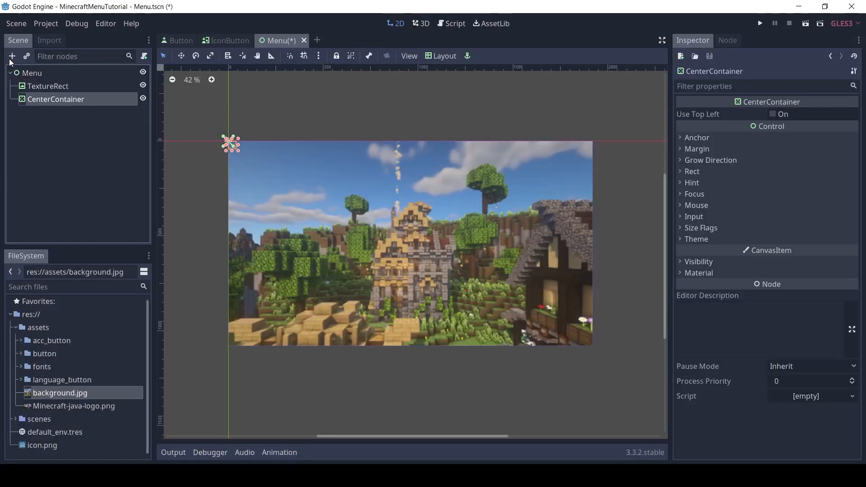
left_click(427, 55)
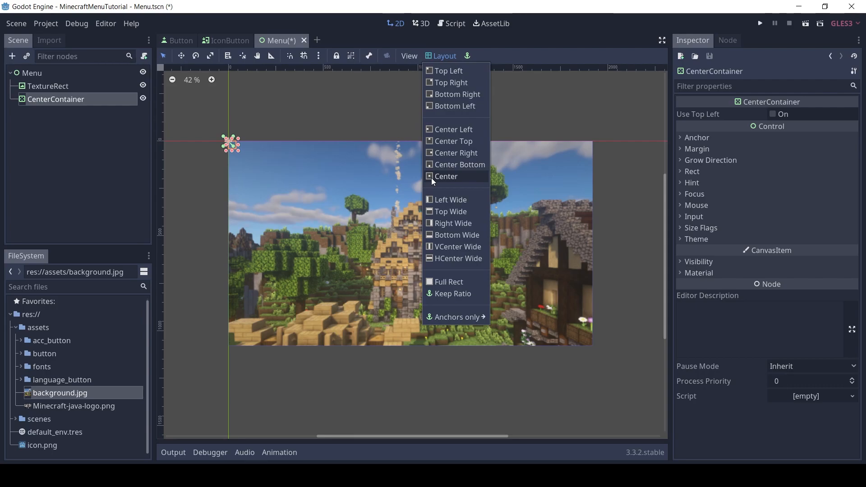
left_click(431, 177)
left_click(445, 55)
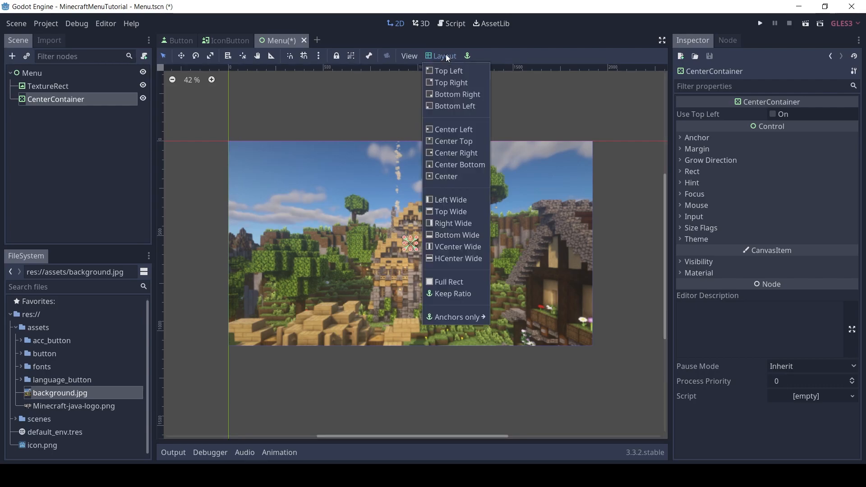
left_click(448, 247)
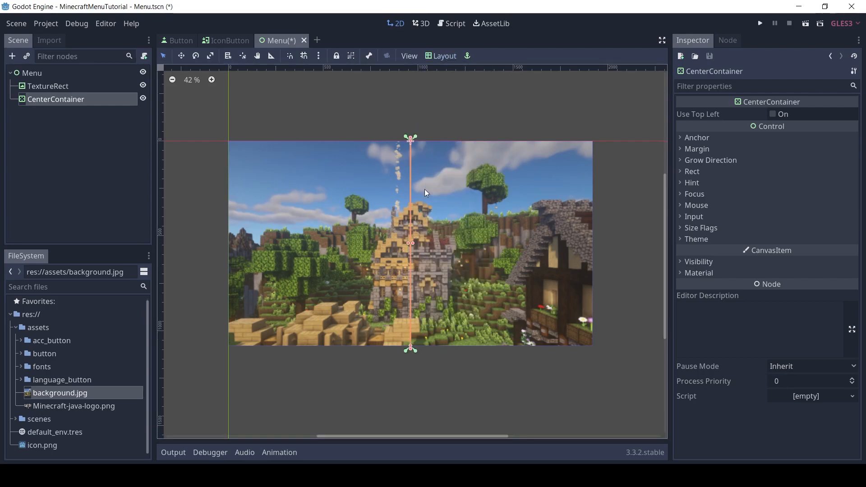
Add a VBoxContainer inside the CenterContainer
left_click(11, 56)
type("vbox")
key("Return")
Add a TextureRect inside the VBoxContainer and assign Minecraft-java-logo.png as its texture
left_click(12, 57)
type("text")
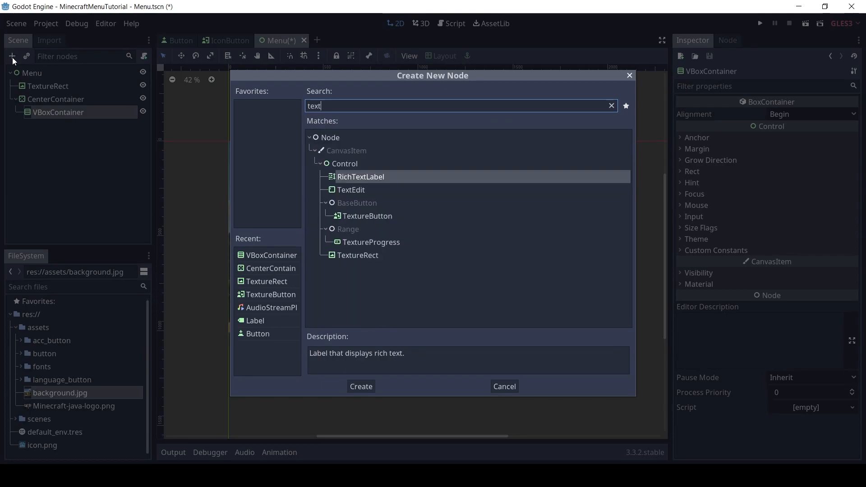
double_click(339, 256)
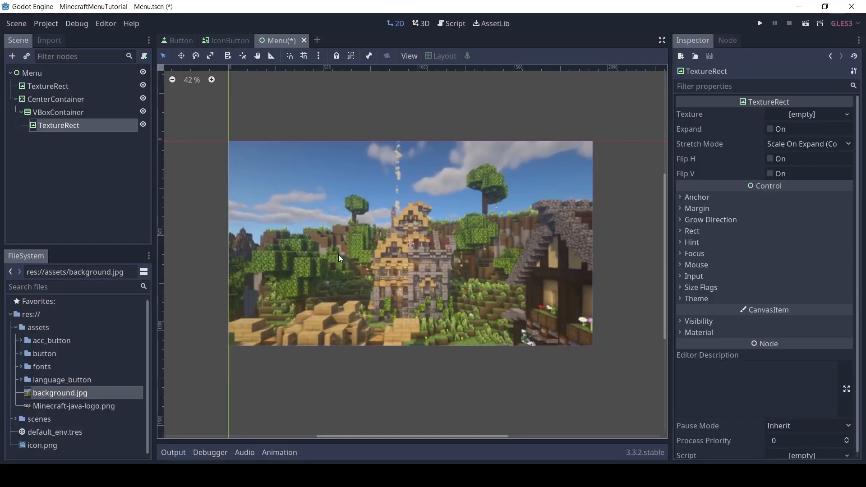
left_click_drag(67, 410, 826, 120)
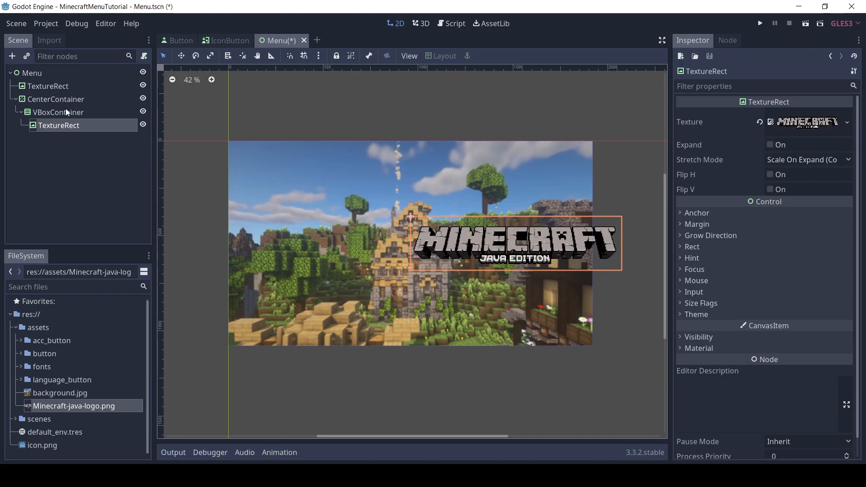
Reapply the VCenter Wide layout to the CenterContainer so the logo sits centered on the background
left_click(77, 99)
left_click(443, 55)
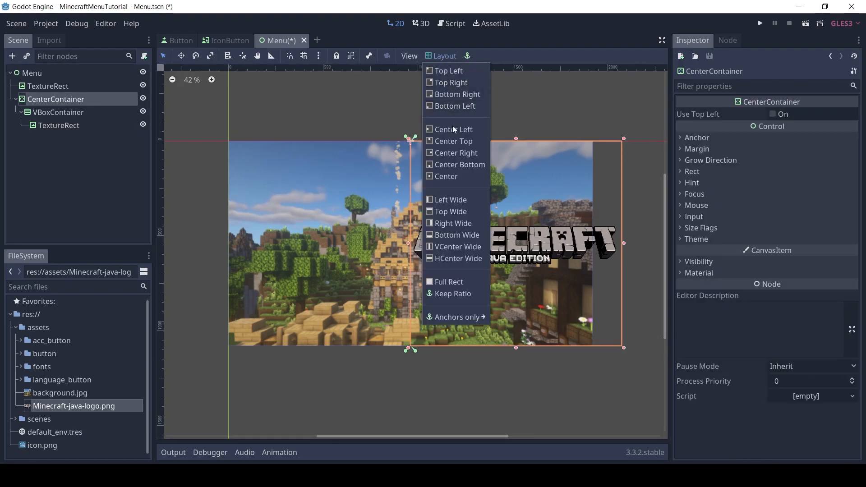
left_click(453, 258)
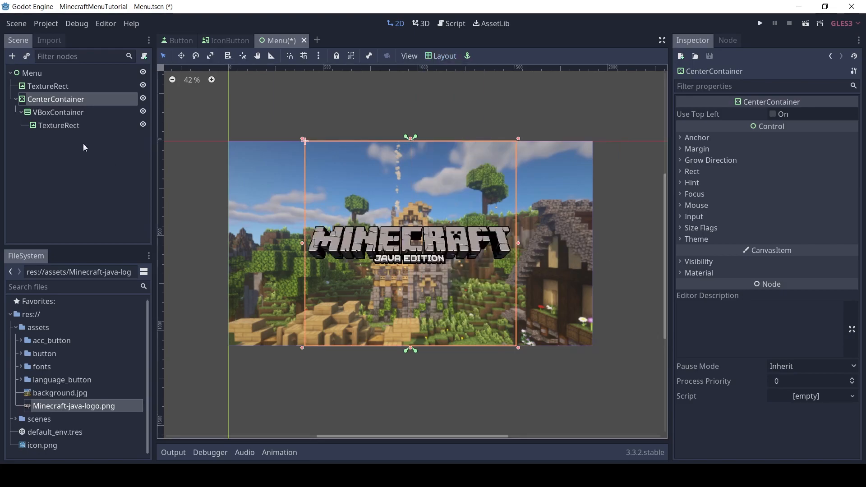
Rename the CenterContainer to C, the VBoxContainer to V, the logo TextureRect to Logo, and the background TextureRect to Background
left_click(54, 113)
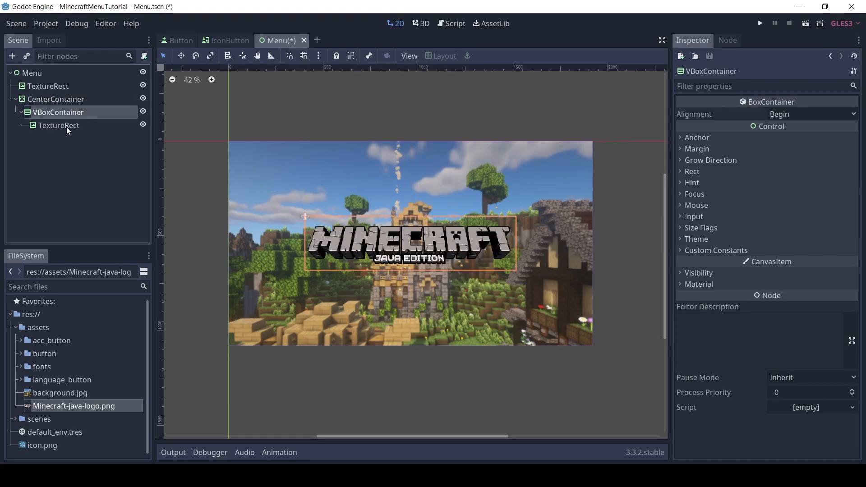
left_click(66, 99)
left_click(65, 99)
type("C")
double_click(90, 112)
type("V")
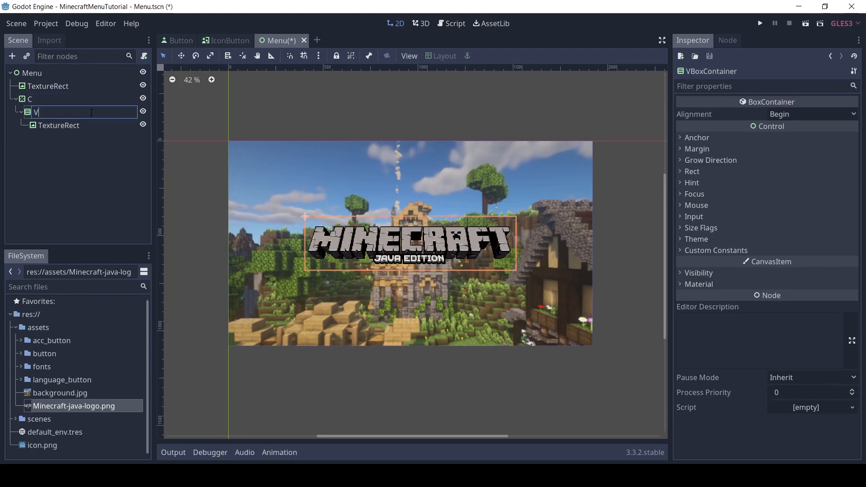
double_click(74, 126)
type("Logo")
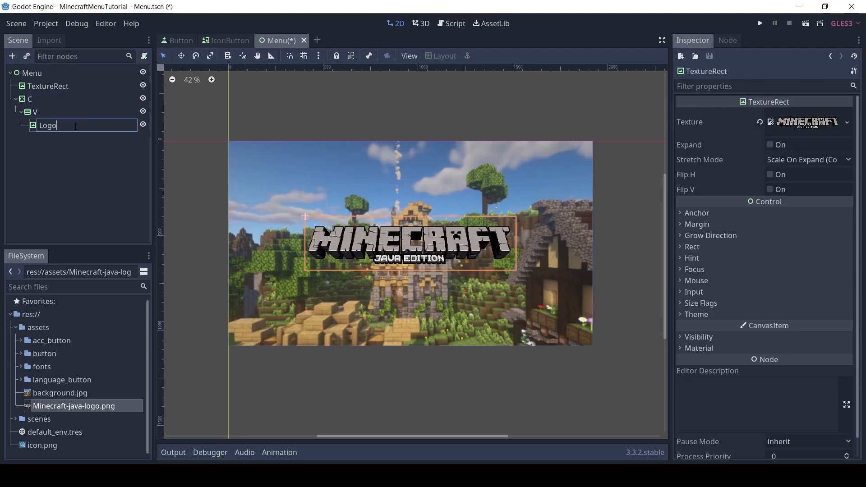
key("Return")
double_click(90, 85)
type("Background")
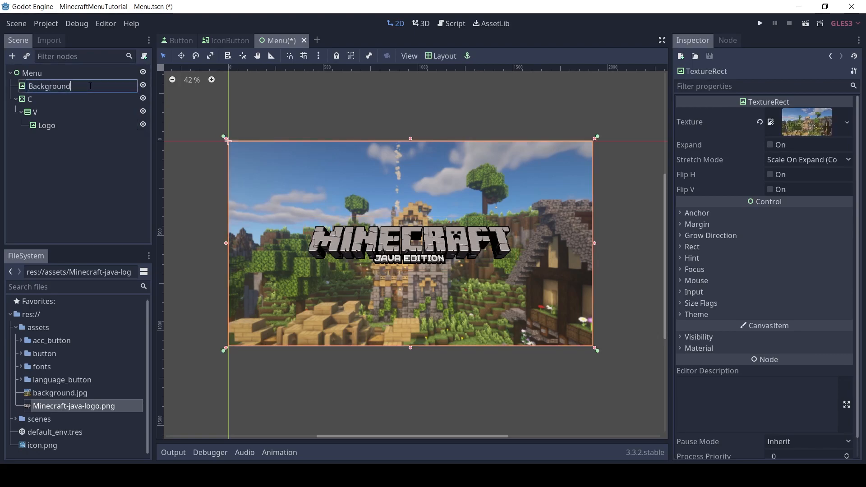
Add an HSeparator below Logo inside the V container and rename it HS
left_click(42, 125)
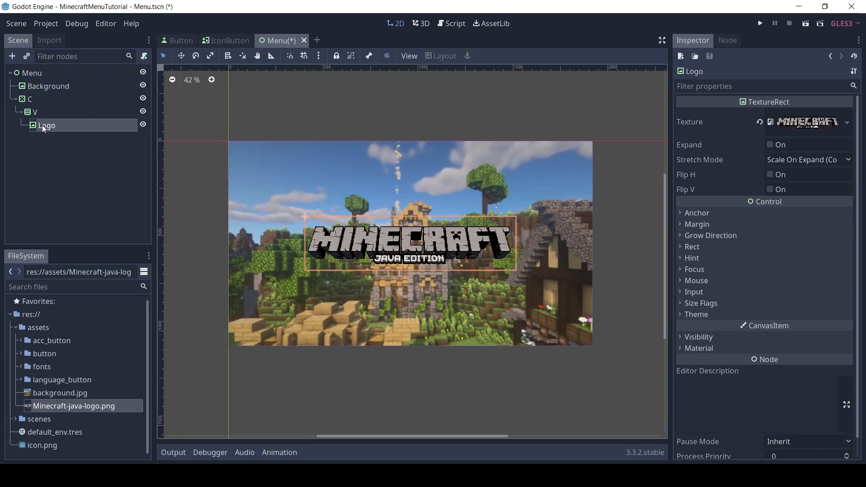
left_click(37, 115)
left_click(16, 58)
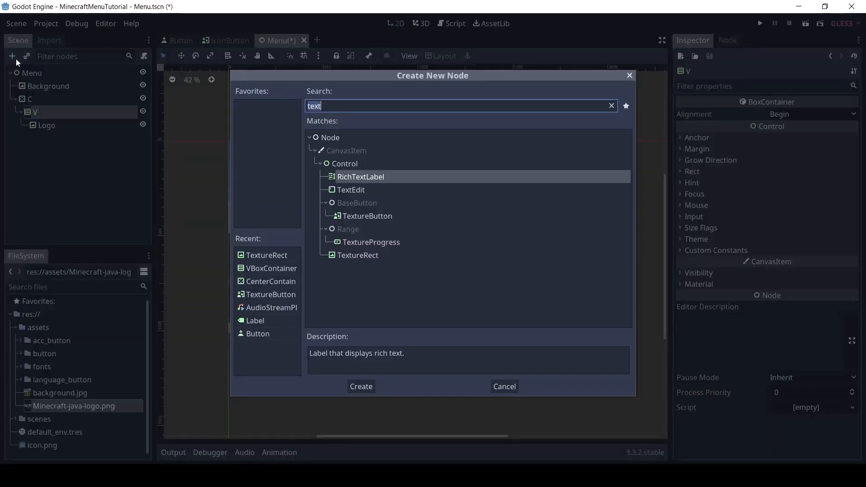
type("hsepa")
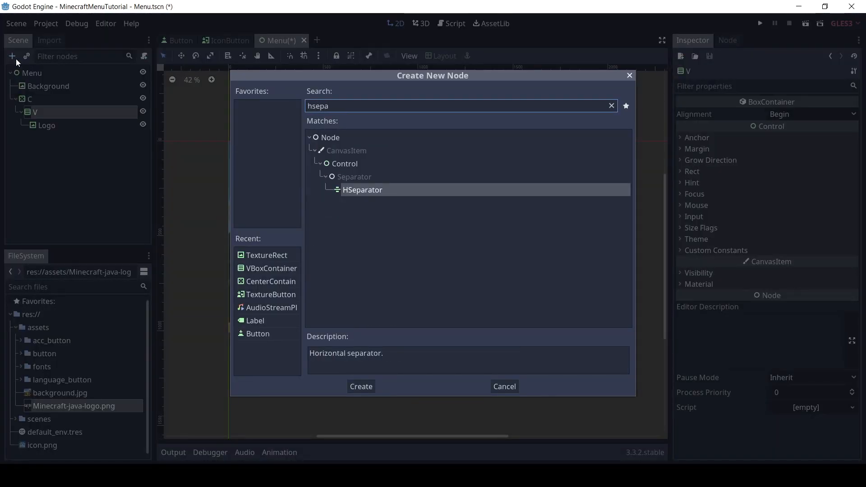
key("Return")
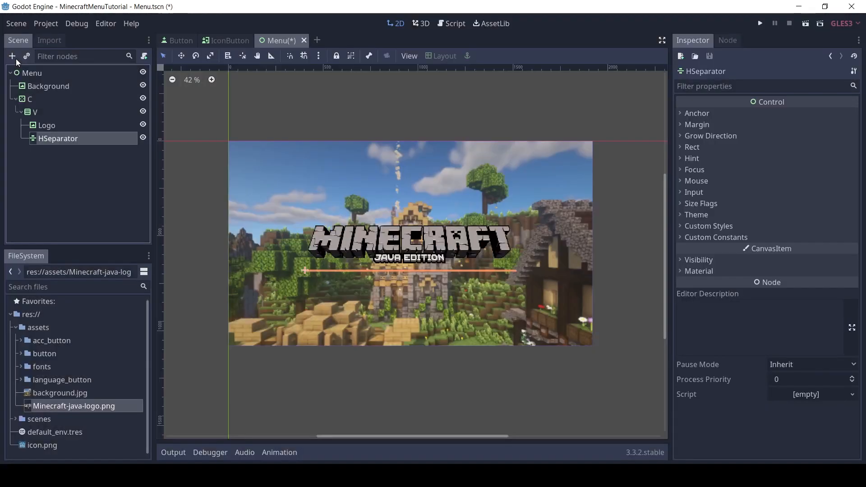
double_click(80, 139)
key("Return")
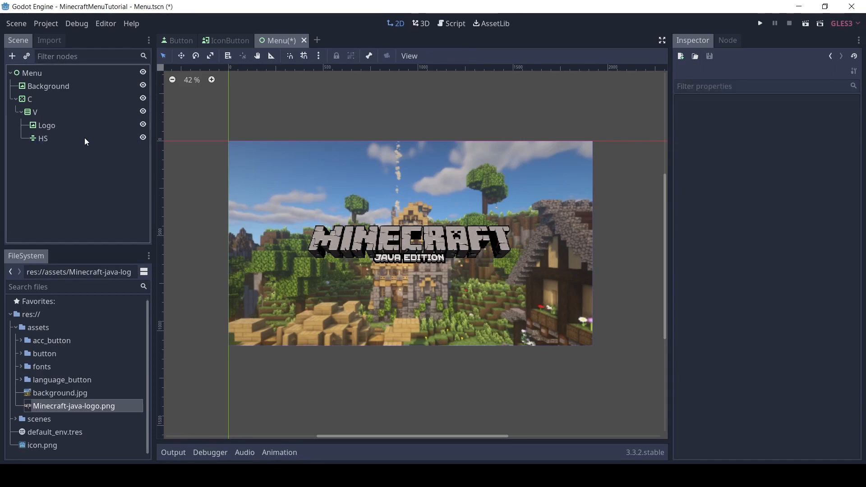
Enable the Separation custom constant on the HS separator and set it to 100
left_click(85, 137)
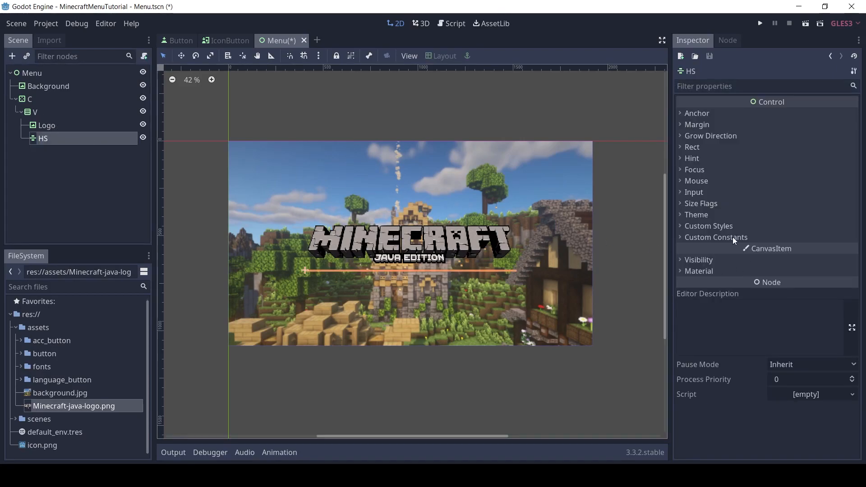
left_click(716, 238)
left_click(684, 249)
left_click(798, 249)
type("1")
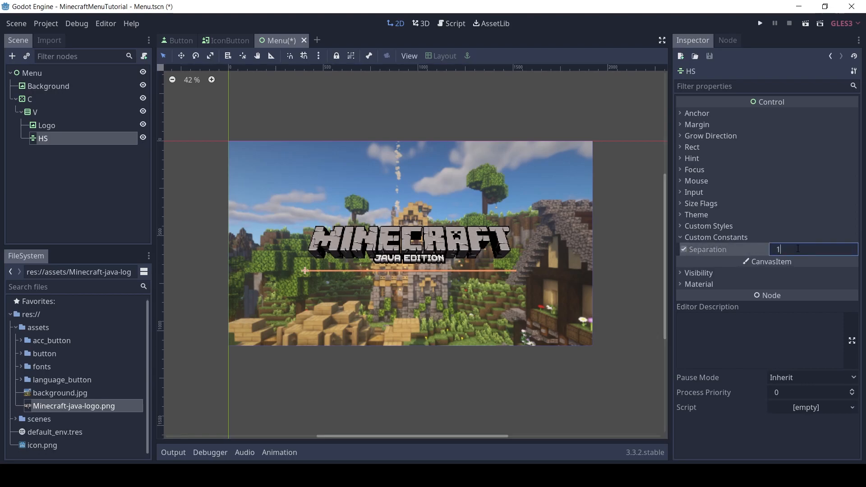
type("00")
key("Return")
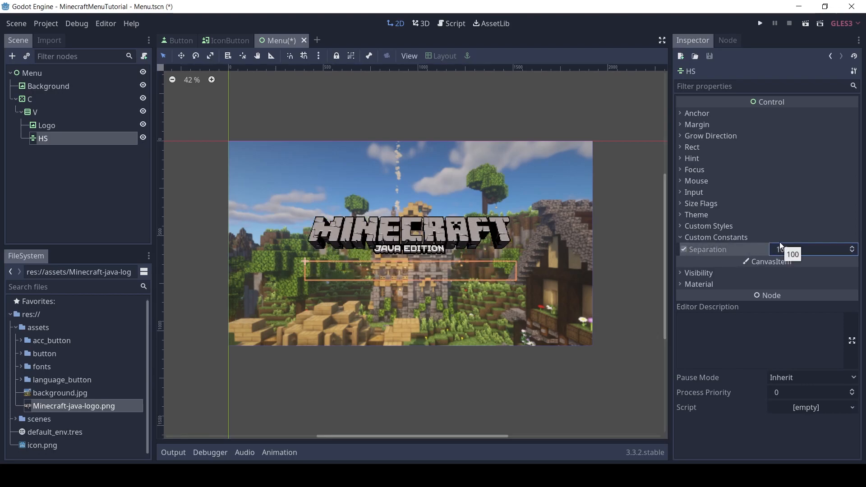
Give the HS separator's Separator custom style a new StyleBoxEmpty
left_click(727, 226)
left_click(816, 238)
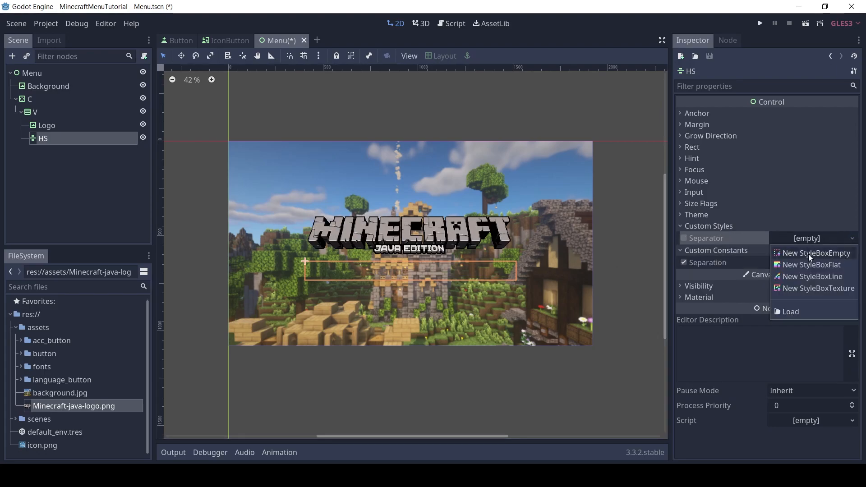
left_click(816, 254)
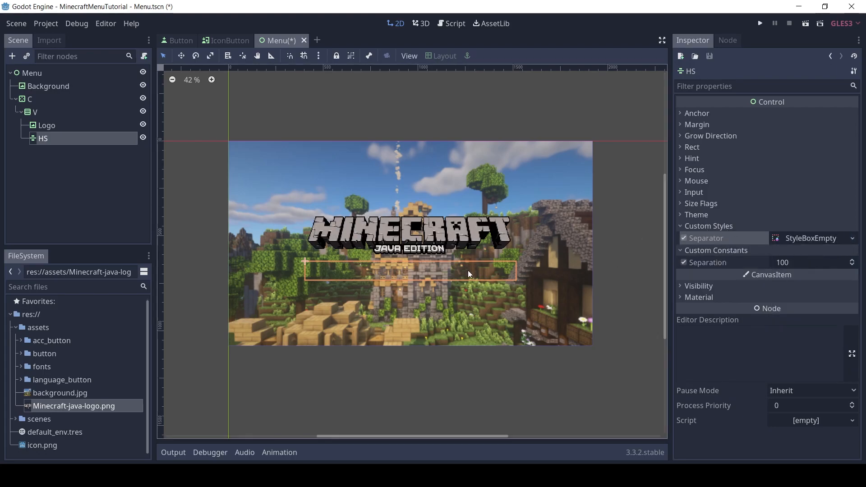
Add an HBoxContainer inside the V container below HS and rename it ButtonGroup
left_click(34, 113)
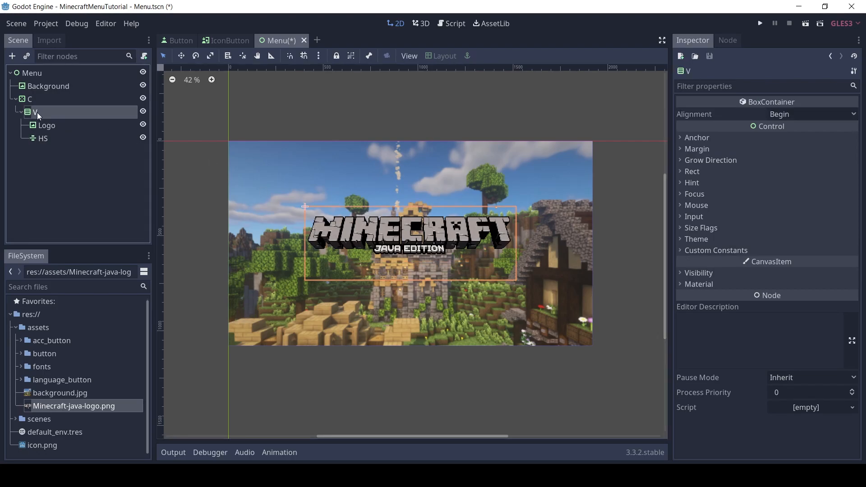
left_click(13, 56)
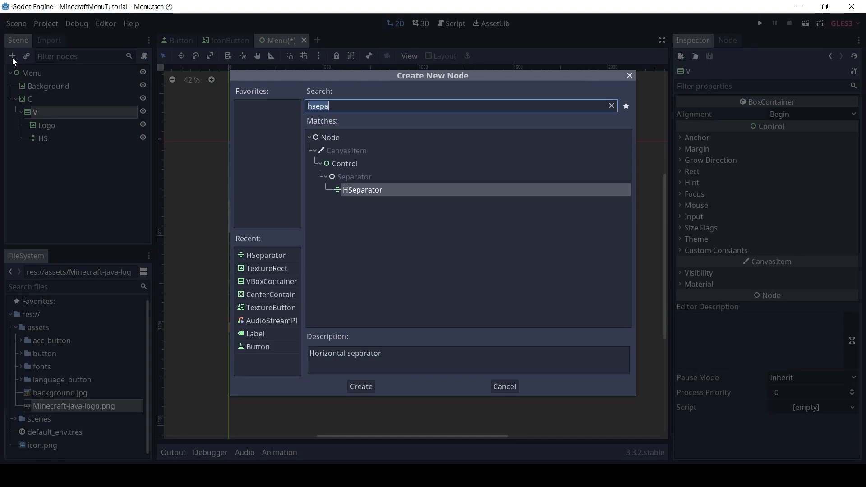
type("hbox")
key("Return")
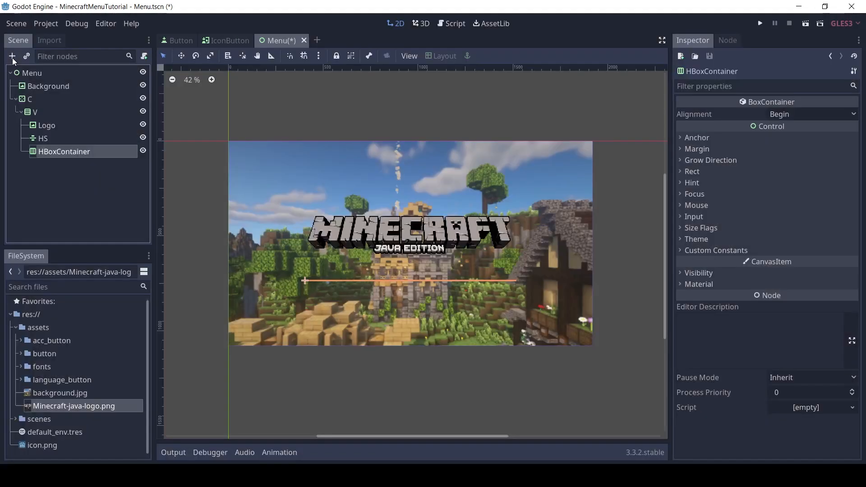
double_click(94, 154)
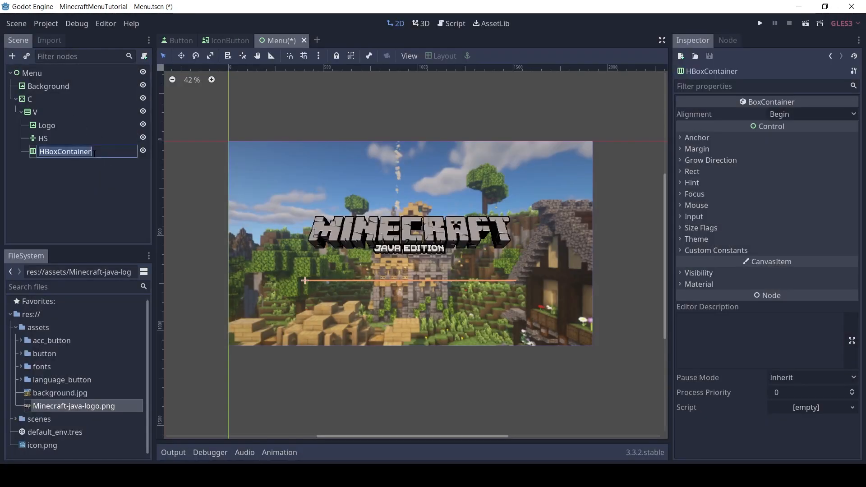
type("ButtonGr")
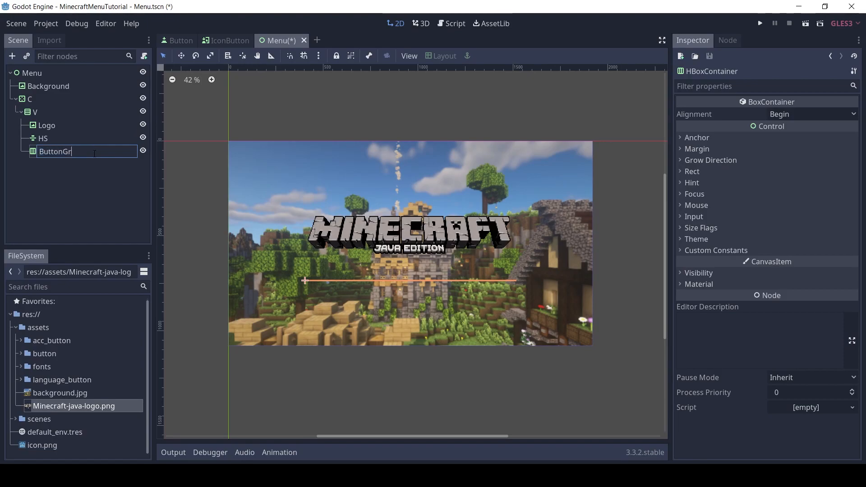
type("oup")
key("Return")
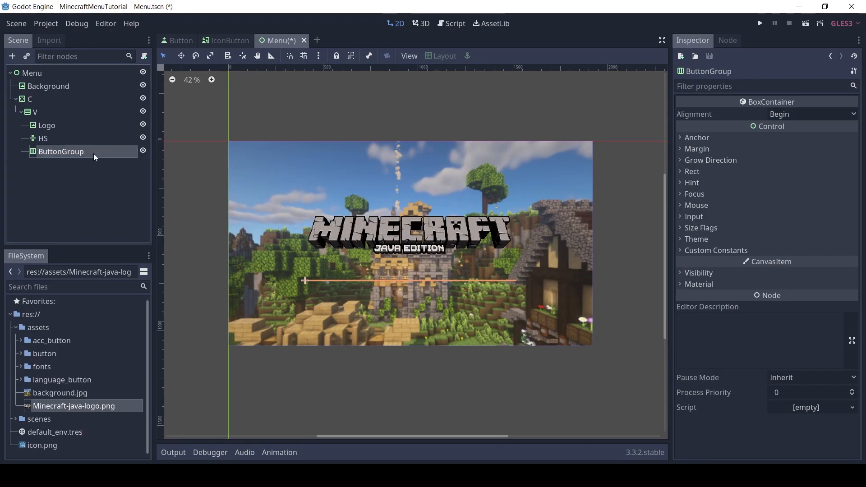
Add a VBoxContainer inside ButtonGroup and rename it Left
left_click(12, 56)
type("vbox")
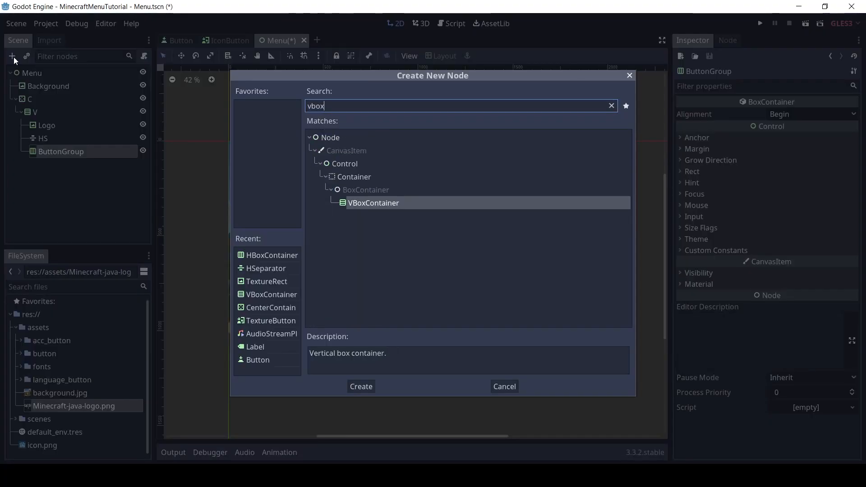
key("Return")
double_click(106, 164)
type("Left")
key("Return")
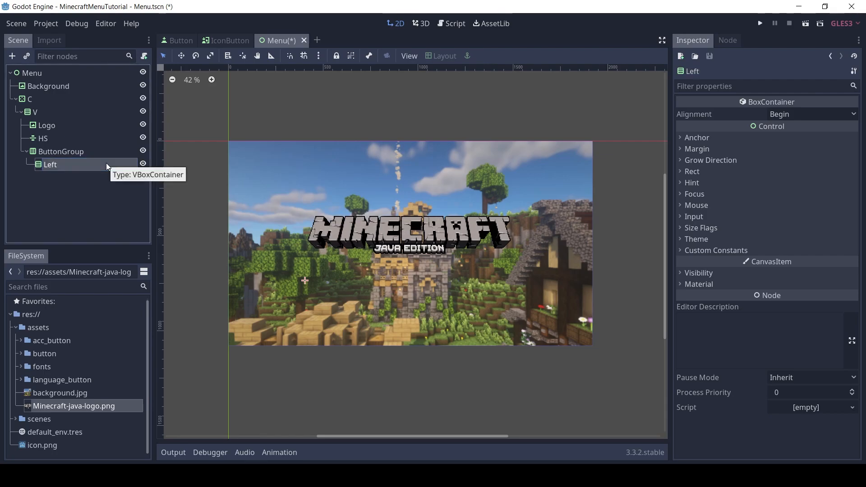
Set the Left container's minimum size to 128 by 128
left_click(47, 153)
left_click(43, 165)
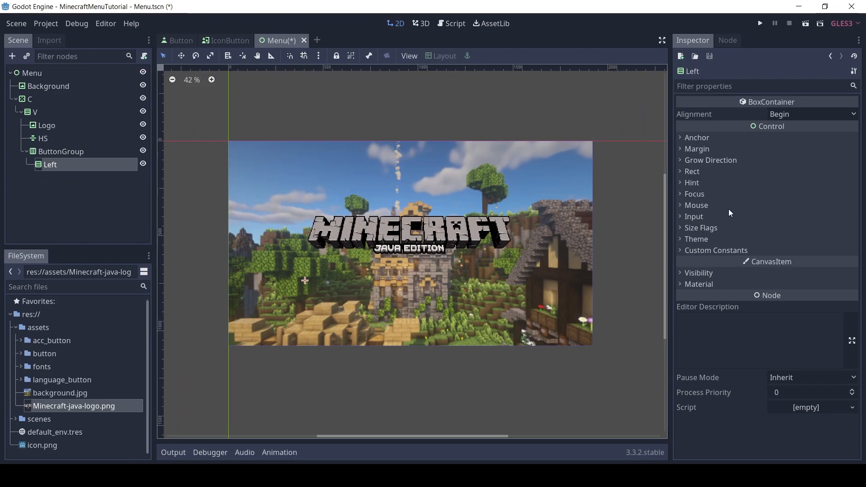
left_click(693, 172)
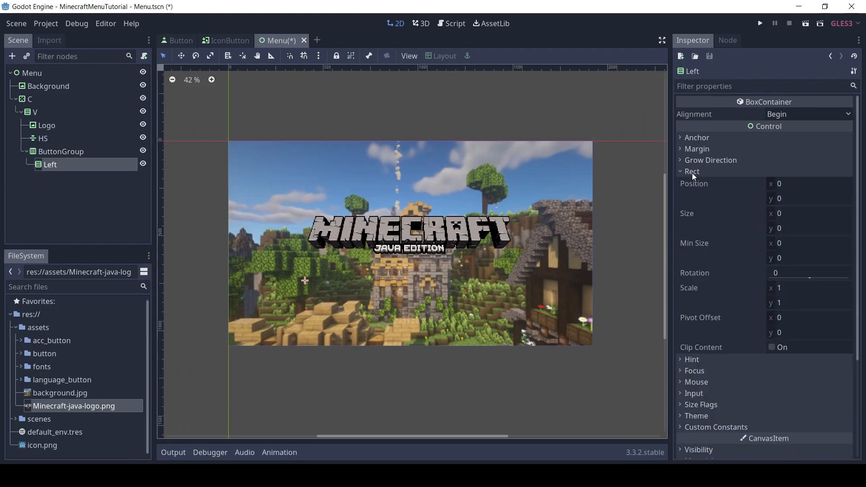
left_click(794, 245)
type("128")
left_click(793, 255)
type("128")
left_click(798, 243)
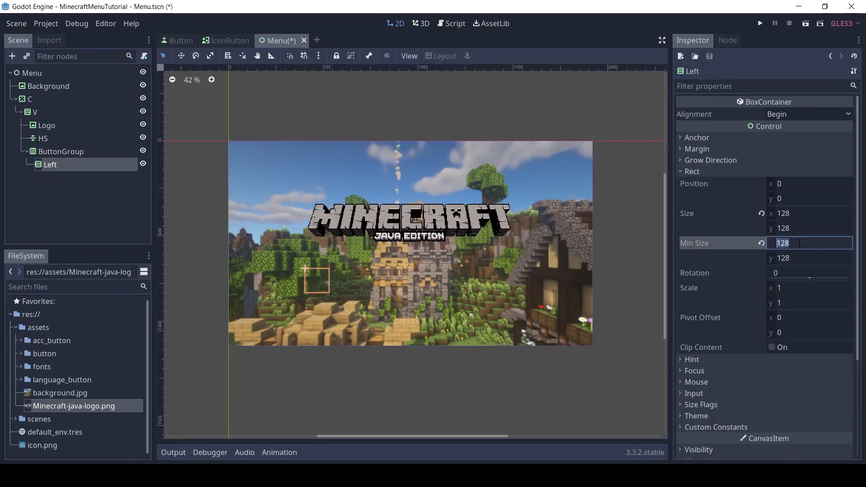
Duplicate the Left container twice and rename the copies Center and Right
left_click(69, 164)
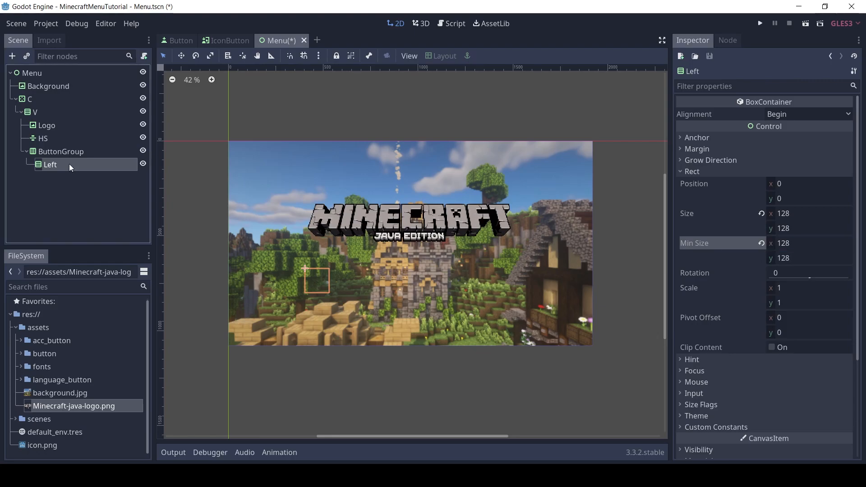
key("ctrl+d")
key("ctrl+d")
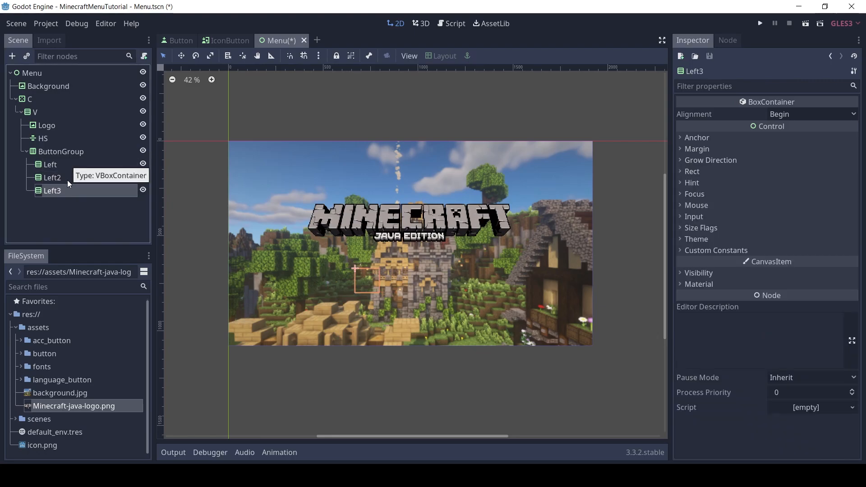
double_click(72, 179)
type("Cet")
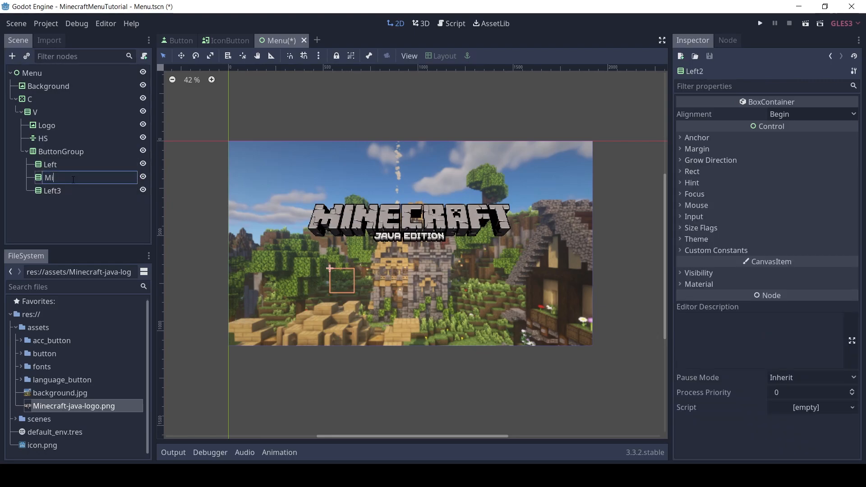
key("BackSpace")
type("nter")
double_click(80, 191)
type("Right")
key("Return")
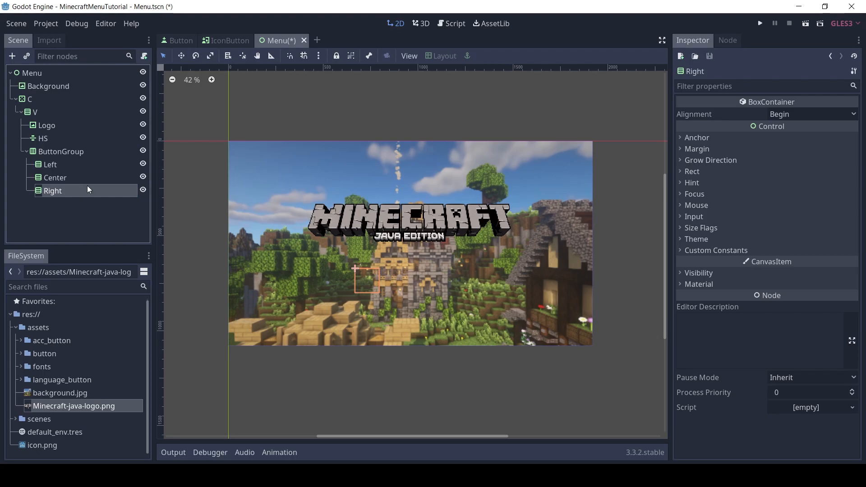
Enable the horizontal Expand size flag on the Center container
left_click(102, 177)
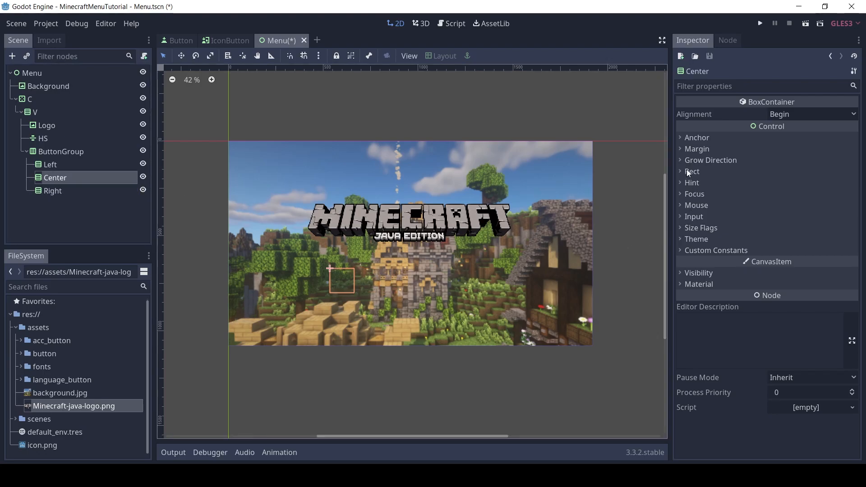
left_click(707, 228)
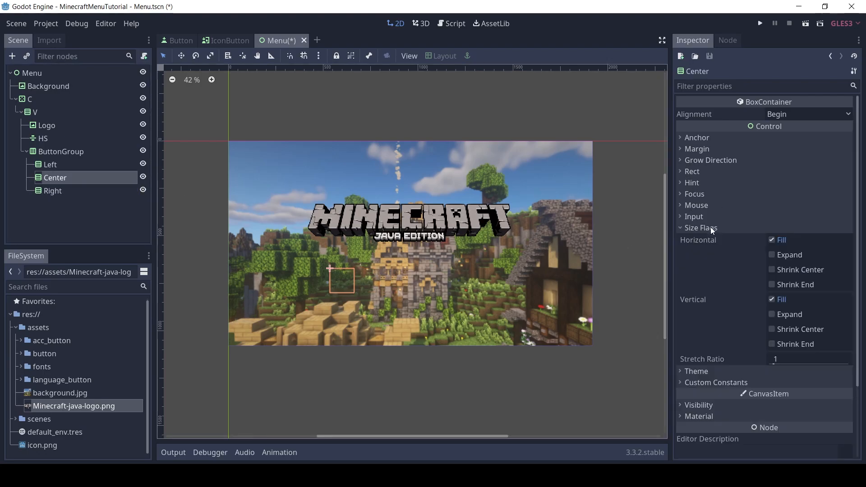
left_click(771, 255)
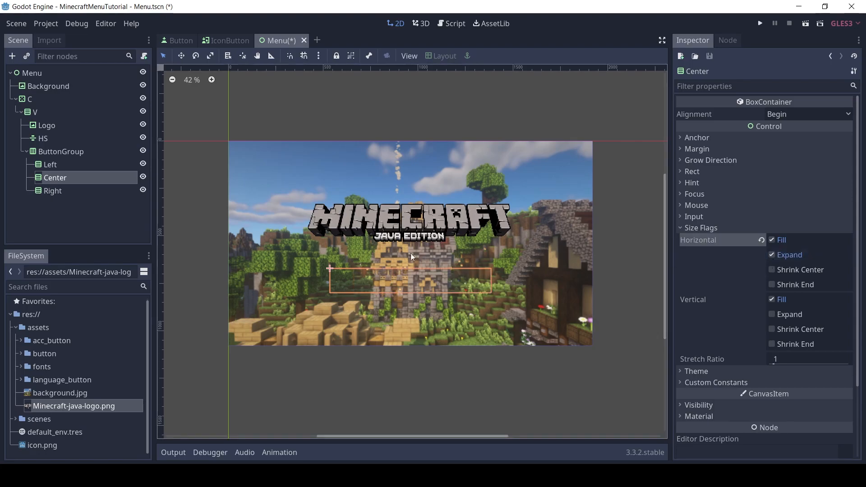
Instance the IconButton.tscn scene inside the Left container and rename it LanguageButton
left_click(53, 165)
left_click(26, 56)
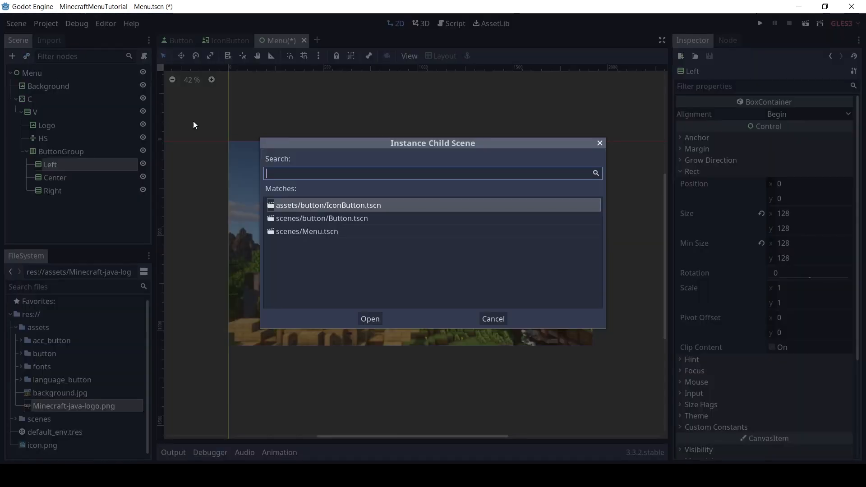
left_click(378, 319)
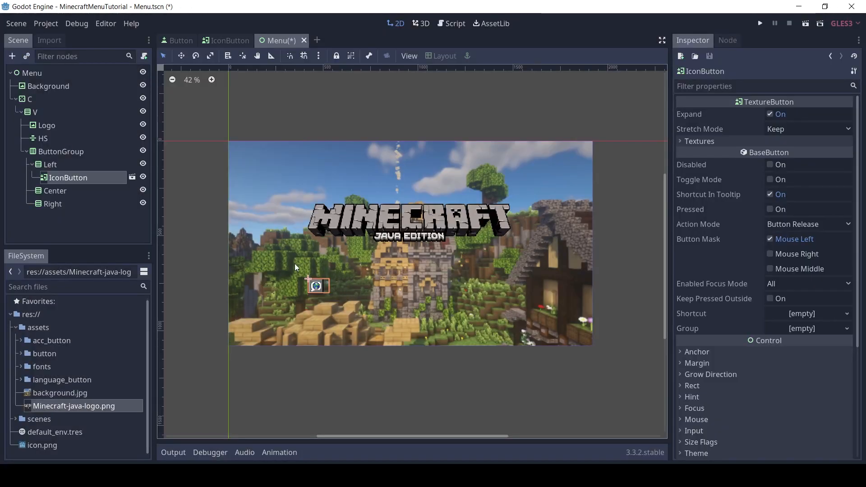
double_click(58, 177)
type("Language")
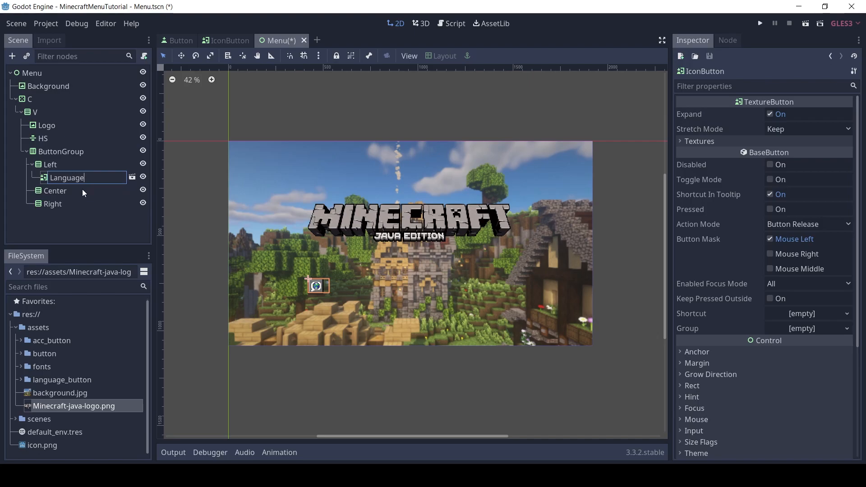
type("Button")
key("Return")
left_click(33, 163)
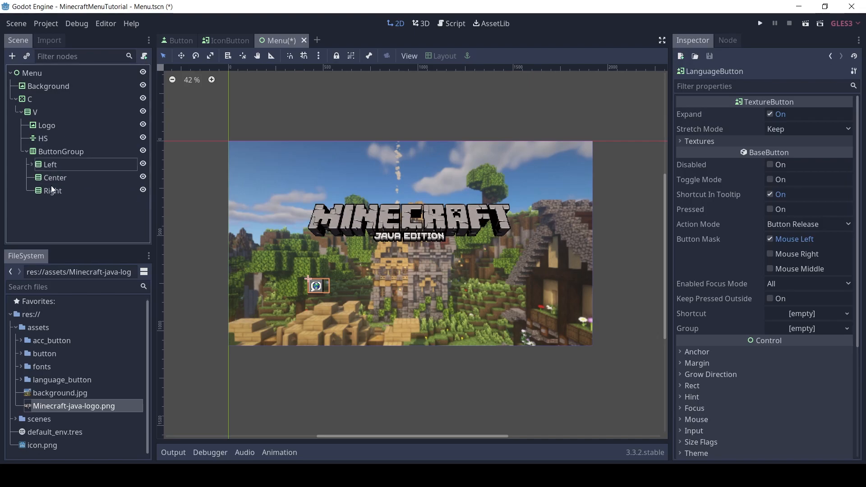
Instance the IconButton.tscn scene inside the Right container and rename it AccButton
left_click(52, 191)
left_click(27, 56)
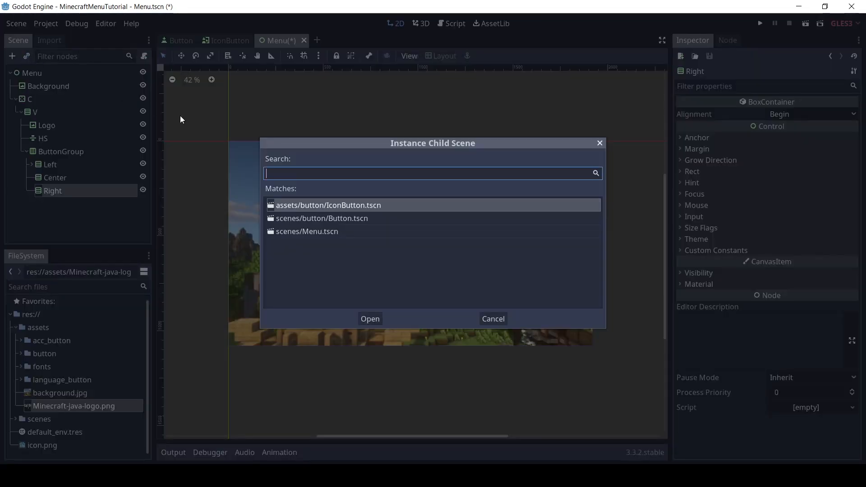
double_click(349, 205)
double_click(96, 205)
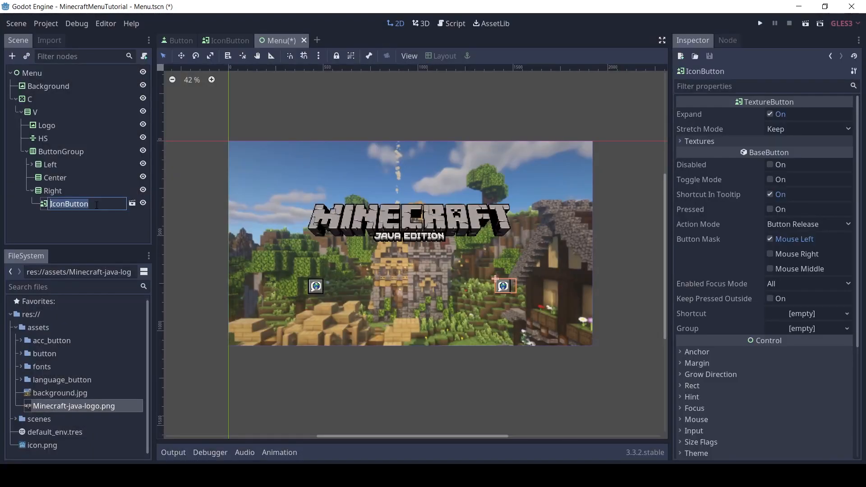
type("AccButton")
key("Return")
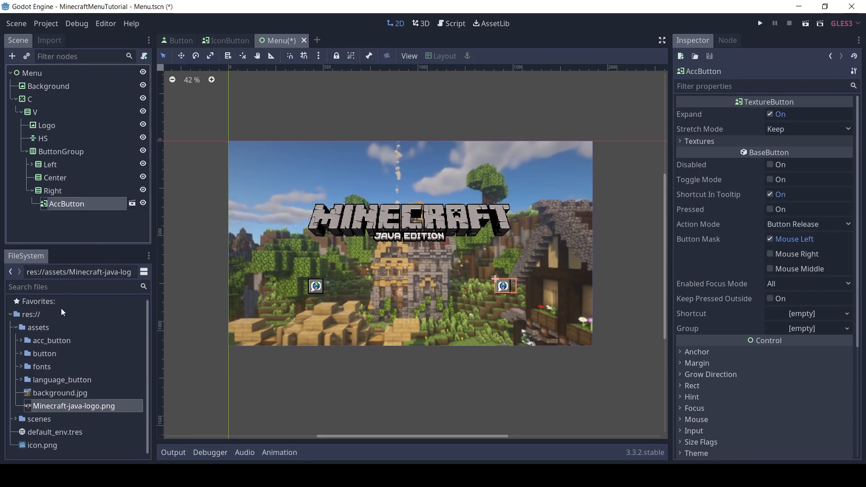
Assign acc_button_hover.png to AccButton's Pressed, Hover and Focused textures and acc_button_normal.png to its Normal texture
left_click(20, 341)
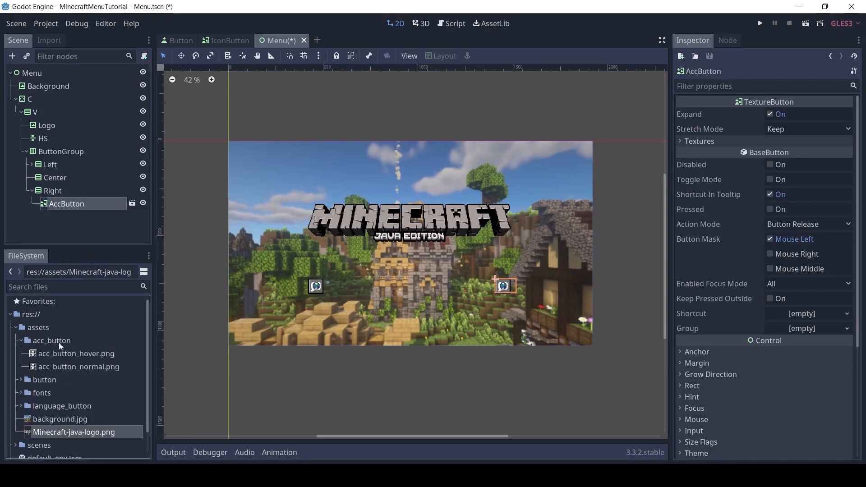
left_click(686, 141)
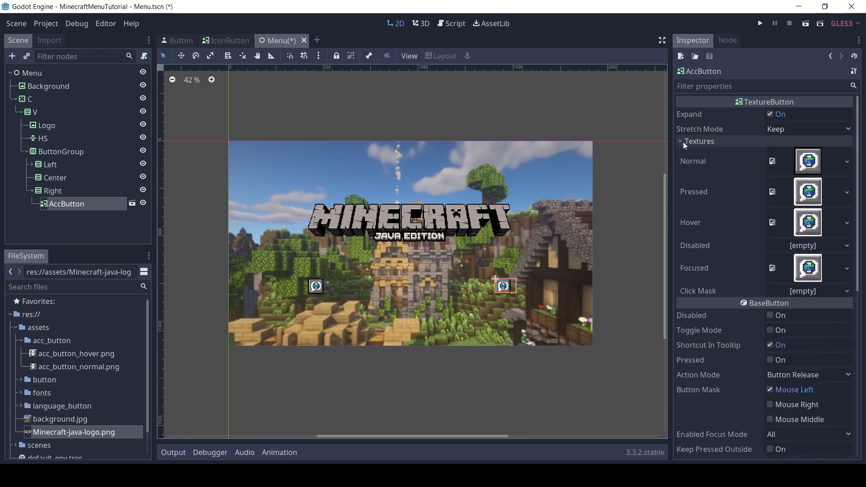
left_click_drag(115, 356, 797, 193)
left_click_drag(106, 355, 808, 222)
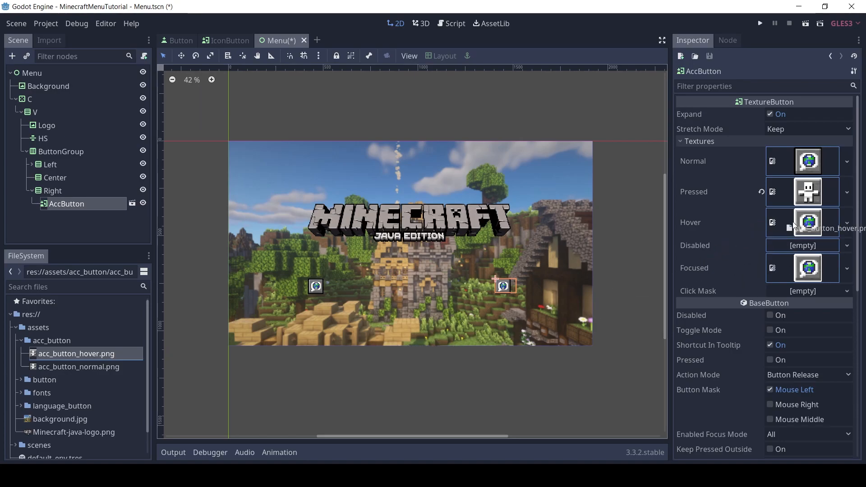
left_click_drag(86, 355, 808, 268)
left_click_drag(78, 369, 813, 160)
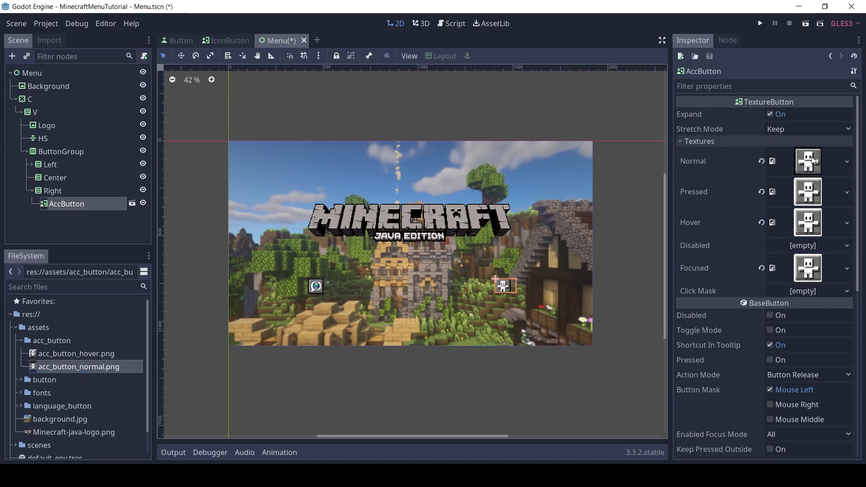
left_click(32, 190)
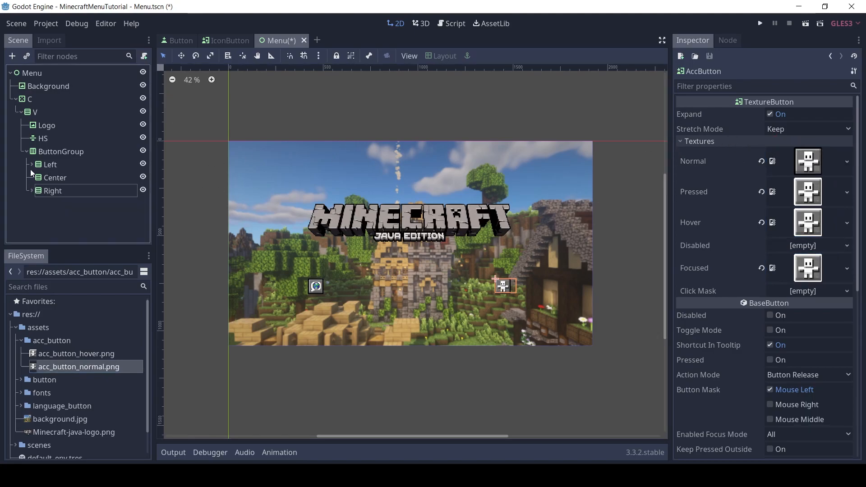
Instance the scenes/button/Button.tscn scene inside the Center container
left_click(56, 179)
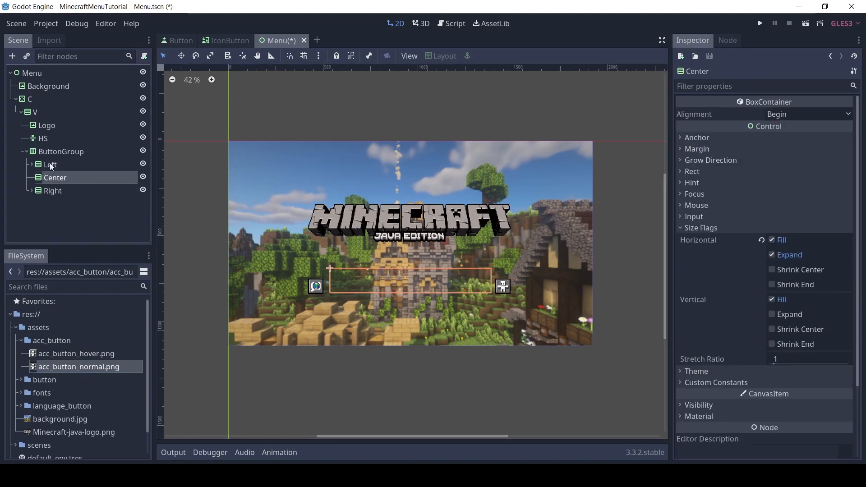
left_click(27, 57)
type("butto")
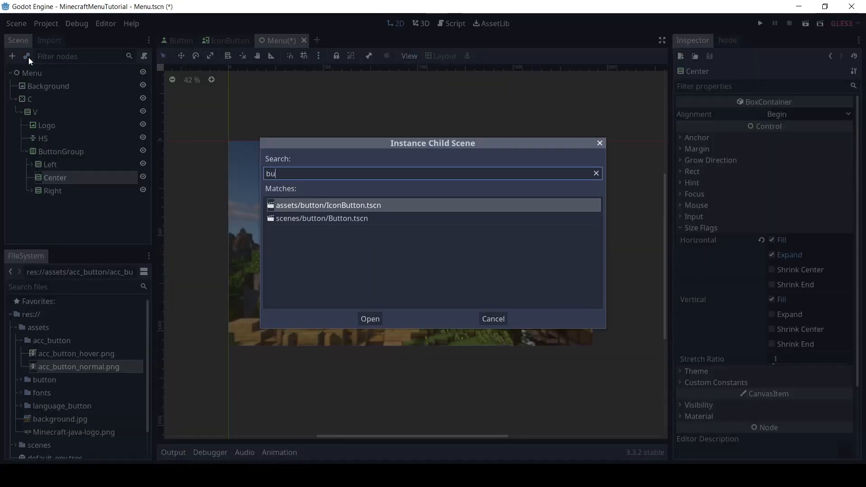
left_click(342, 218)
left_click(370, 319)
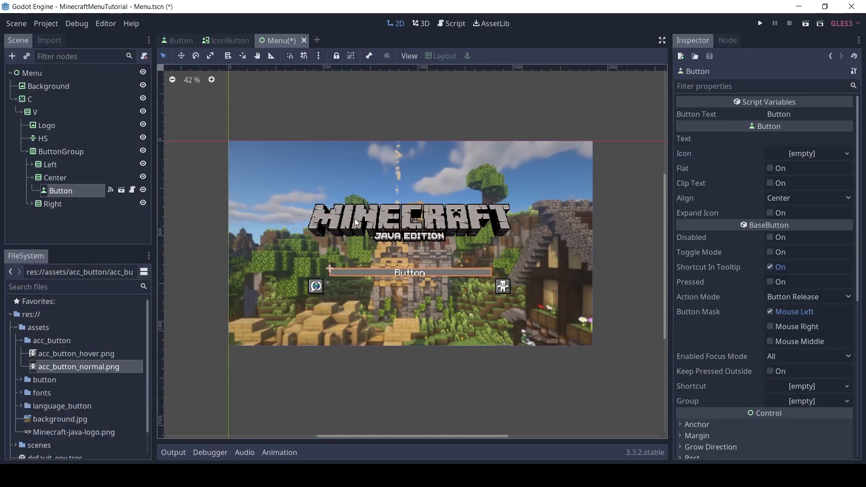
Set the Button Text of the Center container's button to SinglePlayer and save the Menu scene
left_click(799, 117)
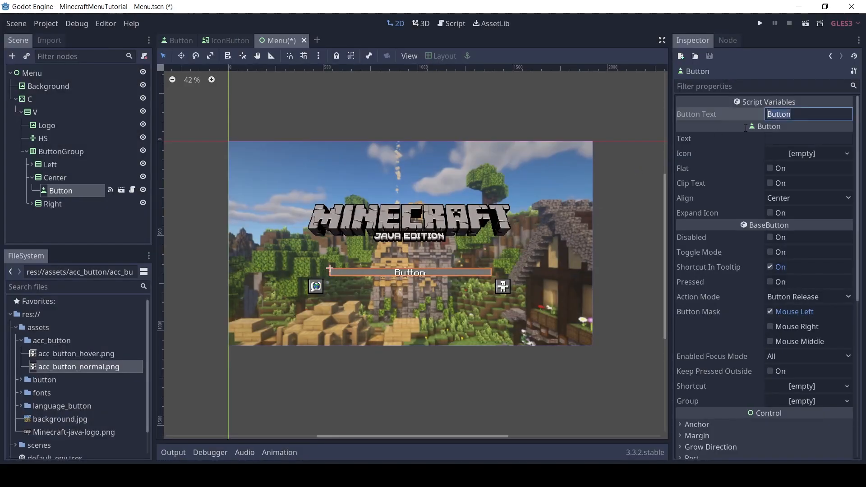
type("SinglePlayer")
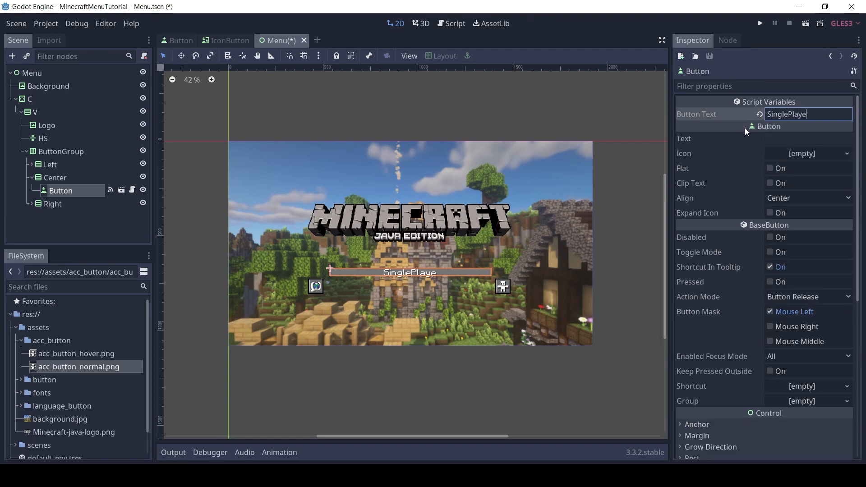
left_click(66, 188)
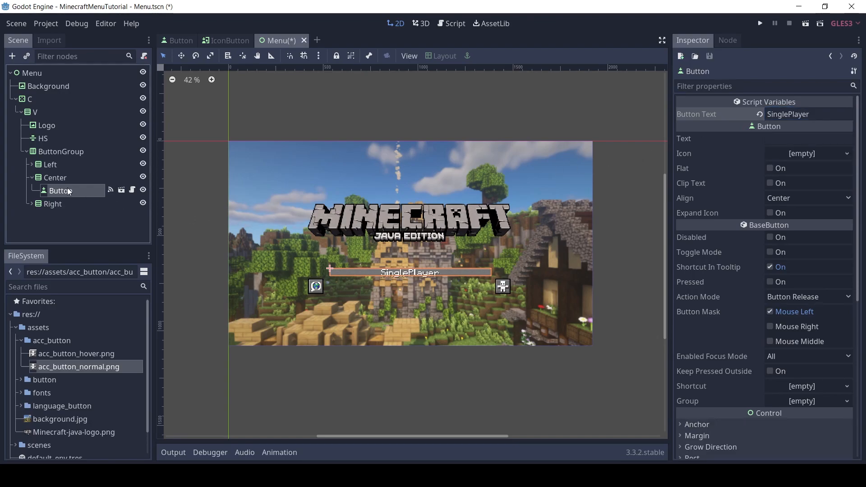
key("ctrl+s")
Set the vertical Min Size of the root node in the Button scene to 60, save it and return to the Menu scene
left_click(118, 191)
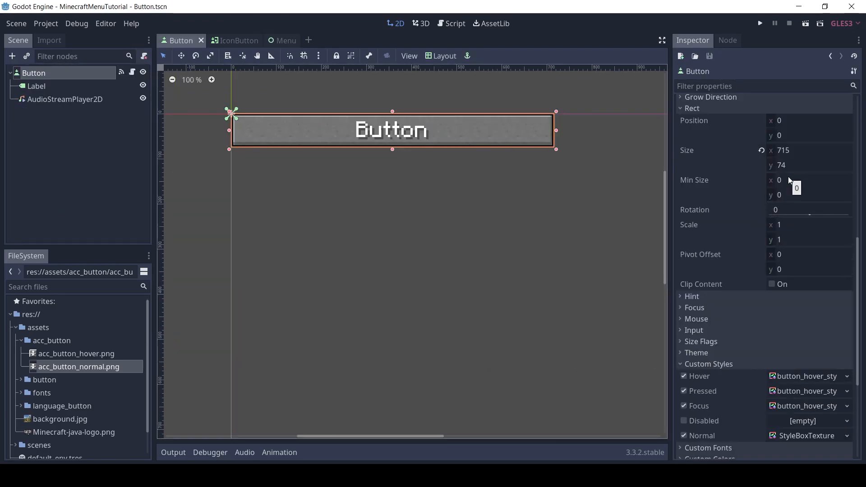
left_click(795, 197)
type("60")
key("Return")
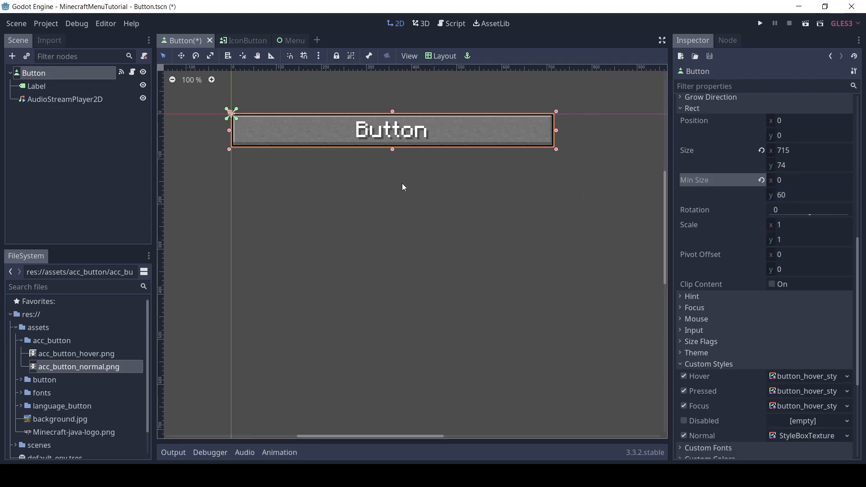
left_click(290, 40)
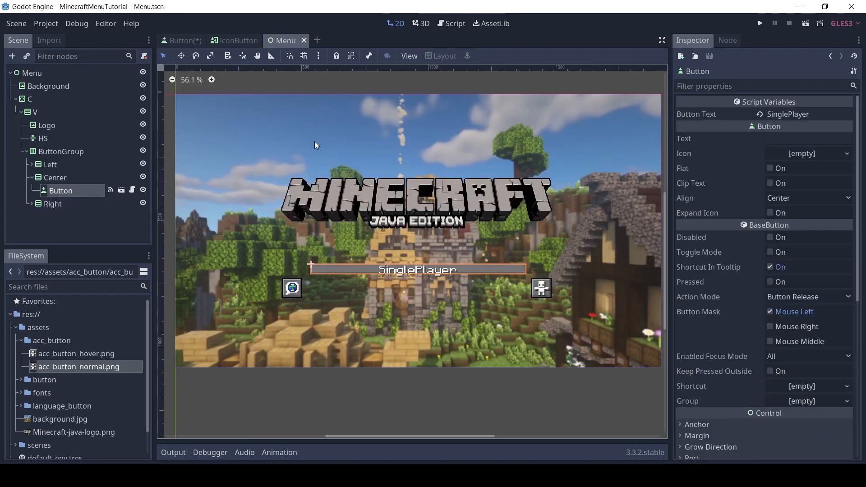
left_click(185, 41)
key("ctrl+s")
left_click(289, 42)
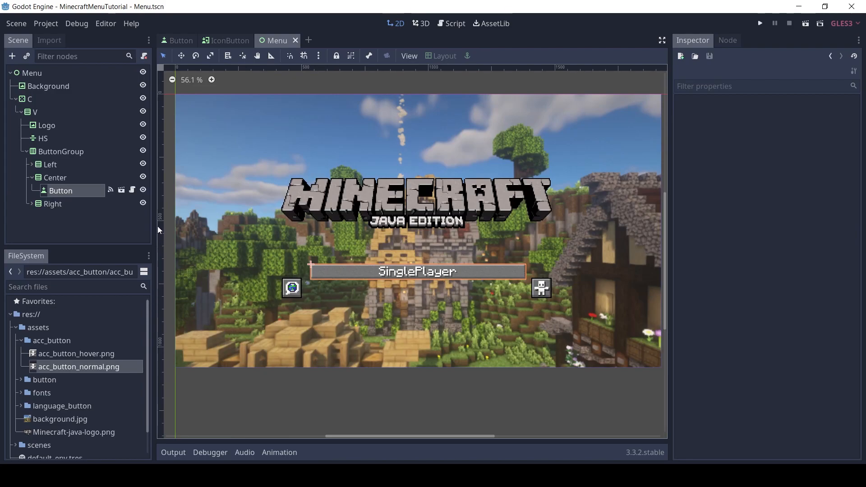
Rename the SinglePlayer button node in the Center container as SPButton
double_click(68, 190)
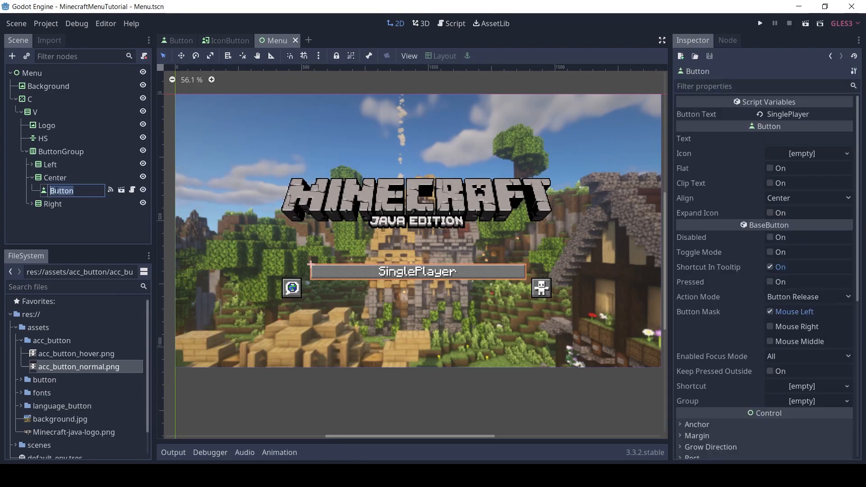
key("Home")
type("SP")
key("Return")
Instance scenes/button/Button.tscn inside the Center container below SPButton and set its Button Text to Multiplayer
left_click(56, 179)
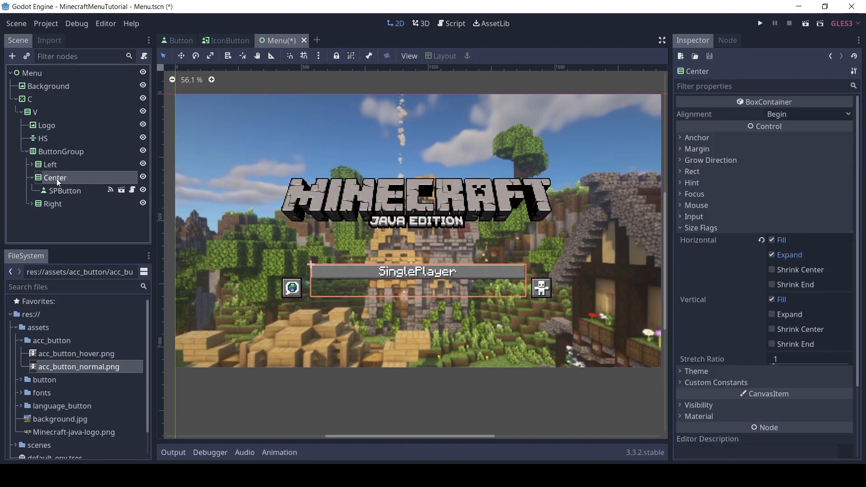
left_click(25, 55)
type("button")
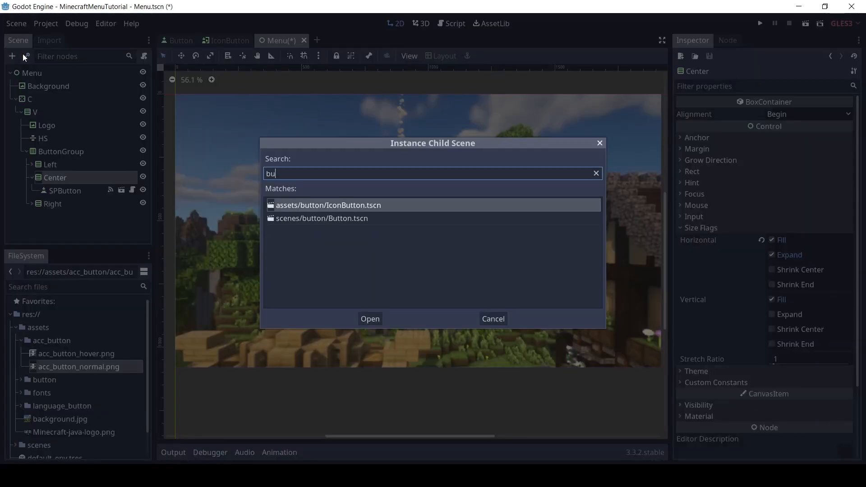
double_click(312, 218)
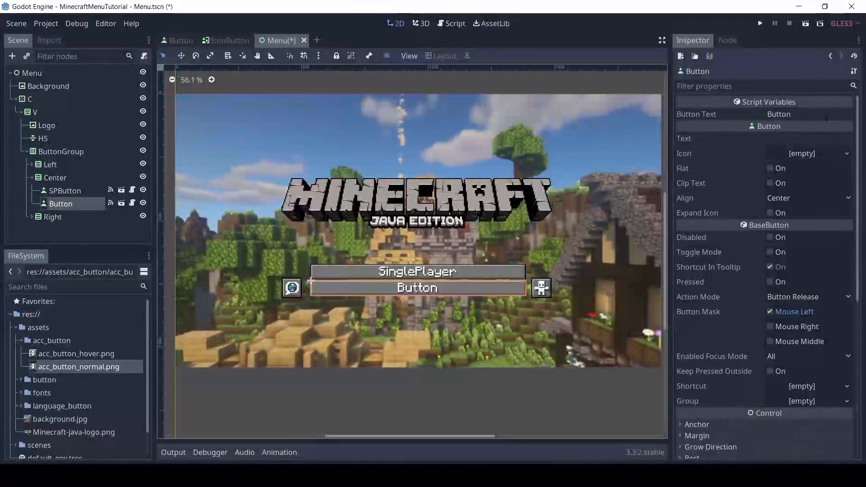
double_click(779, 114)
type("Multiplayer")
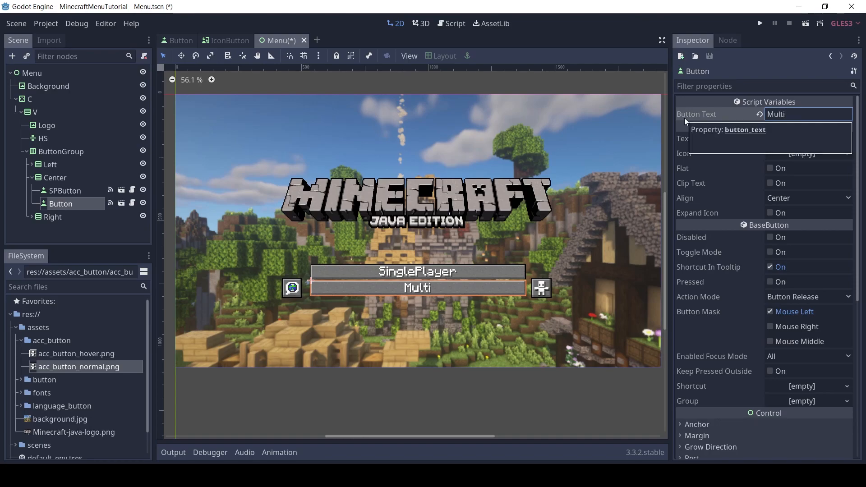
Set the Center container's Separation custom constant to 15
left_click(55, 179)
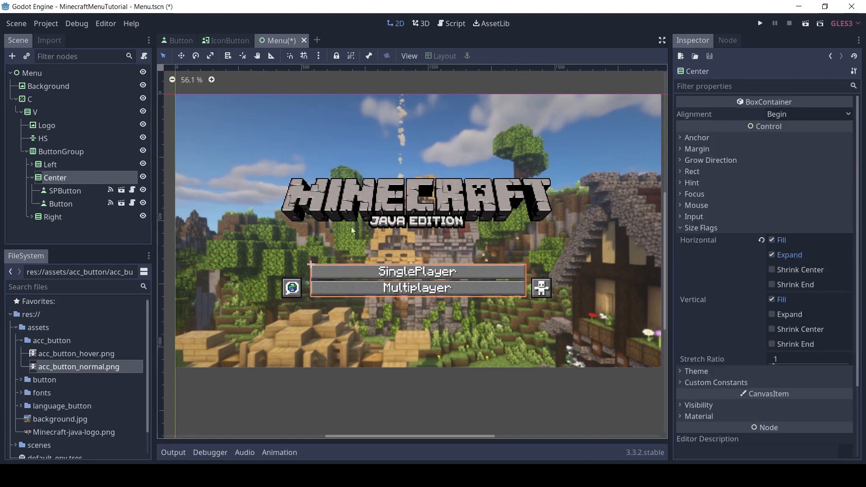
left_click(720, 384)
left_click(788, 394)
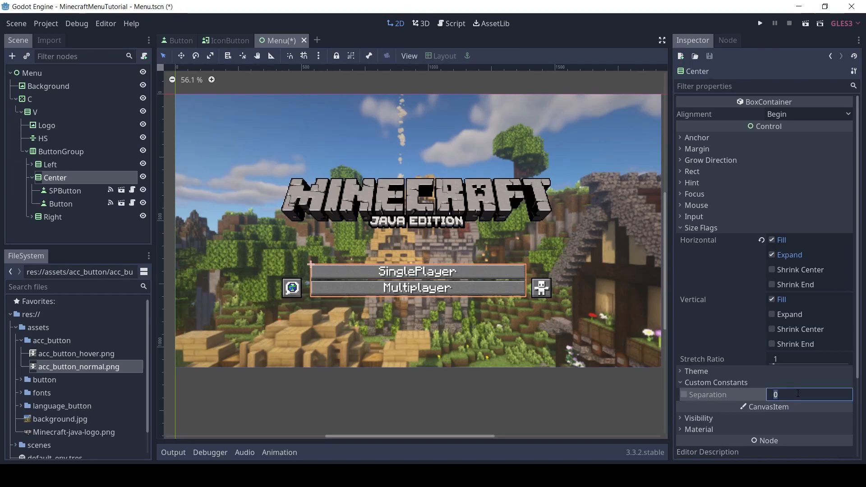
type("15")
key("Return")
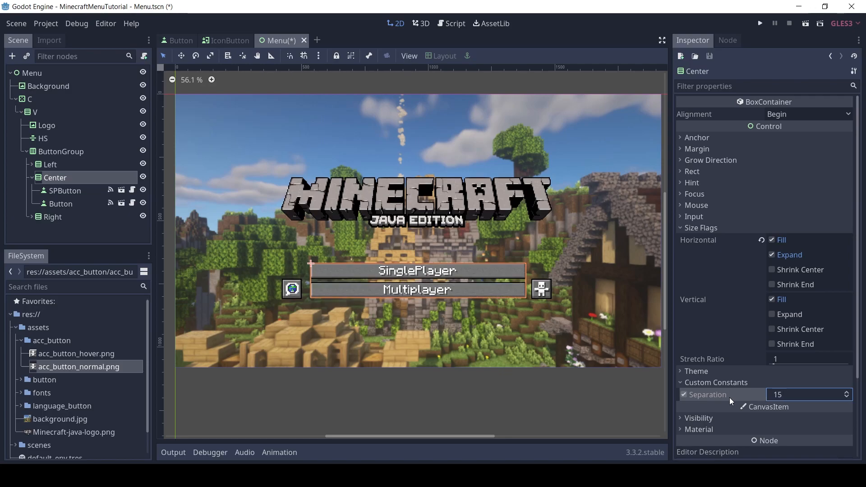
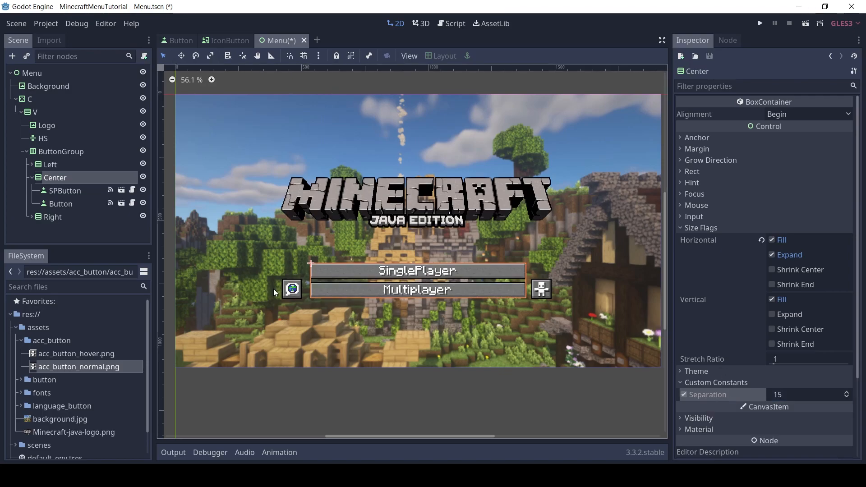
Add an HBoxContainer node as a child of the Center container
double_click(52, 180)
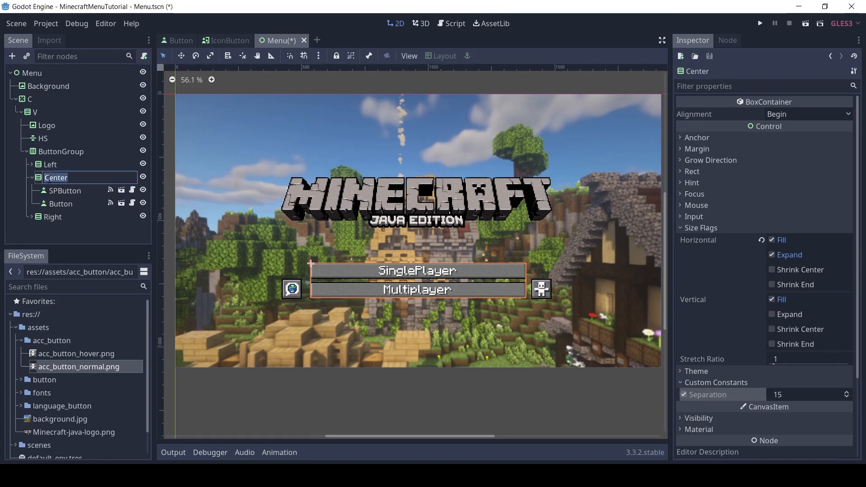
left_click(12, 57)
type("hbox")
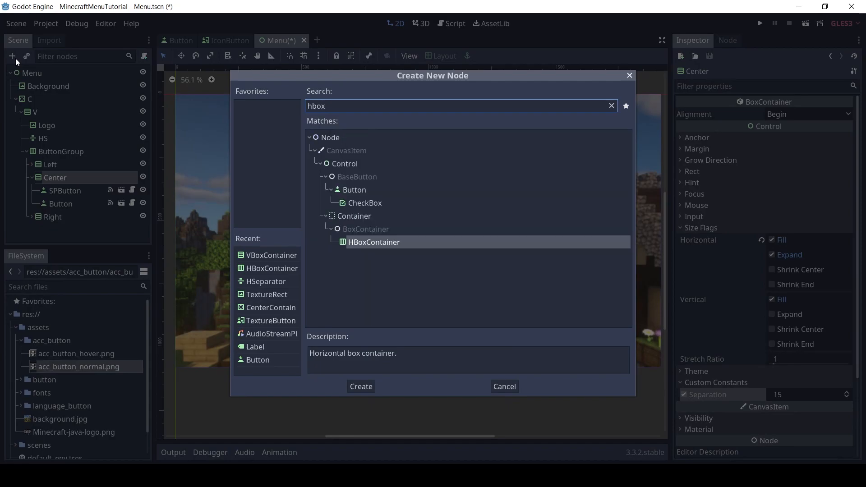
key("Return")
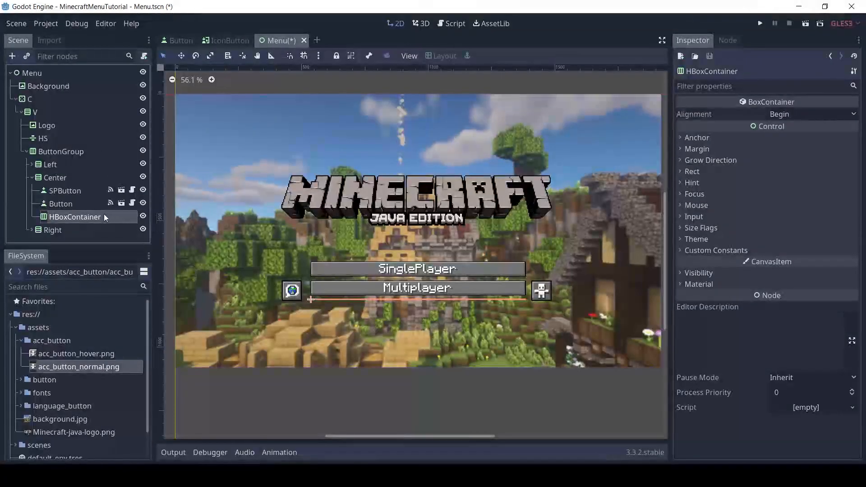
Instance scenes/button/Button.tscn inside the new HBoxContainer and set its Button Text to Mods
left_click(26, 55)
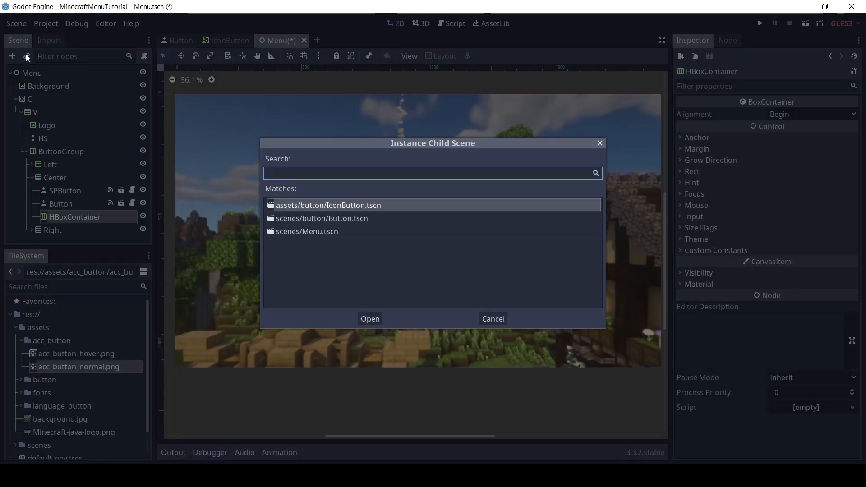
double_click(296, 217)
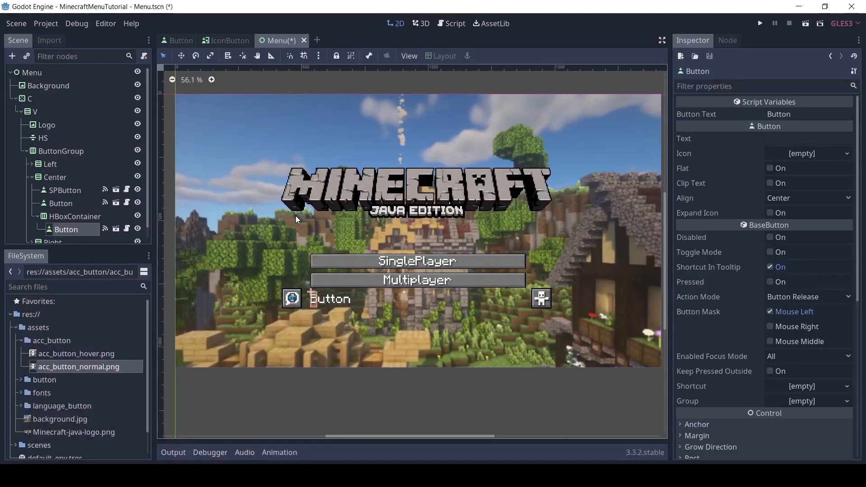
double_click(798, 111)
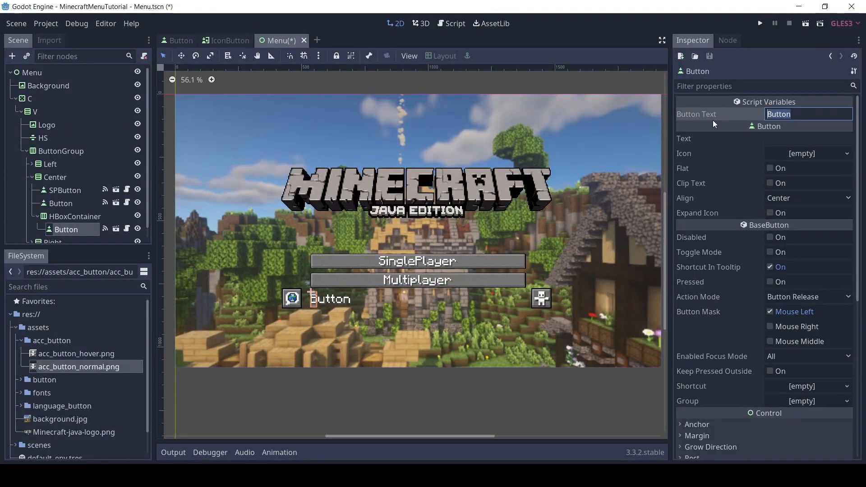
type("Mods")
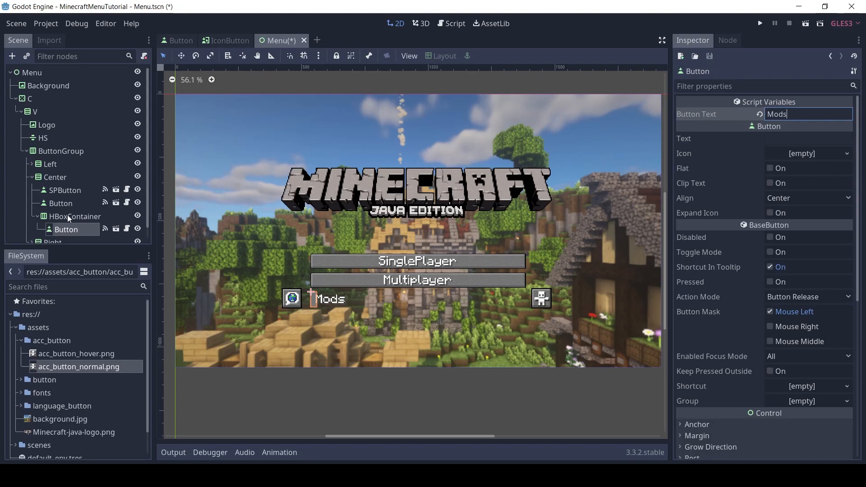
Enable the horizontal Expand size flag on both the HBoxContainer and the Mods button inside it
left_click(67, 216)
left_click(703, 228)
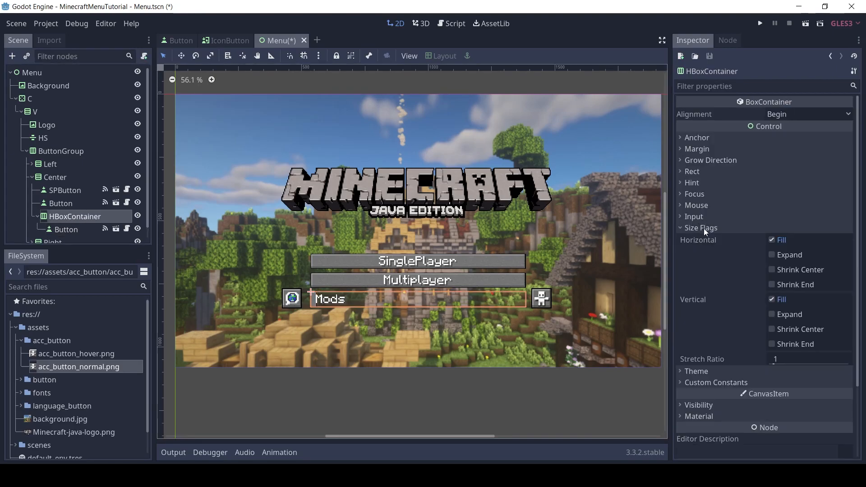
left_click(772, 254)
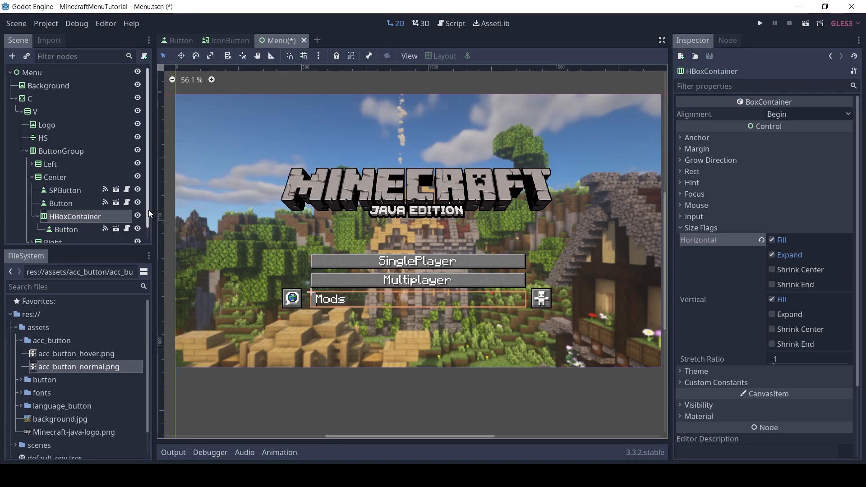
scroll(140, 234, "down", 1)
left_click(66, 218)
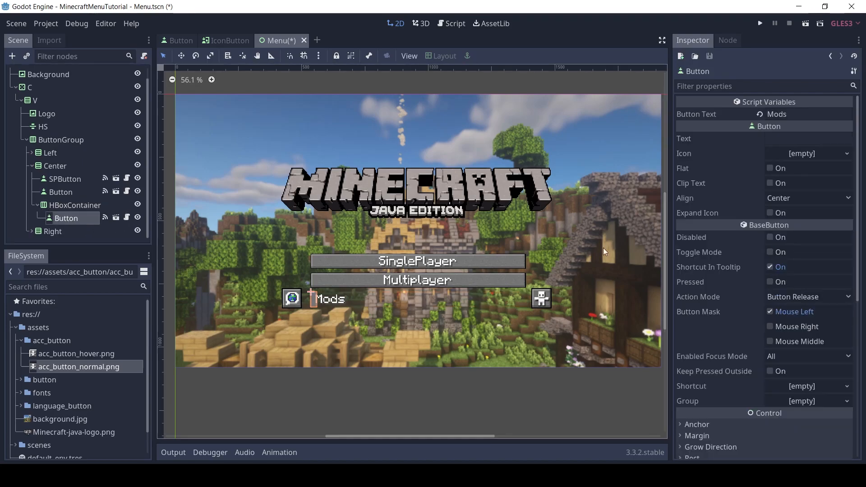
scroll(844, 223, "down", 5)
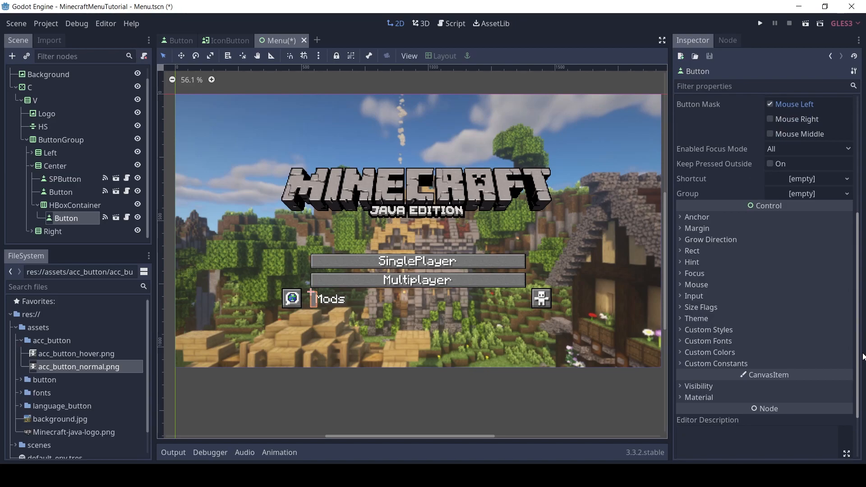
left_click(701, 308)
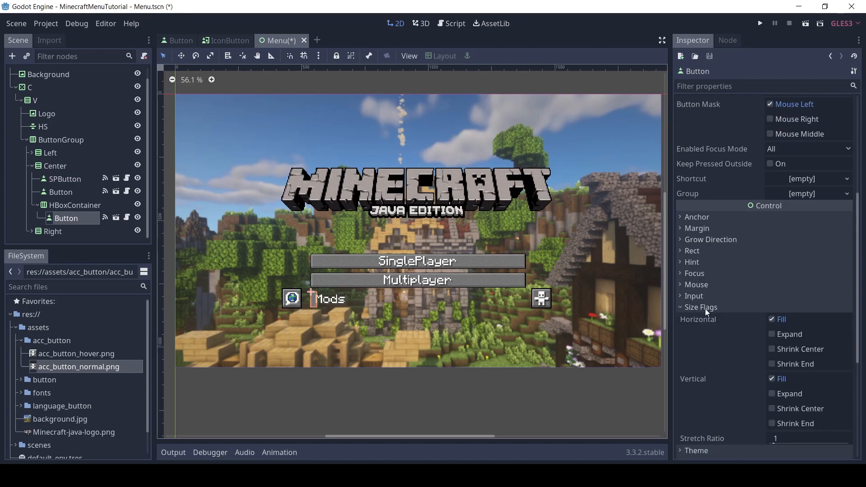
left_click(775, 335)
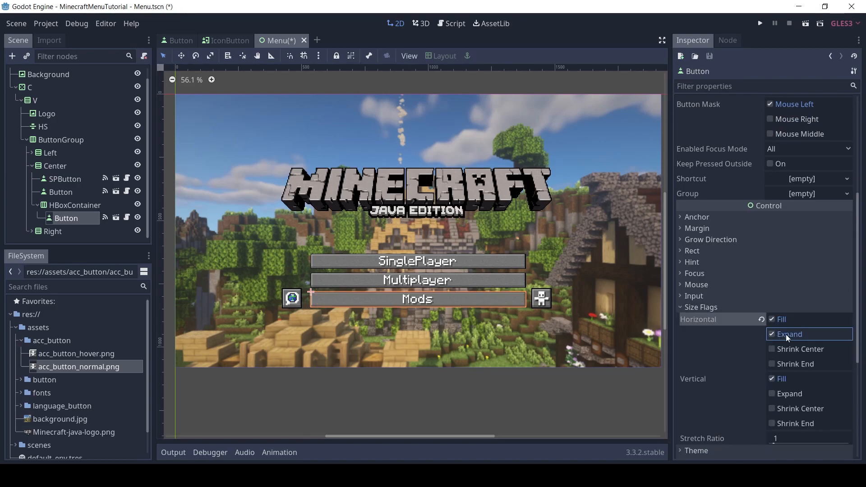
Instance a second scenes/button/Button.tscn inside the HBoxContainer and set its Button Text to Realms
left_click(82, 206)
left_click(26, 56)
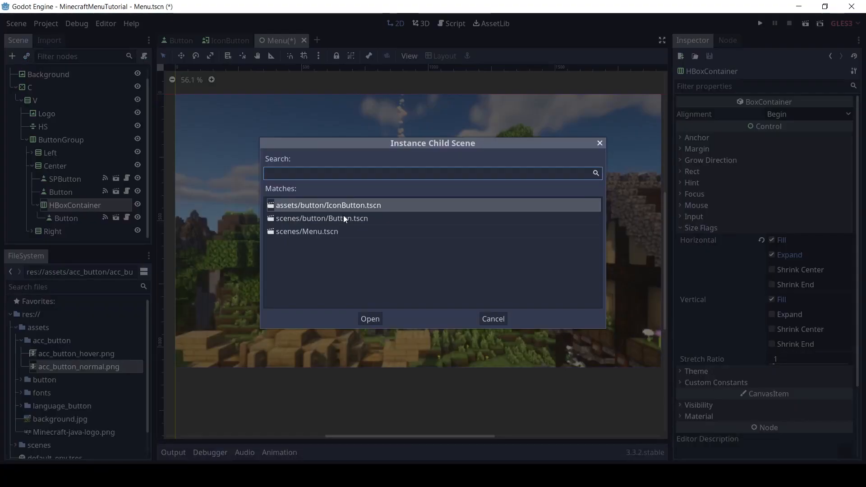
double_click(345, 218)
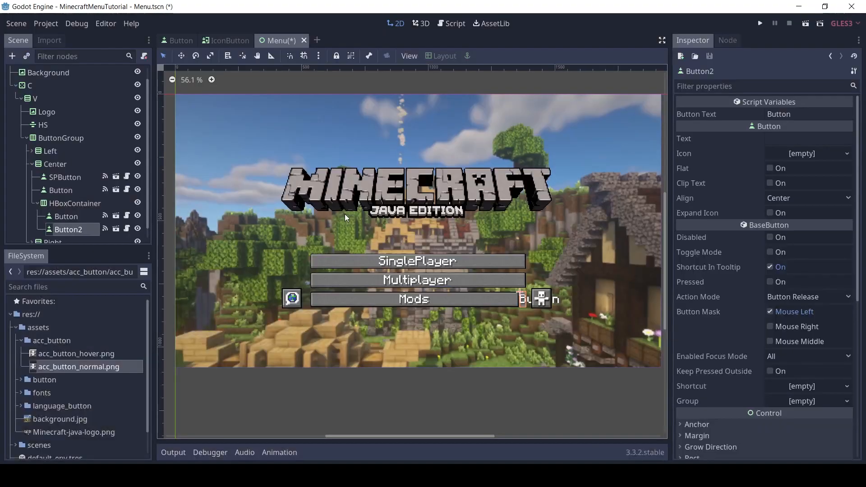
double_click(807, 114)
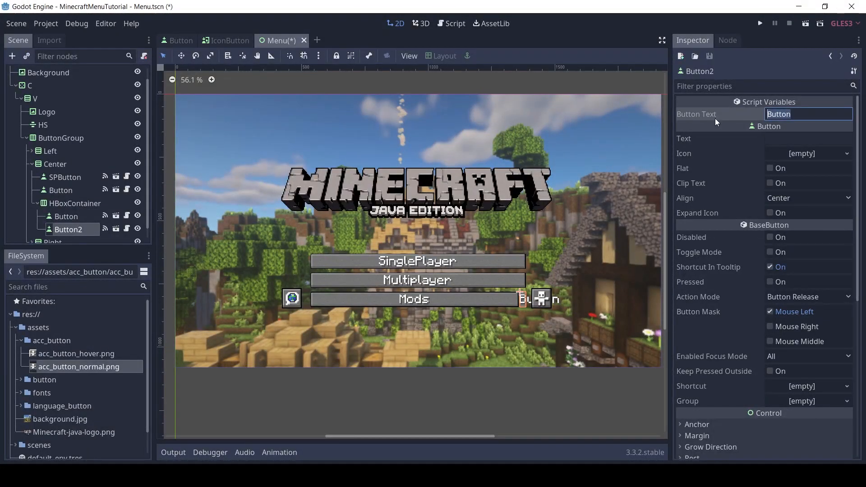
type("Realms")
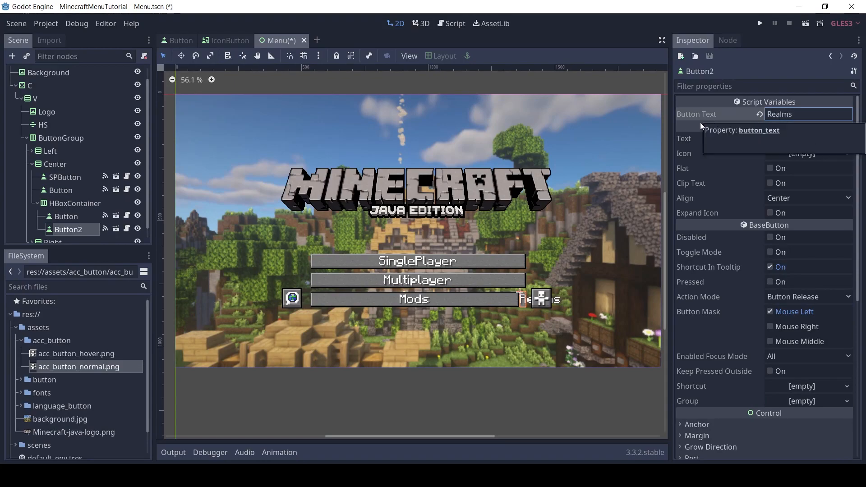
Enable the horizontal Expand size flag on the Realms button
scroll(860, 330, "down", 2)
scroll(860, 330, "down", 5)
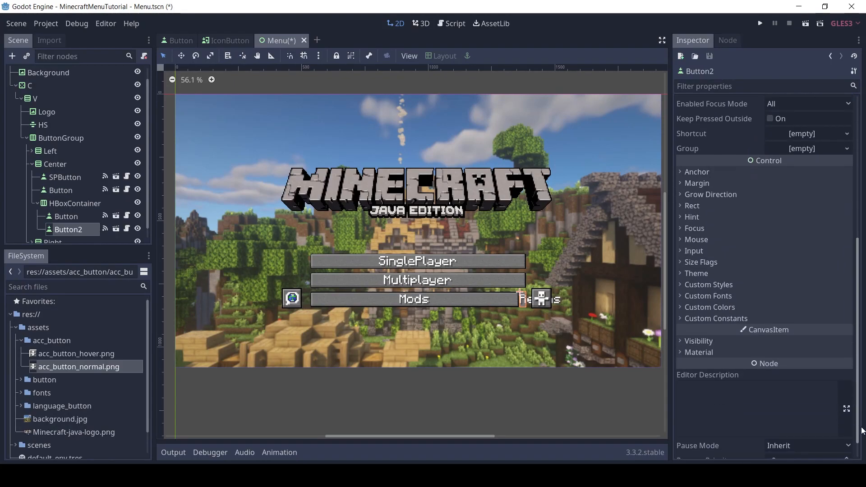
left_click(706, 264)
left_click(774, 294)
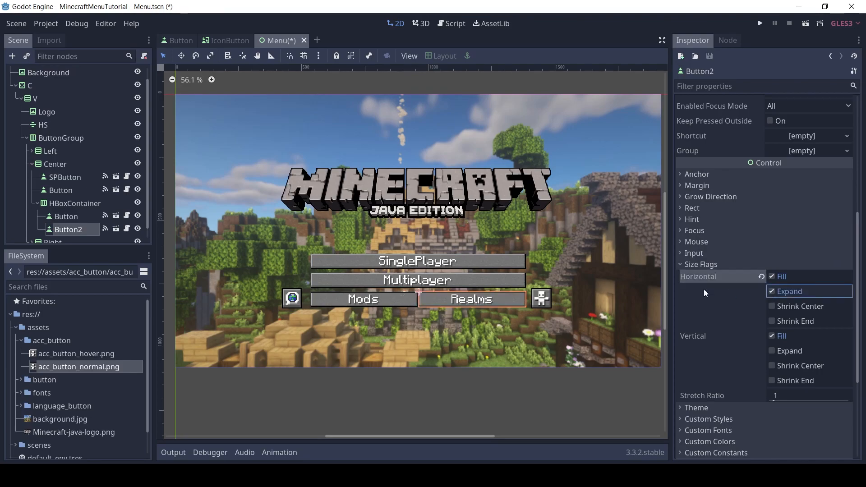
Set the HBoxContainer's Separation custom constant to 16
left_click(66, 205)
left_click(749, 383)
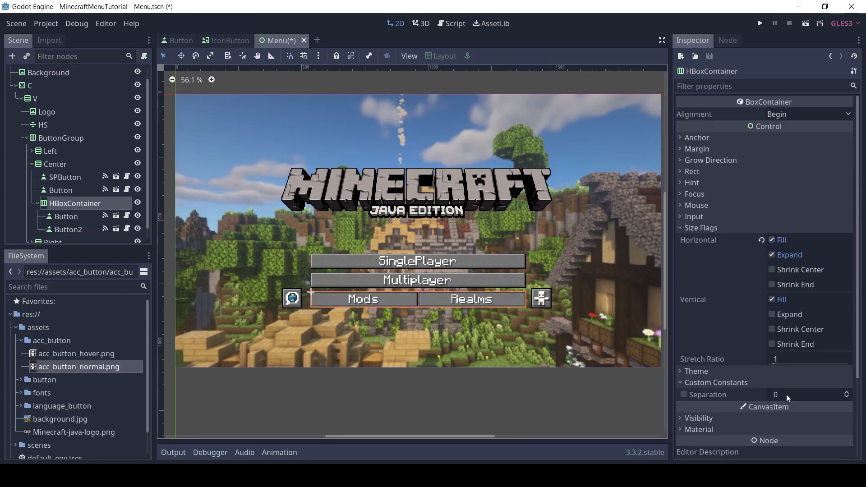
left_click(787, 395)
type("16")
key("Return")
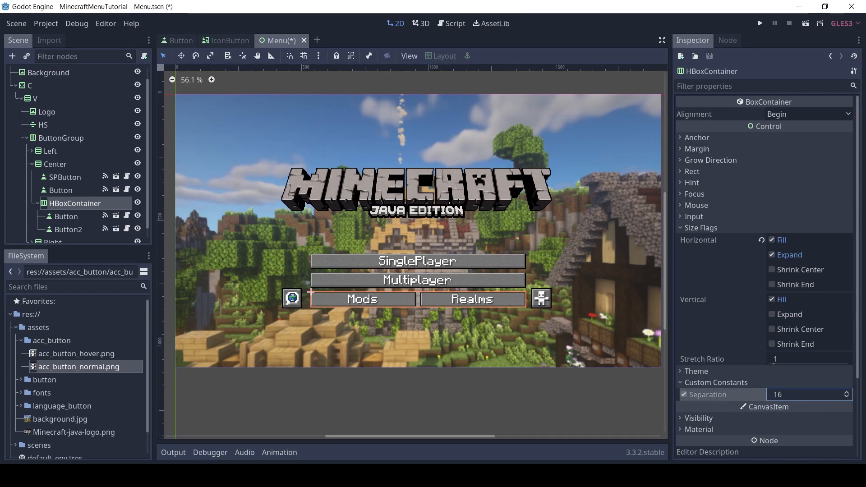
Rename the Mods button node as ModButton and the Realms button node as RealmButton
double_click(84, 217)
type("ModButton")
key("Return")
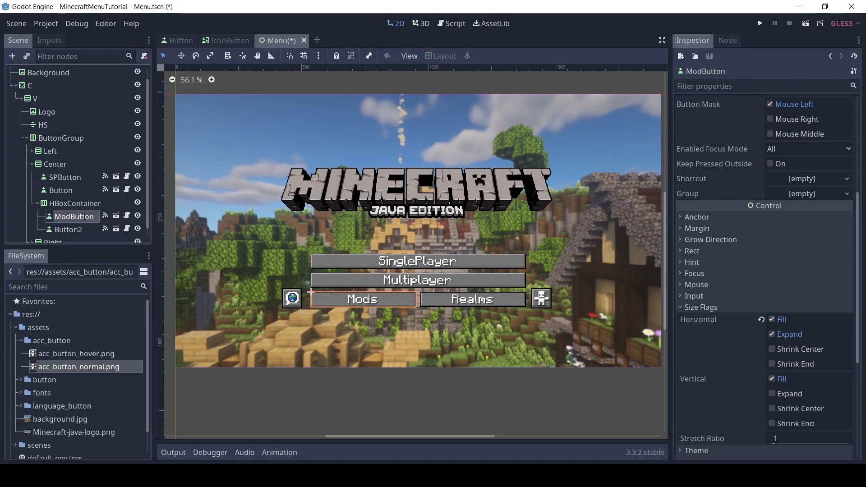
double_click(84, 228)
type("Re")
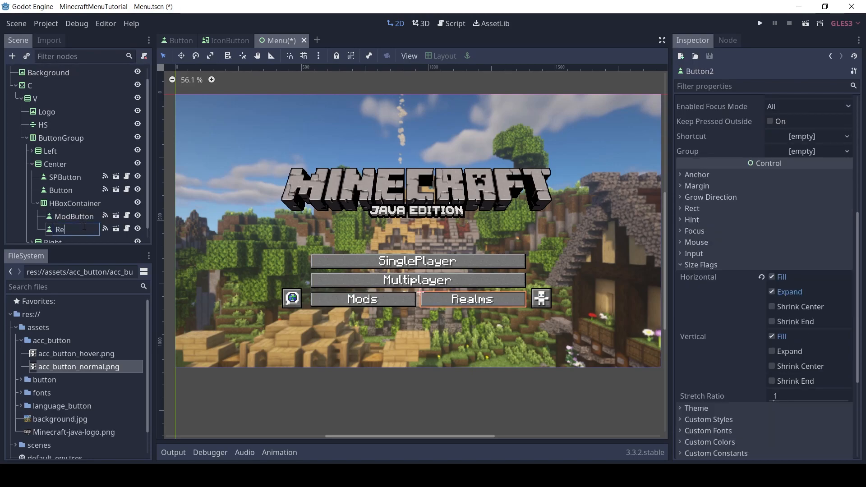
type("almButton")
key("Return")
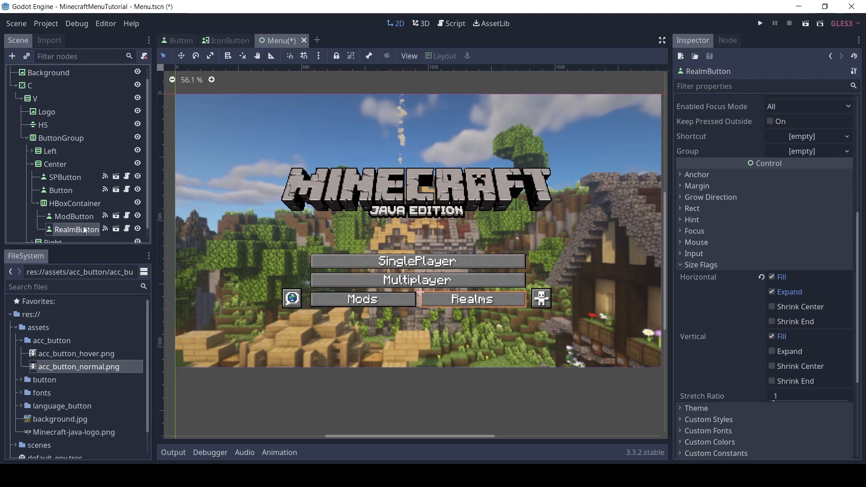
Rename the HBoxContainer holding the Mods and Realms buttons as ButtonLine
double_click(90, 203)
type("ButtonLine")
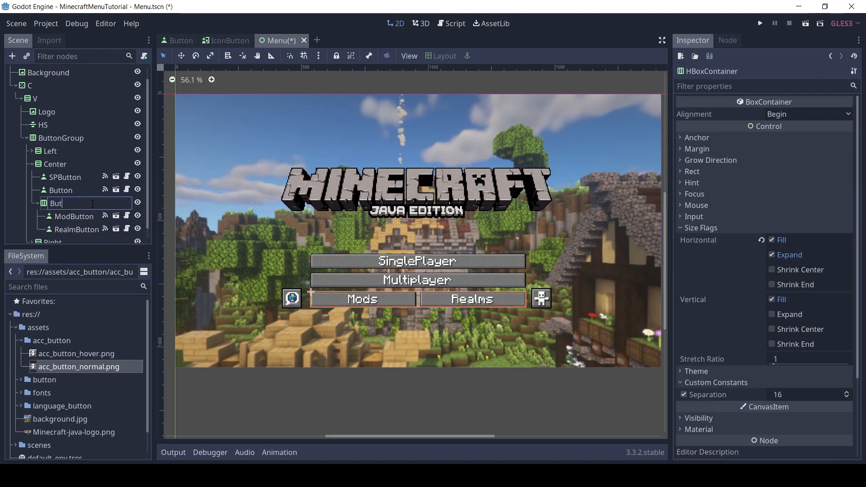
key("Return")
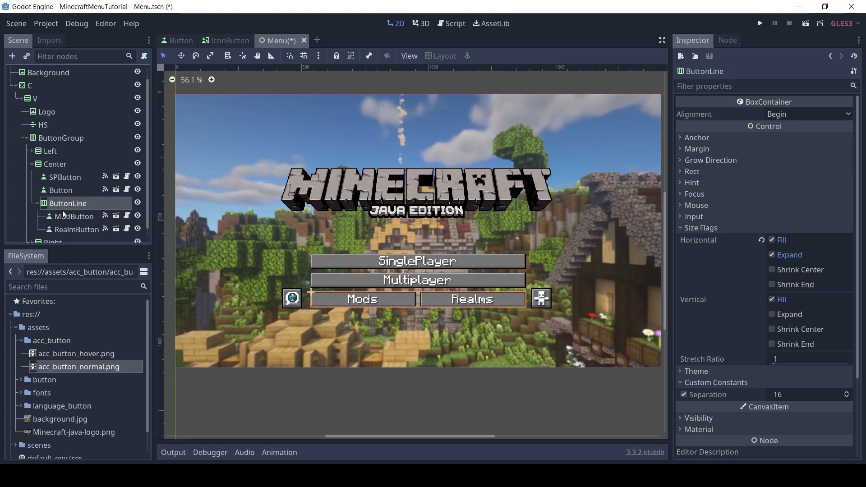
Collapse the ButtonLine container and duplicate it within the Center container
left_click(36, 205)
right_click(64, 216)
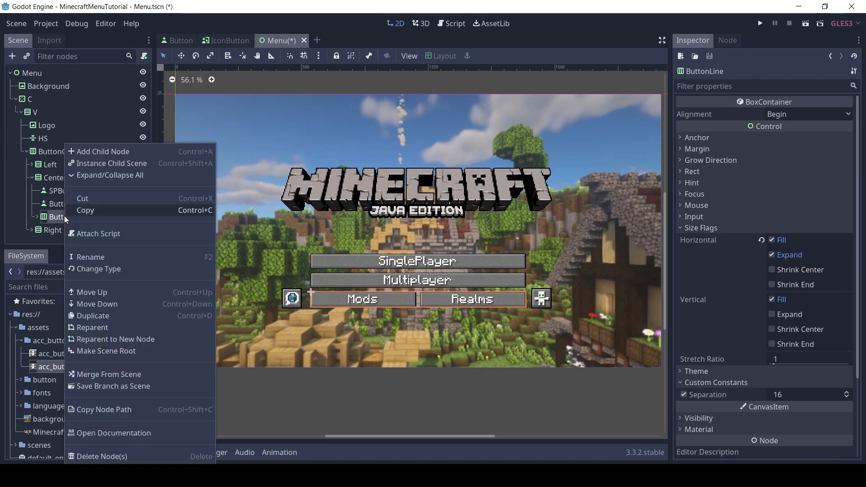
left_click(102, 315)
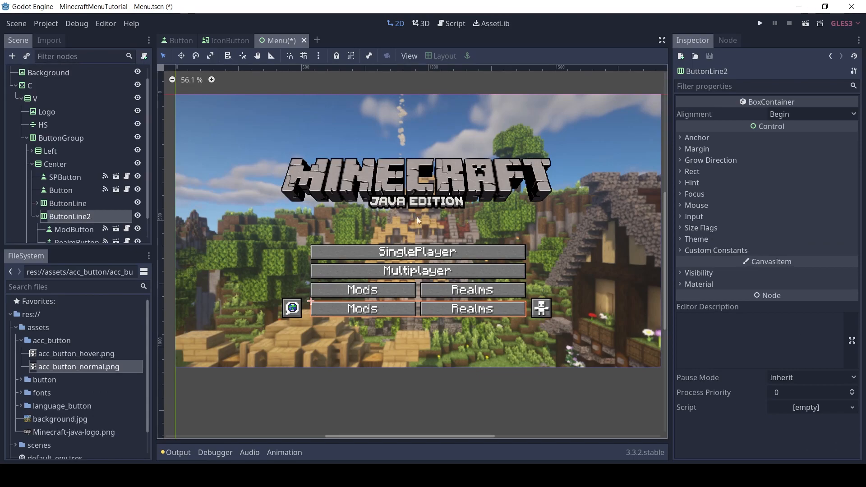
Set the Button Text of the duplicated row's ModButton to Options and rename that node as OptionsButton
left_click(75, 229)
left_click_drag(787, 114, 704, 121)
type("OPtions")
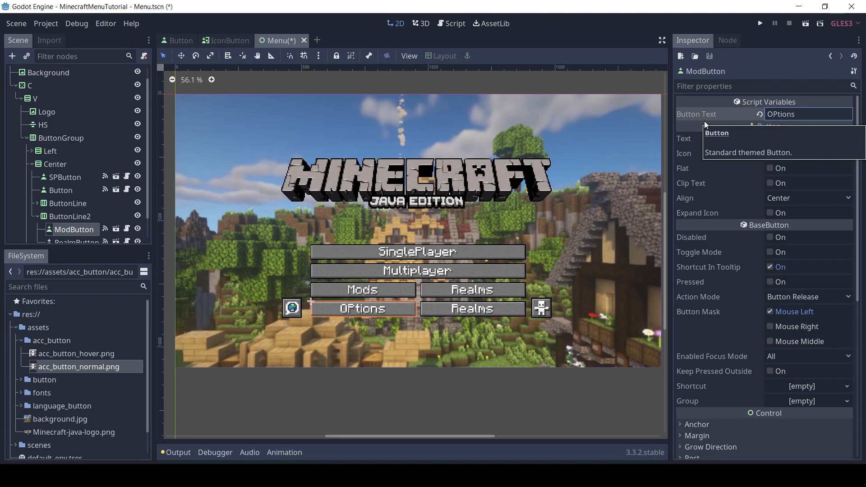
key("Right")
key("shift+Right")
type("p")
key("ctrl+a")
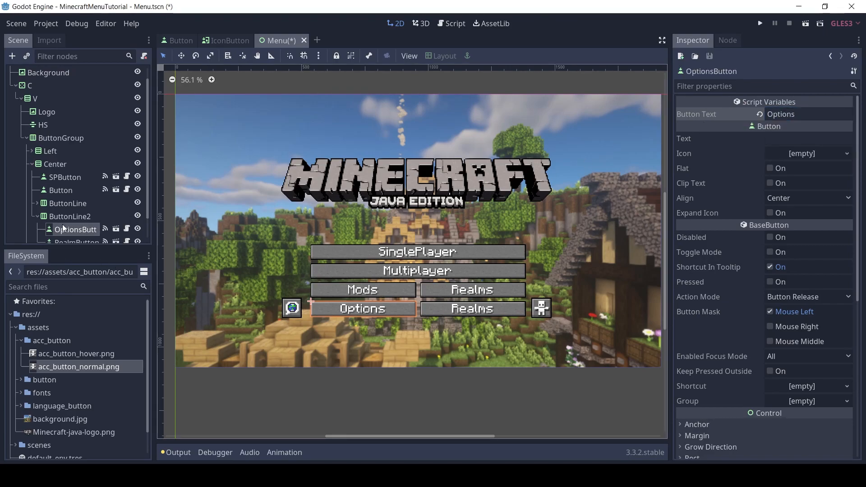
Widen the scene tree area and rename the duplicated row's RealmButton as QuitButton
left_click_drag(145, 216, 177, 224)
left_click(88, 219)
left_click(70, 219)
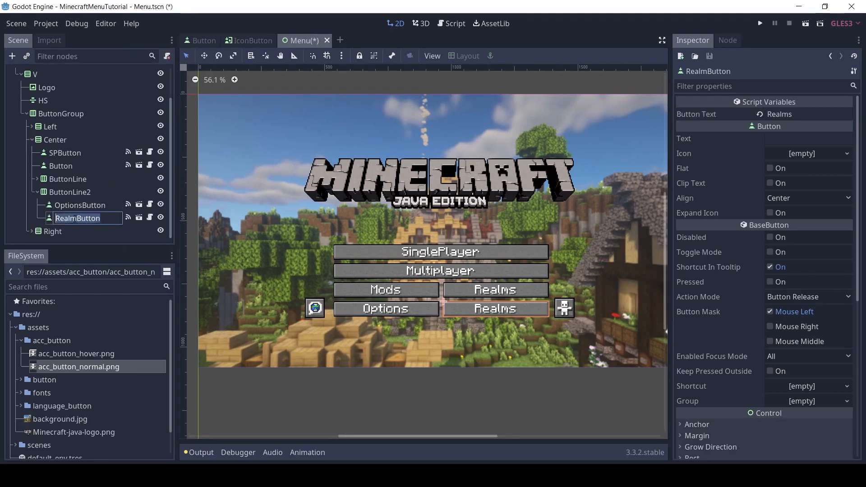
left_click_drag(78, 218, 50, 220)
type("Qui")
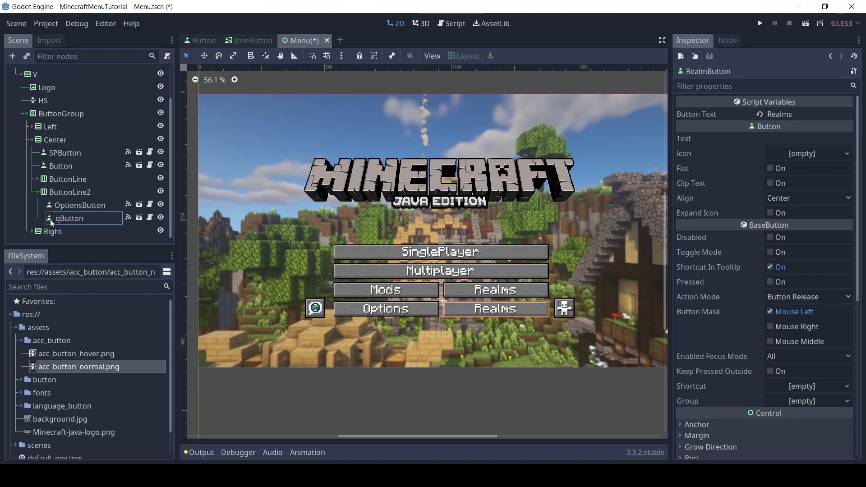
type("t")
key("Return")
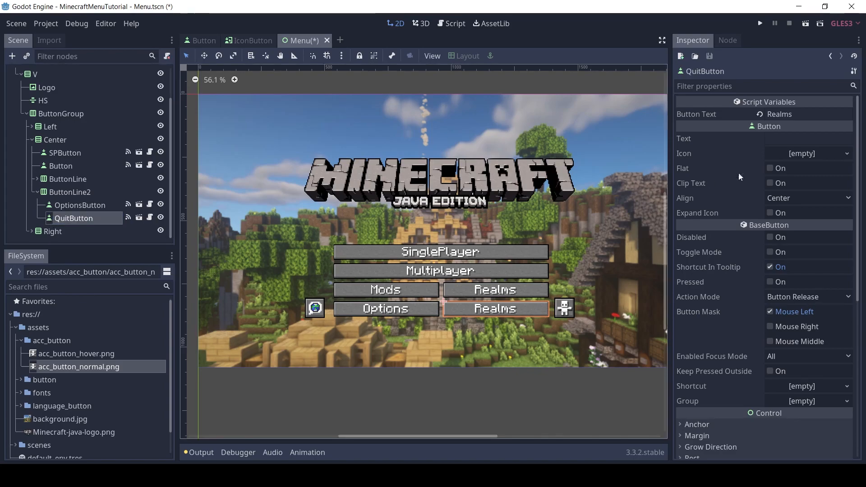
Set the QuitButton's Button Text to Quit and collapse its parent row in the scene tree
left_click(822, 112)
key("ctrl+a")
type("Quit")
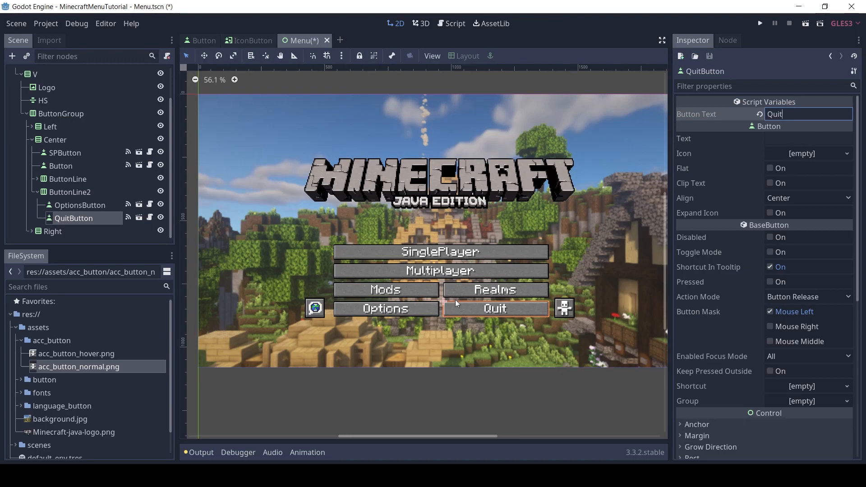
left_click(67, 193)
left_click(37, 192)
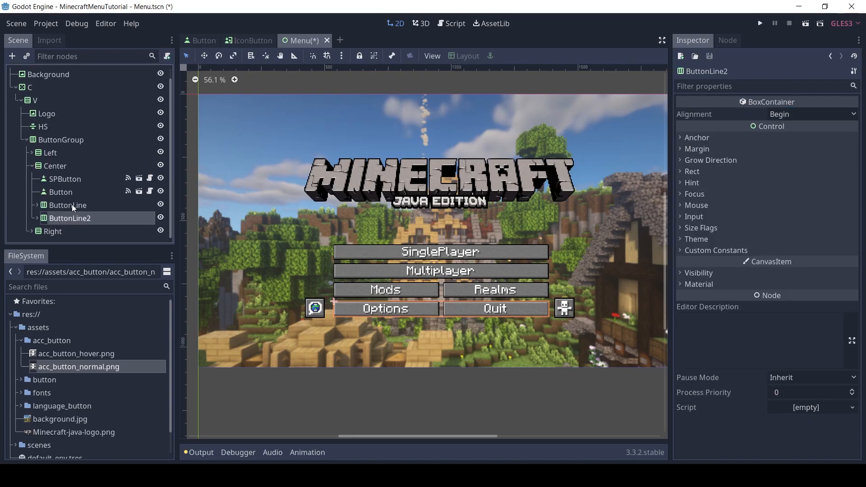
Add an HSeparator node to the Center container and place it between ButtonLine and ButtonLine2
left_click(55, 141)
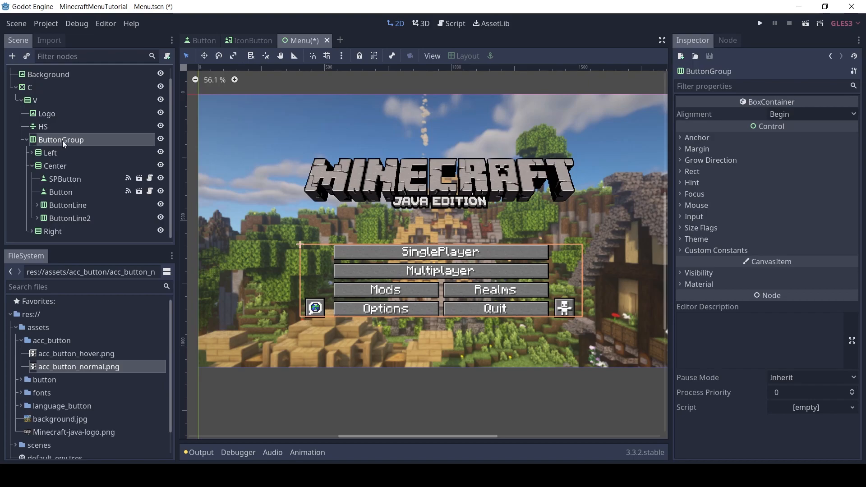
left_click(48, 166)
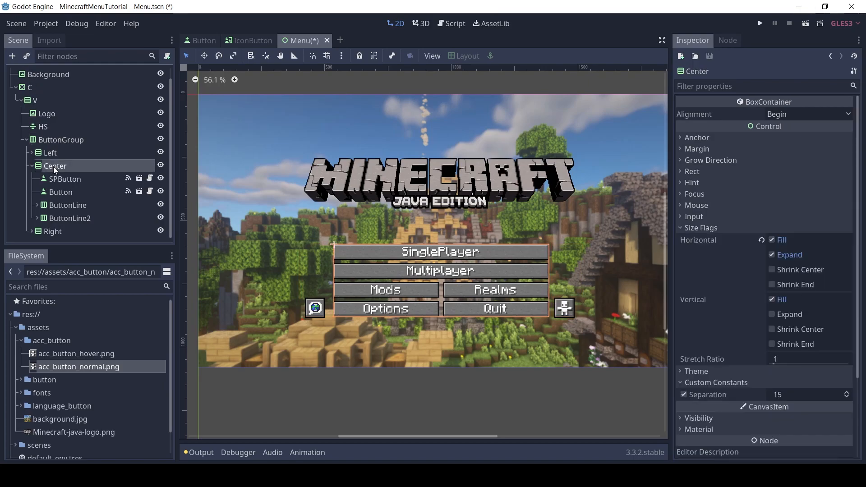
left_click(13, 56)
type("hseparator")
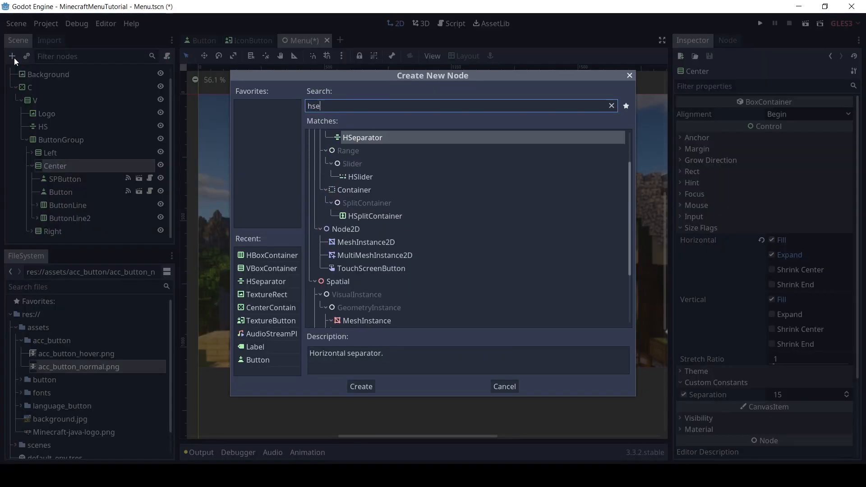
key("Return")
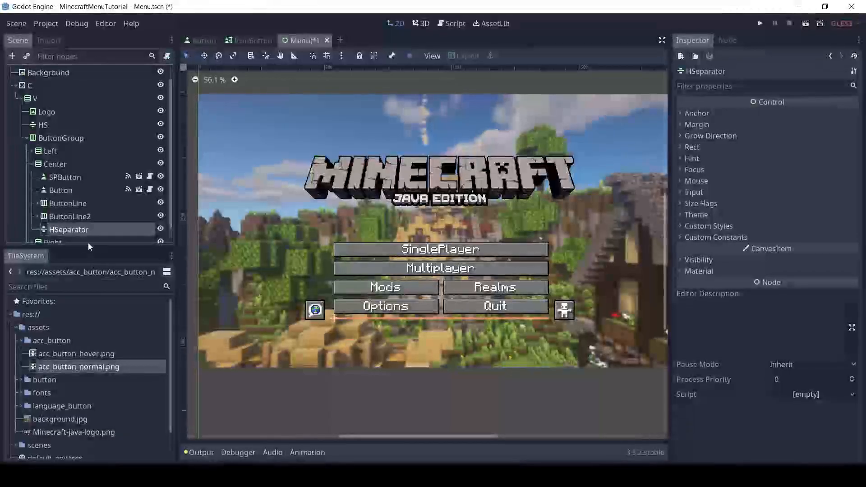
left_click_drag(53, 229, 61, 206)
left_click(61, 205)
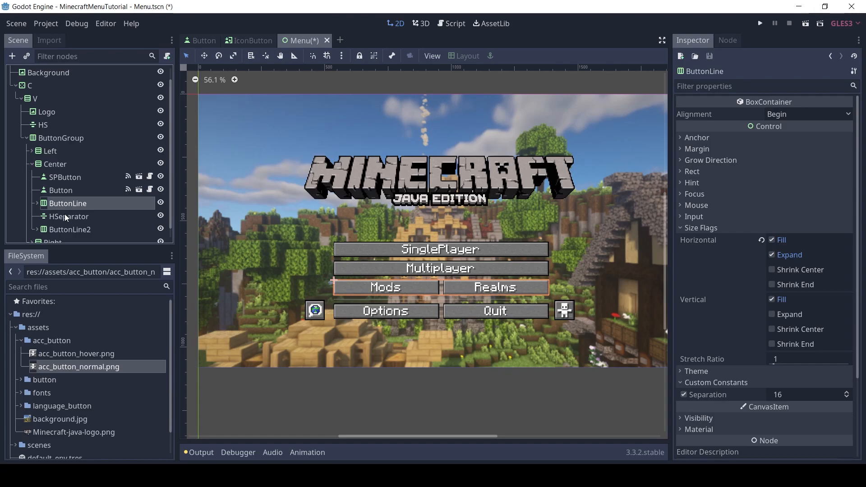
Override the HSeparator's custom Separator style with a new StyleBoxEmpty
left_click(64, 215)
left_click(67, 229)
left_click(77, 217)
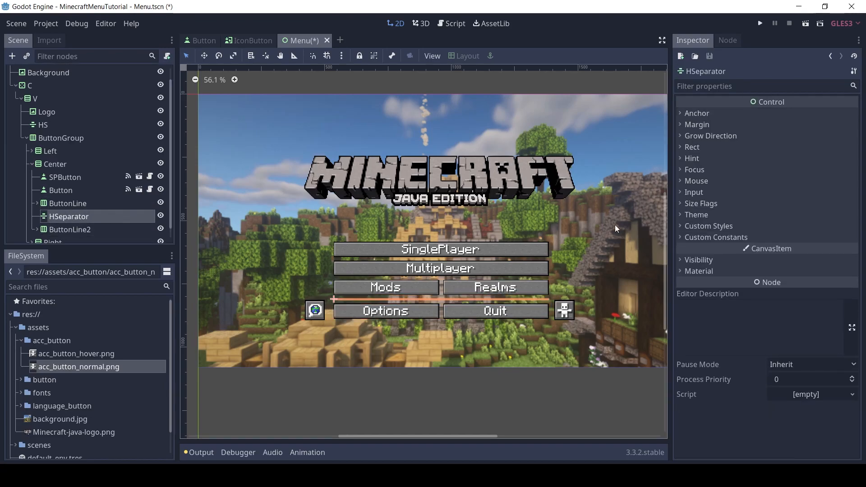
left_click(709, 226)
left_click(839, 239)
left_click(853, 253)
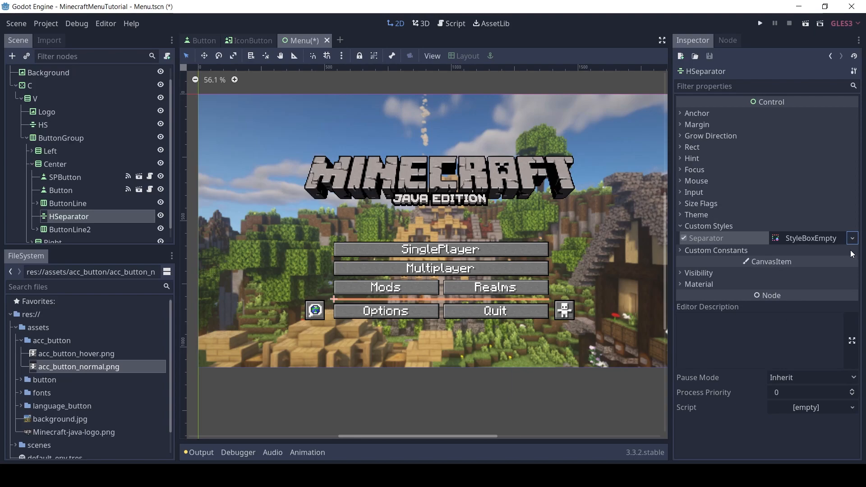
left_click(717, 228)
Set the LanguageButton's minimum height to 65 in its Rect properties
left_click(71, 177)
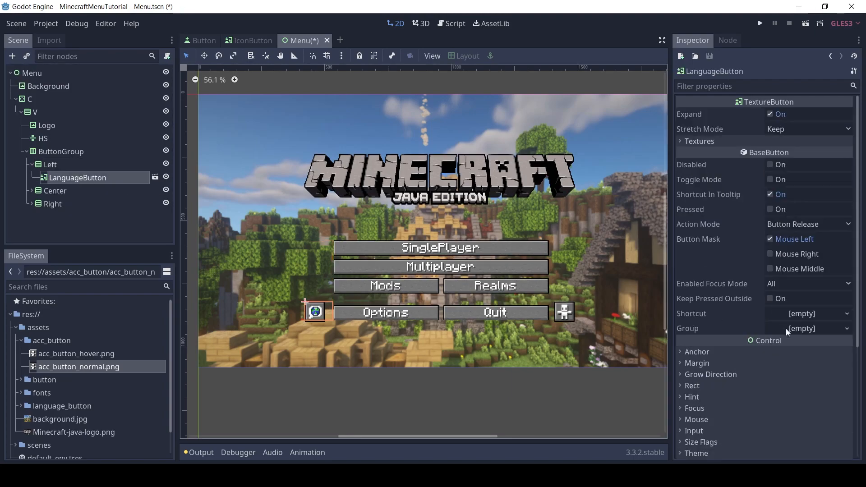
left_click(692, 385)
left_click_drag(859, 281, 860, 329)
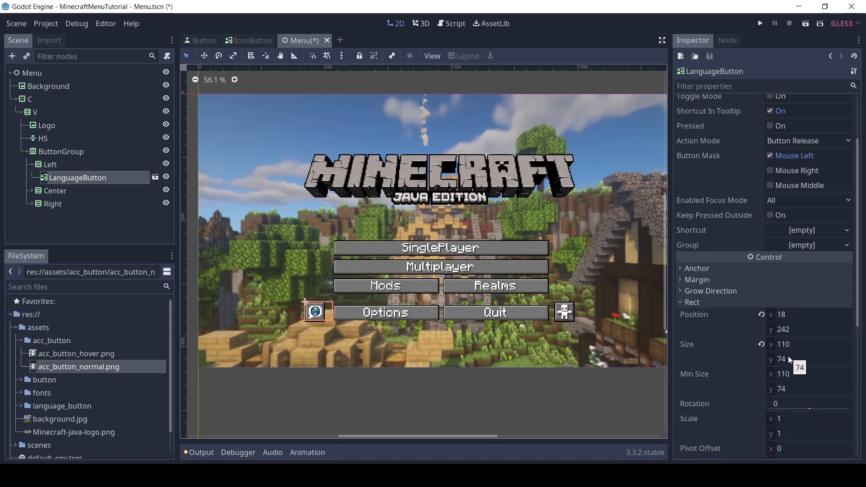
left_click(792, 388)
type("70")
key("Return")
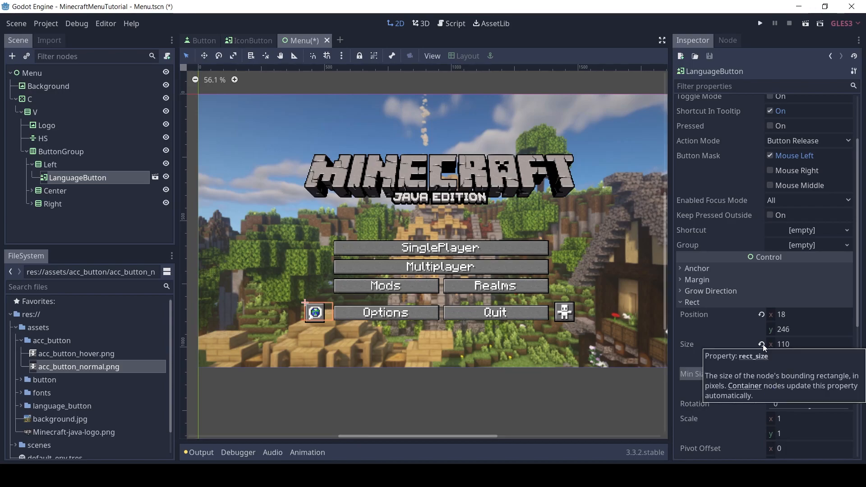
type("65")
key("Return")
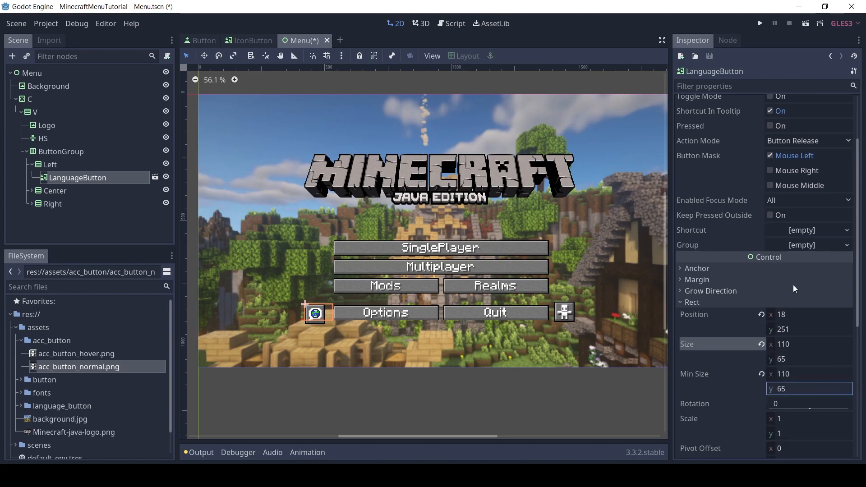
Set the LanguageButton's Stretch Mode to Keep Aspect and save the Menu scene
scroll(814, 133, "up", 4)
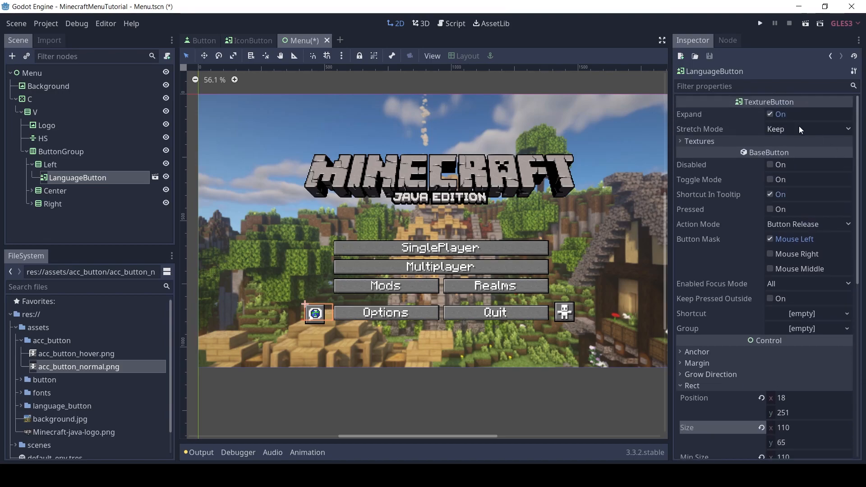
left_click(799, 129)
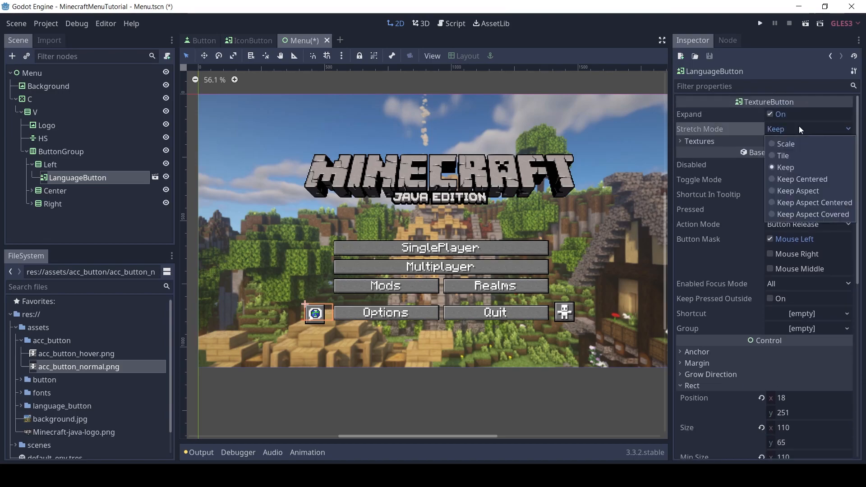
left_click(808, 187)
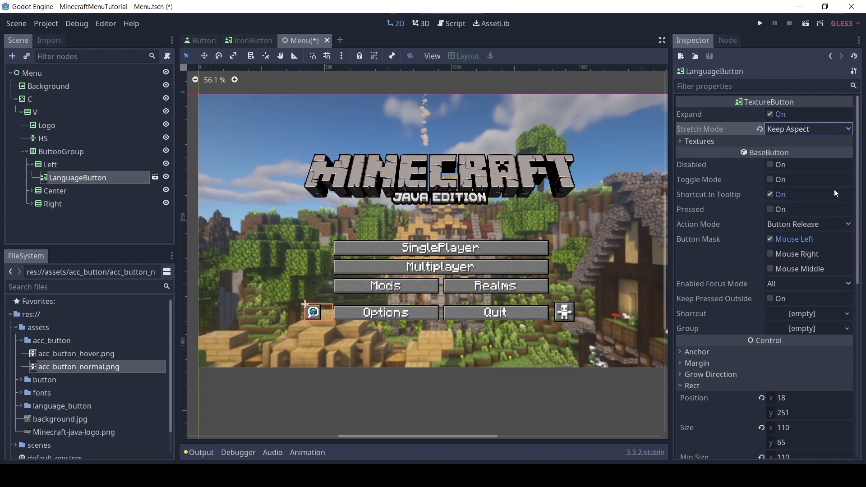
left_click_drag(852, 185, 850, 272)
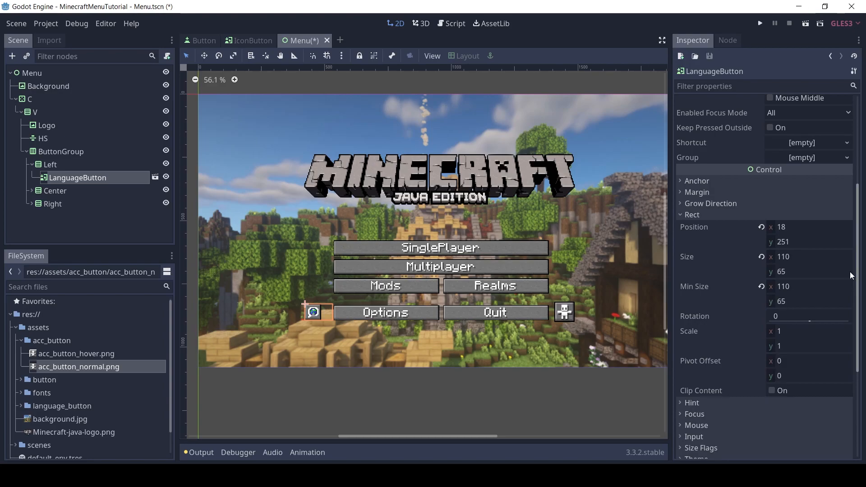
key("ctrl+s")
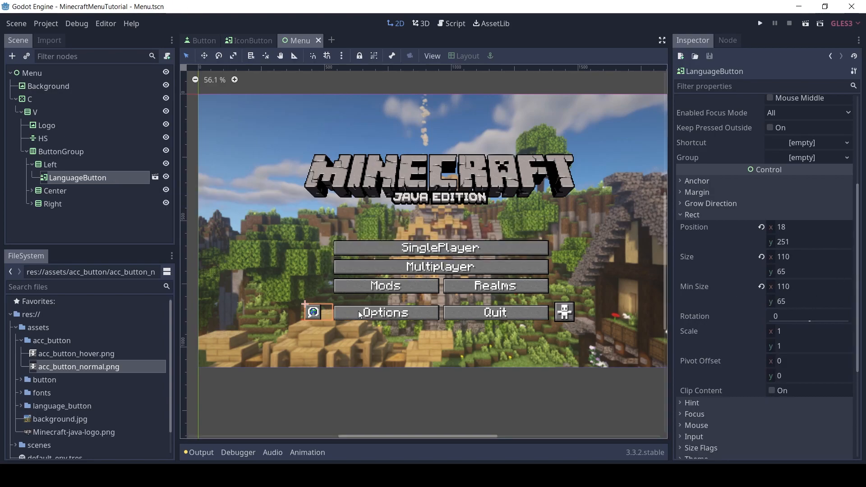
Open the IconButton scene and set its root node's minimum height to 65
left_click(155, 177)
double_click(55, 73)
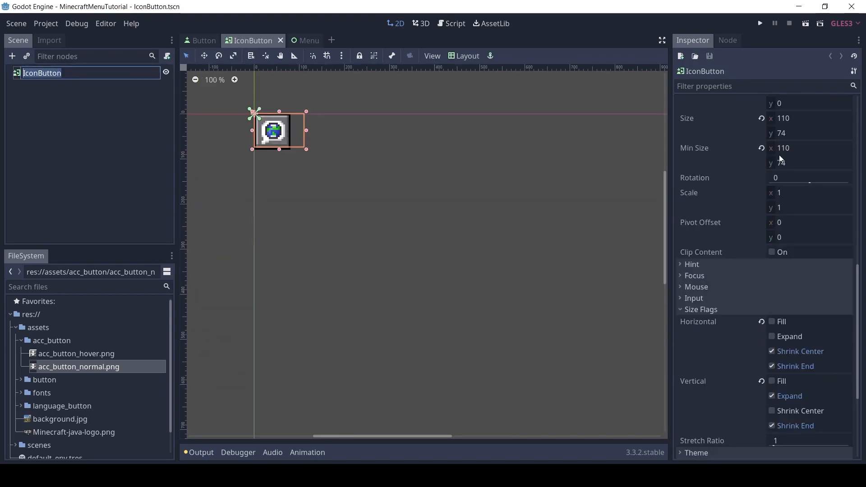
left_click(800, 162)
type("65")
key("Return")
Set the IconButton's Stretch Mode to Keep Aspect and save the IconButton scene
left_click_drag(860, 294, 860, 123)
left_click(810, 129)
left_click(812, 191)
key("ctrl+s")
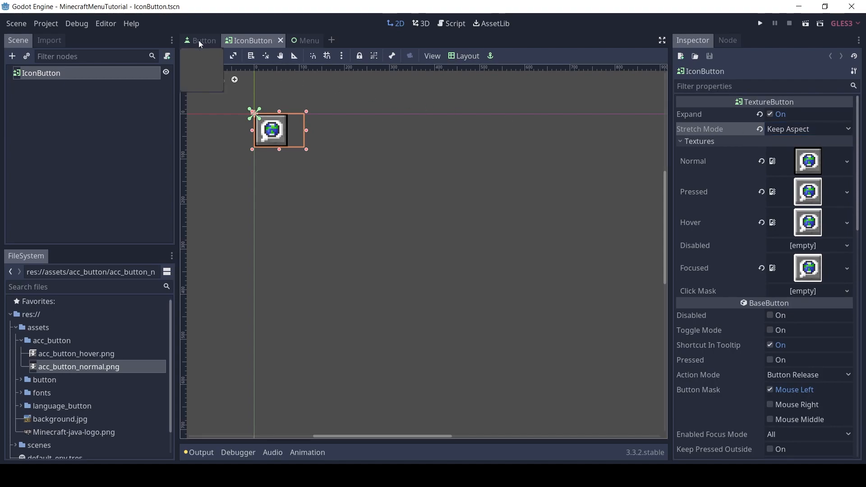
Return to the Menu scene and check the AccButton's stretch mode, size and minimum size against the LanguageButton
left_click(310, 41)
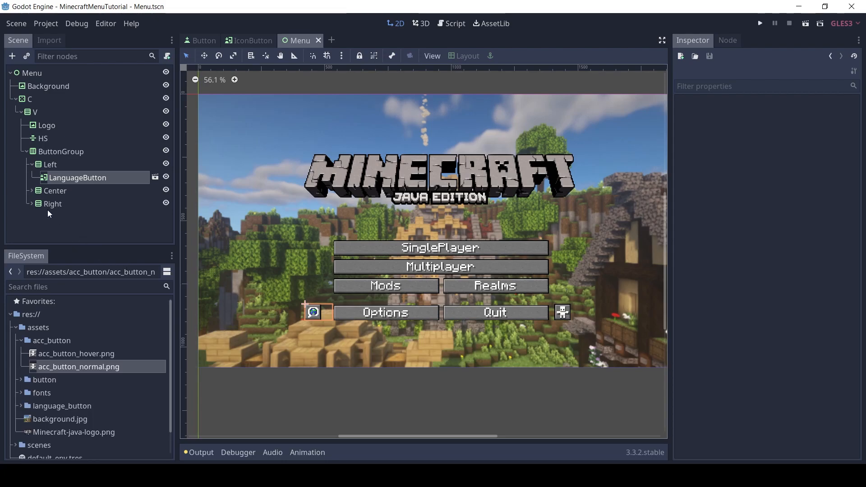
left_click(78, 178)
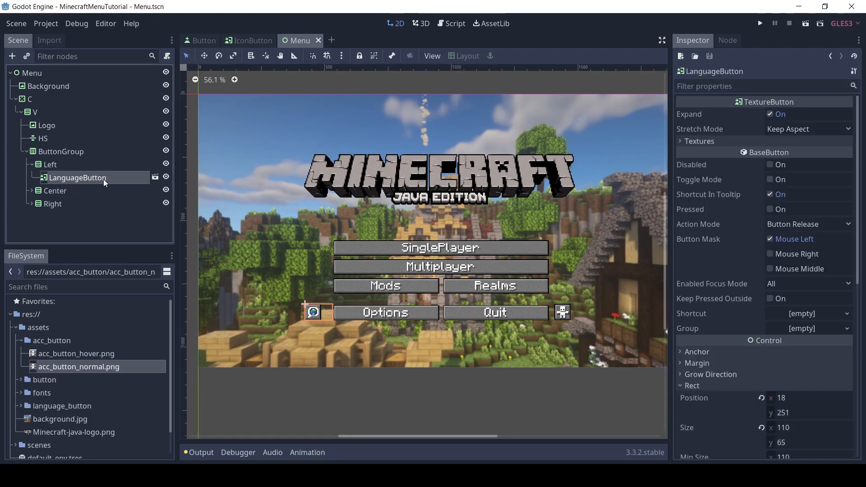
left_click(80, 202)
left_click(30, 203)
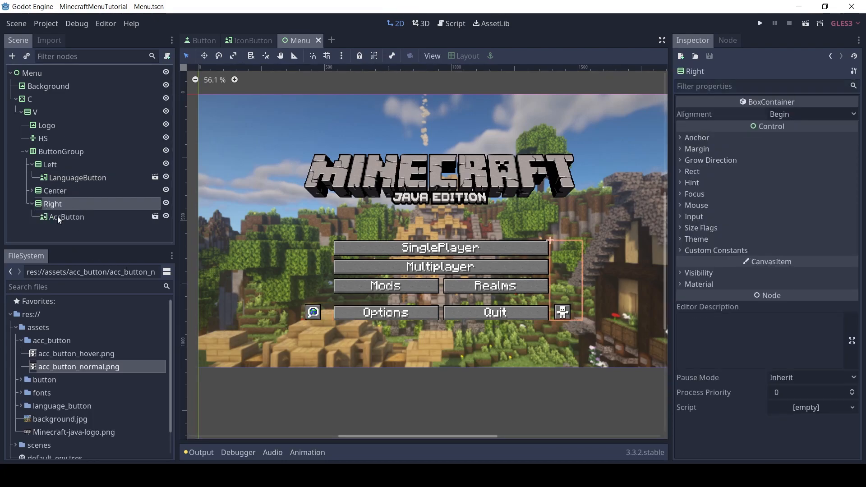
left_click(58, 216)
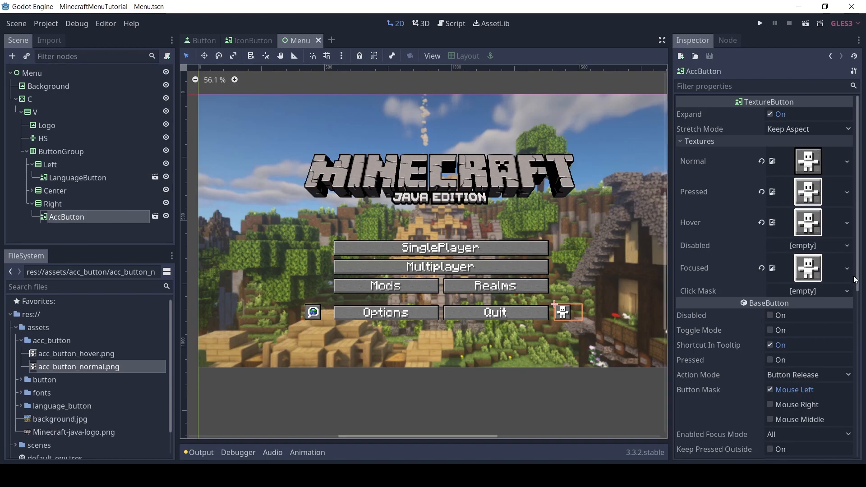
scroll(856, 284, "down", 5)
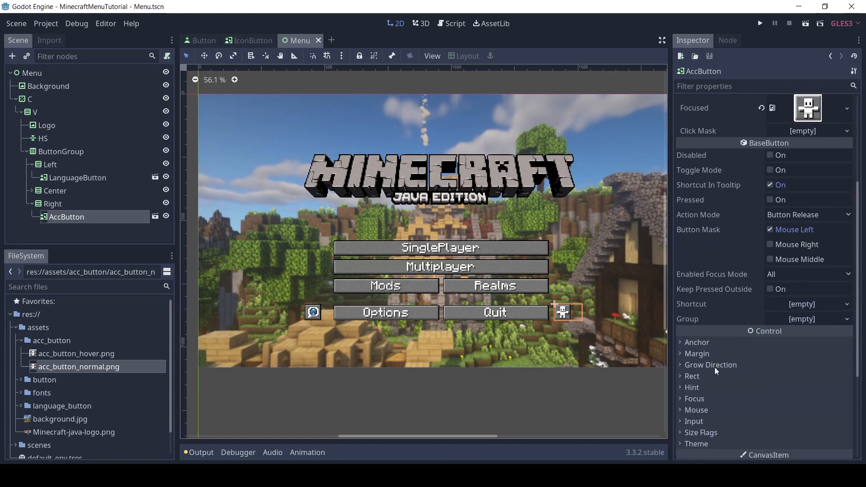
left_click(706, 376)
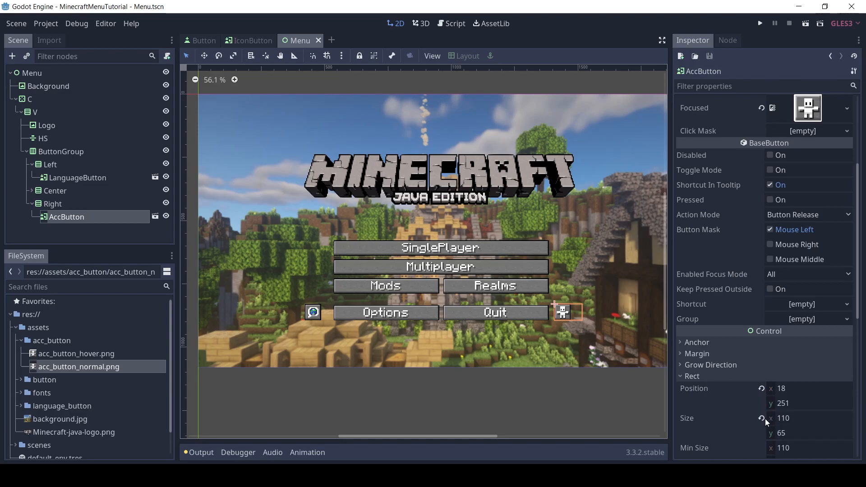
scroll(857, 316, "down", 2)
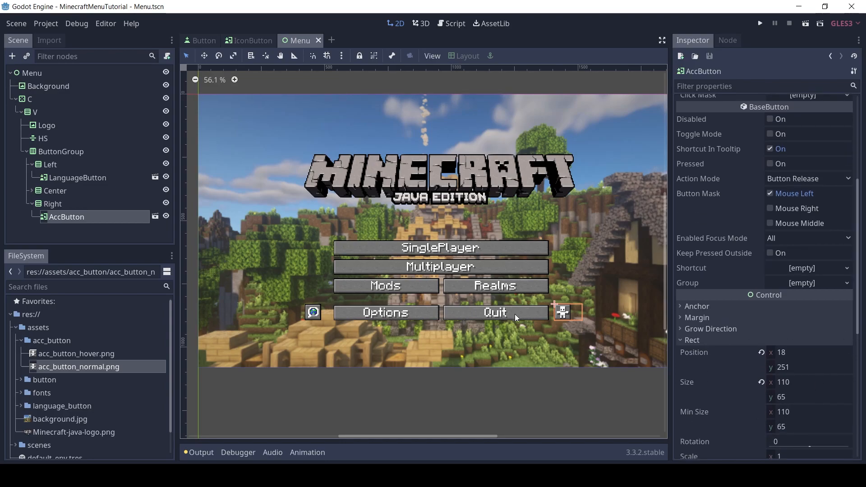
left_click(501, 331)
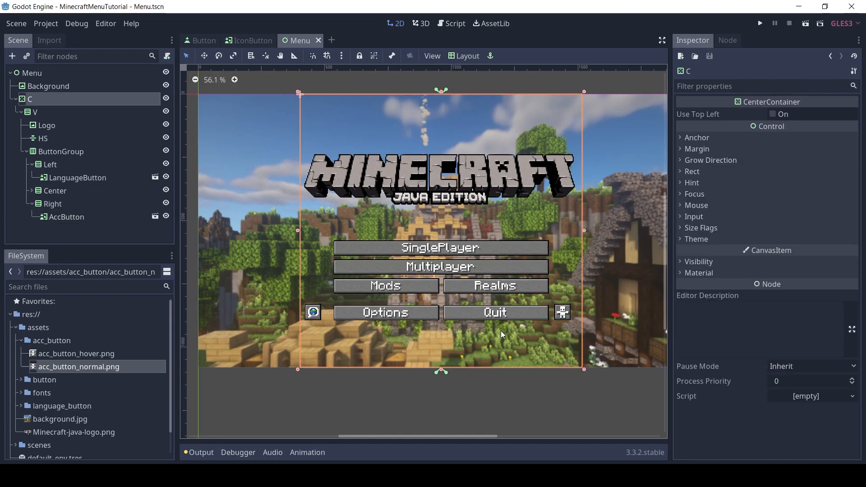
Try toggling the horizontal Shrink Center size flag of the LanguageButton
left_click(313, 319)
left_click_drag(858, 274, 856, 426)
left_click(701, 315)
left_click(771, 357)
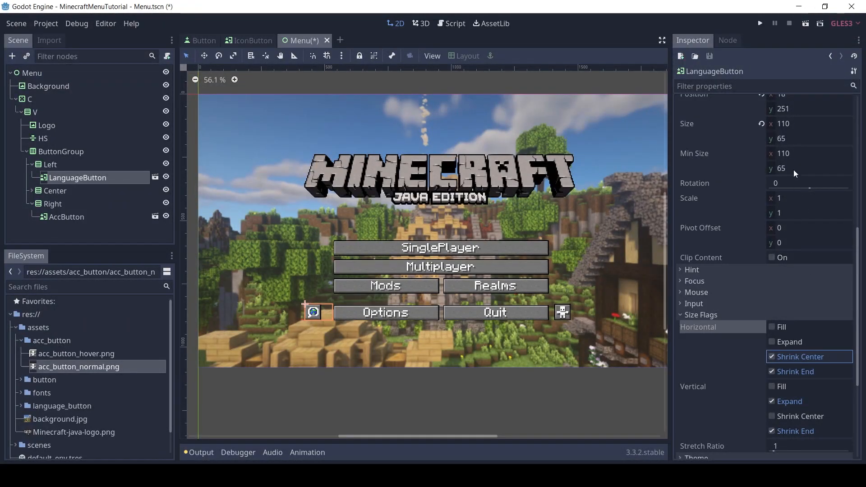
Set the LanguageButton's minimum width to 90 and save the Menu scene
left_click(792, 152)
type("1")
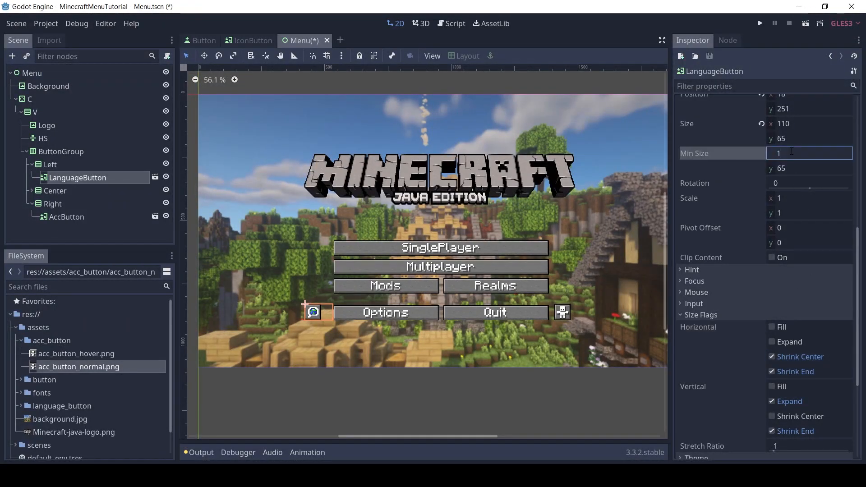
key("Return")
type("90")
key("Return")
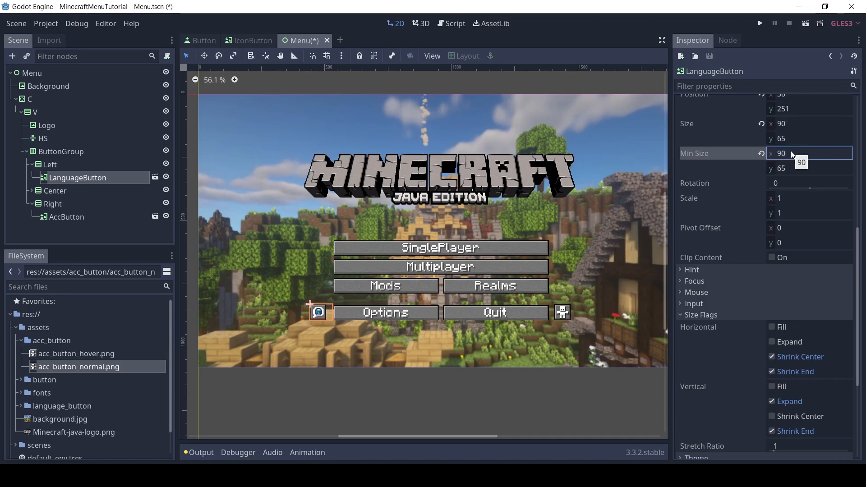
key("ctrl+s")
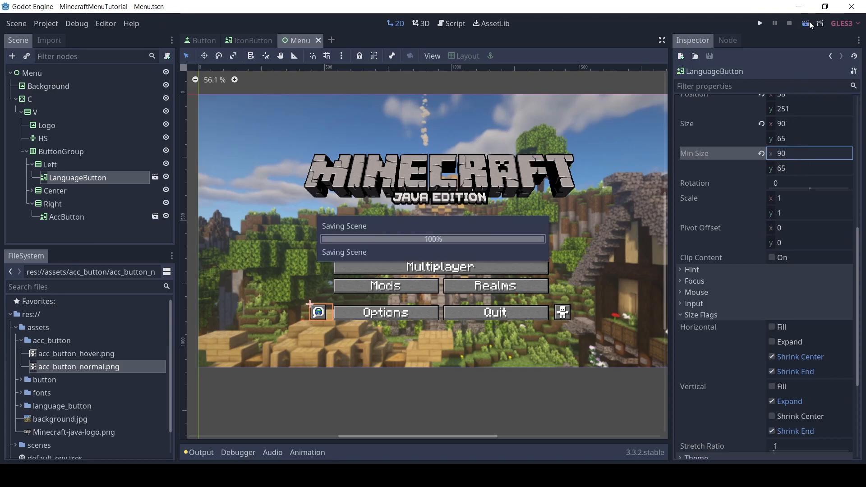
Run the Menu scene to preview the button layout, then close the game window and hide the output log
key("F6")
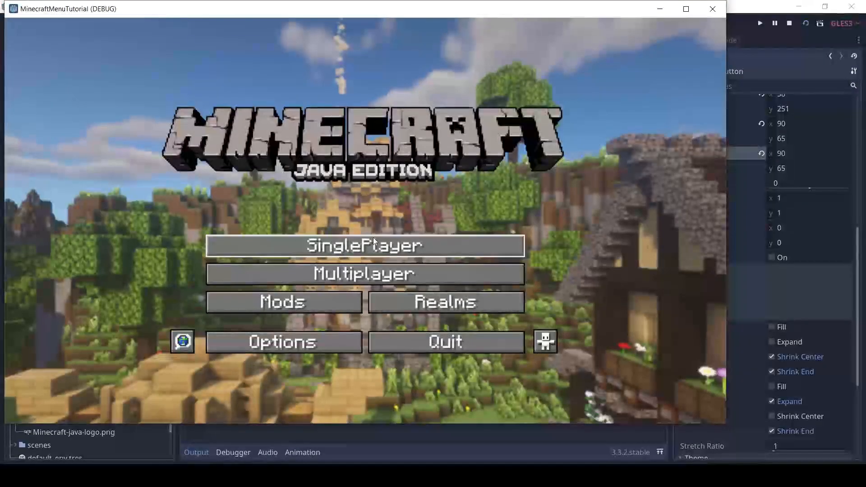
left_click(713, 9)
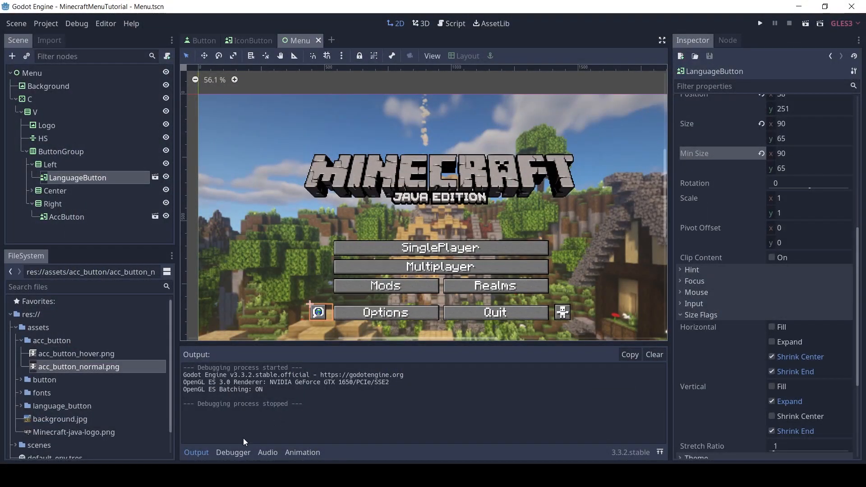
left_click(200, 451)
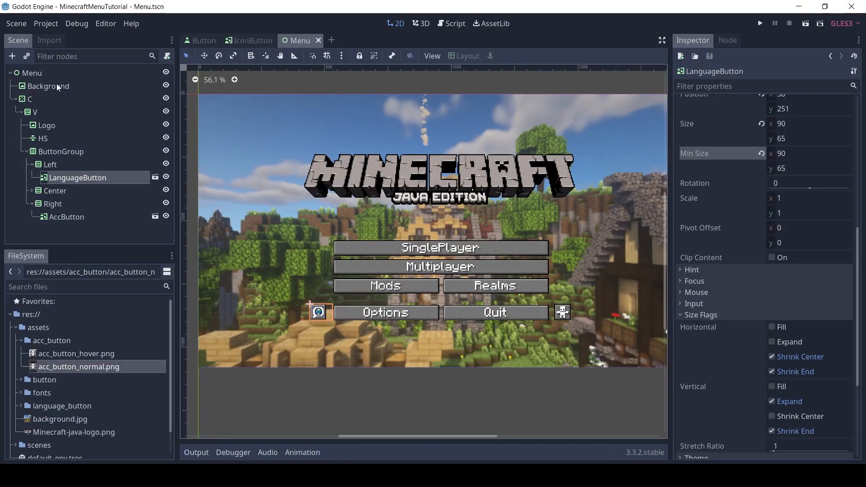
Add a Label node as a direct child of the Menu root
left_click(16, 99)
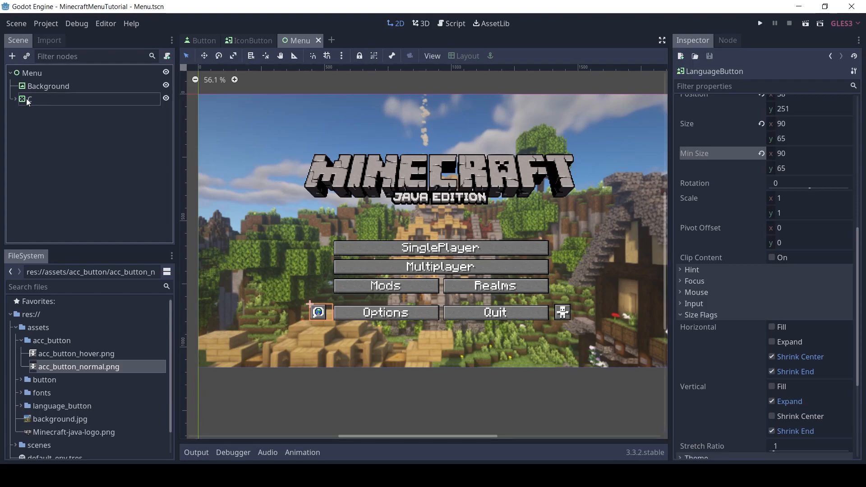
left_click(39, 75)
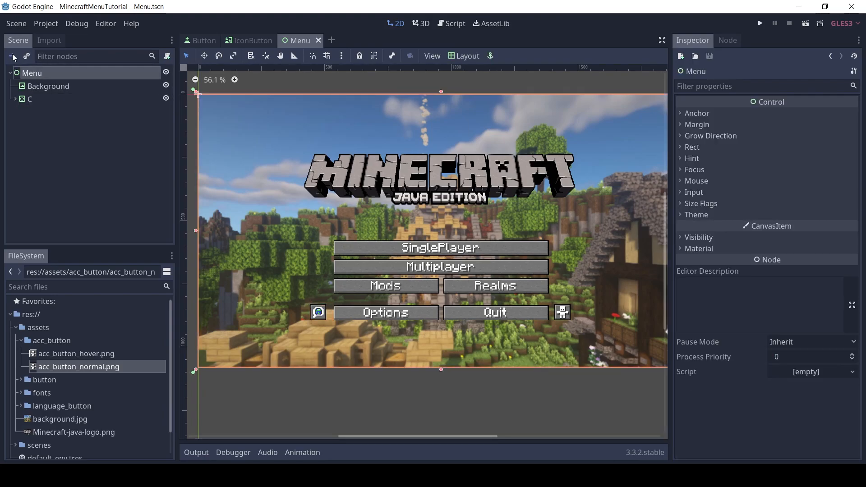
left_click(13, 57)
type("labeo")
key("BackSpace")
key("BackSpace")
type("e")
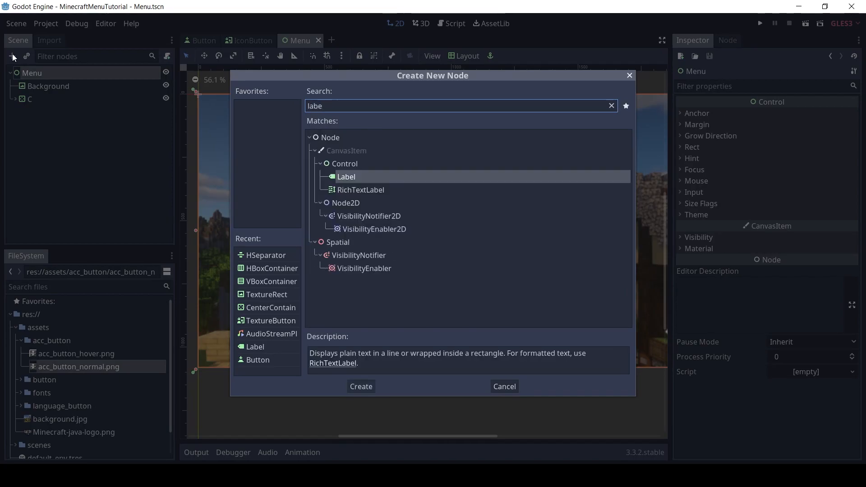
key("Return")
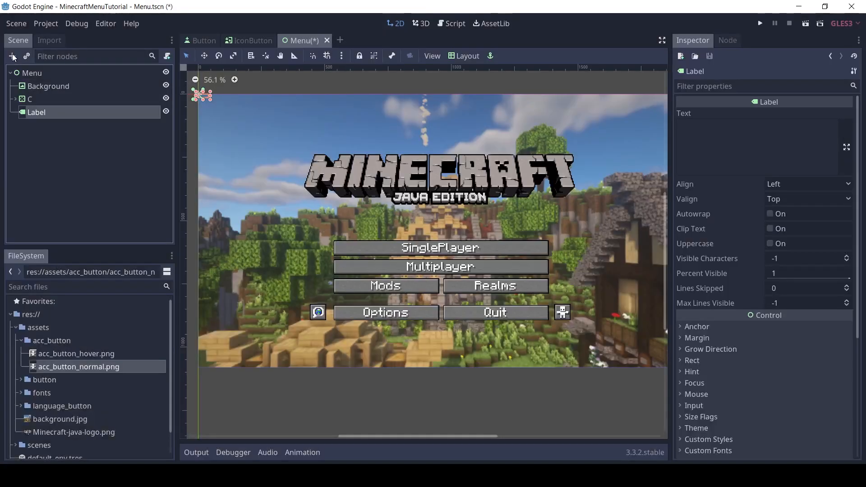
Rename the new Label node to SplashText
double_click(59, 109)
type("Splash")
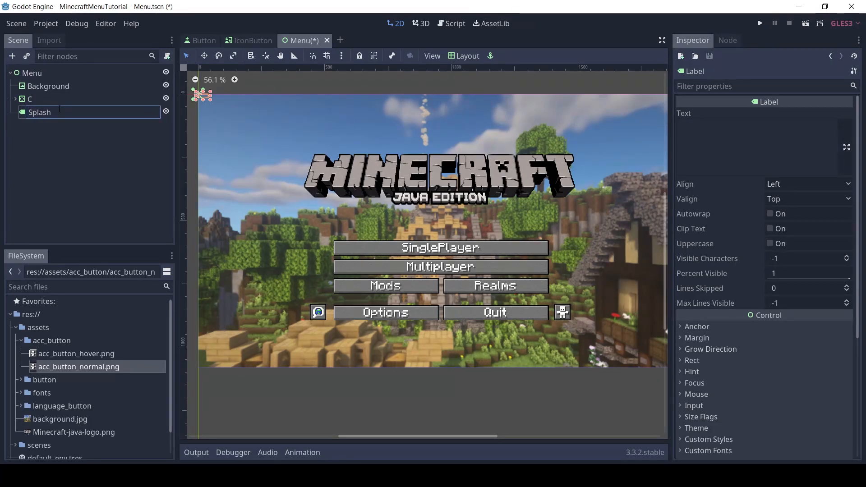
type("Text")
key("Return")
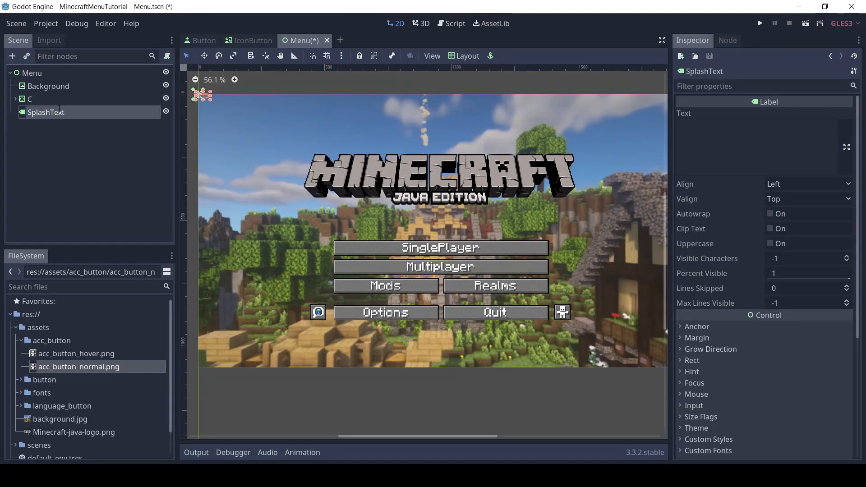
Set the SplashText label's text to "12 herbs and spices"
left_click(724, 139)
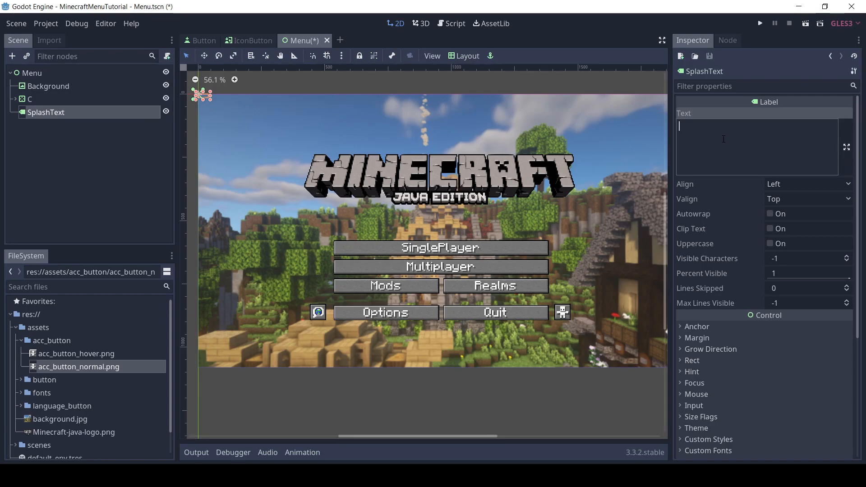
type("12 herbsand")
key("BackSpace")
key("BackSpace")
key("BackSpace")
type("and spces")
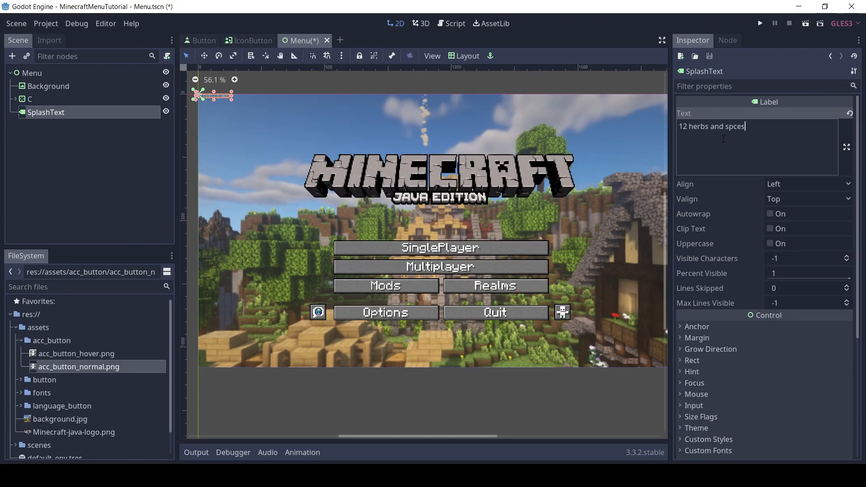
key("BackSpace")
key("BackSpace")
type("ices")
Assign a new DynamicFont as the SplashText label's custom font and expand its properties
scroll(858, 360, "down", 2)
scroll(858, 361, "down", 5)
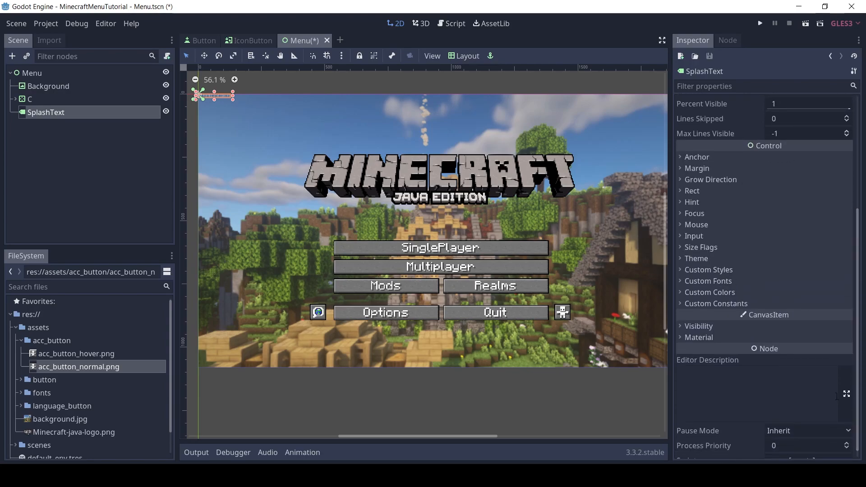
left_click(688, 281)
left_click(846, 294)
left_click(815, 320)
left_click(818, 292)
scroll(855, 326, "down", 3)
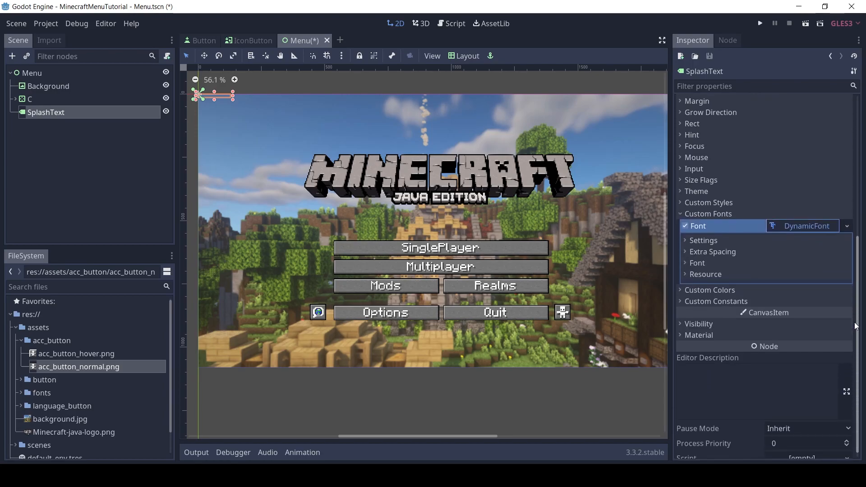
Use 1_Minecraft-Regular.otf from the fonts folder as the DynamicFont's font data
left_click(697, 262)
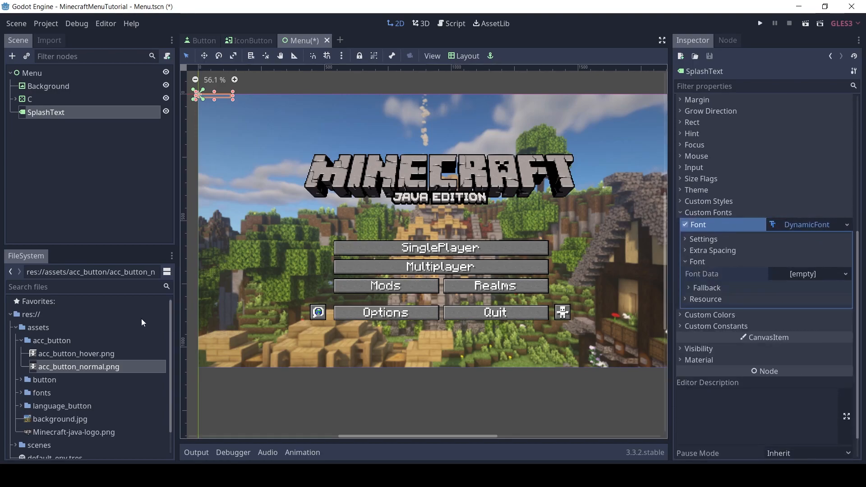
left_click(21, 341)
left_click(21, 367)
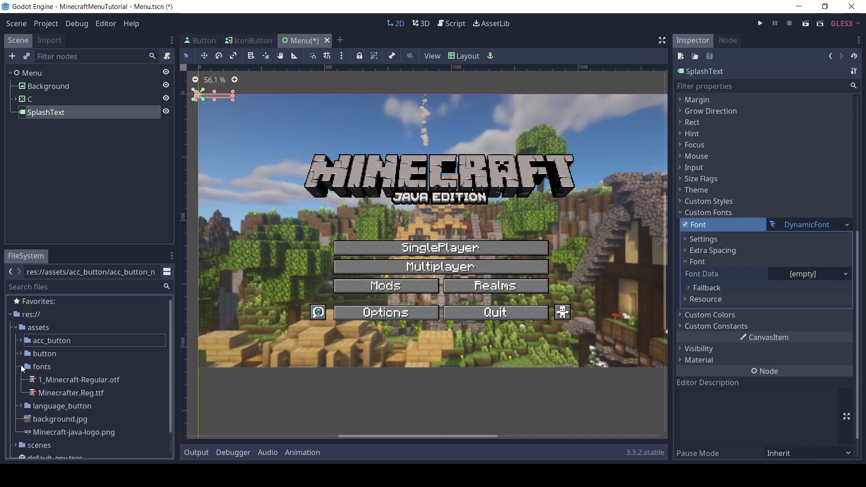
left_click_drag(69, 392, 92, 394)
left_click_drag(598, 300, 806, 276)
left_click_drag(90, 379, 847, 285)
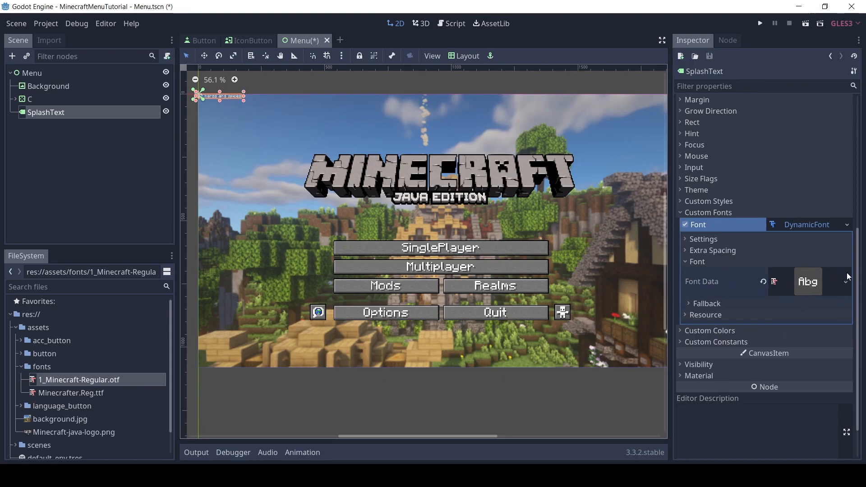
Set the SplashText font size to 48 and collapse the font properties
scroll(706, 293, "up", 3)
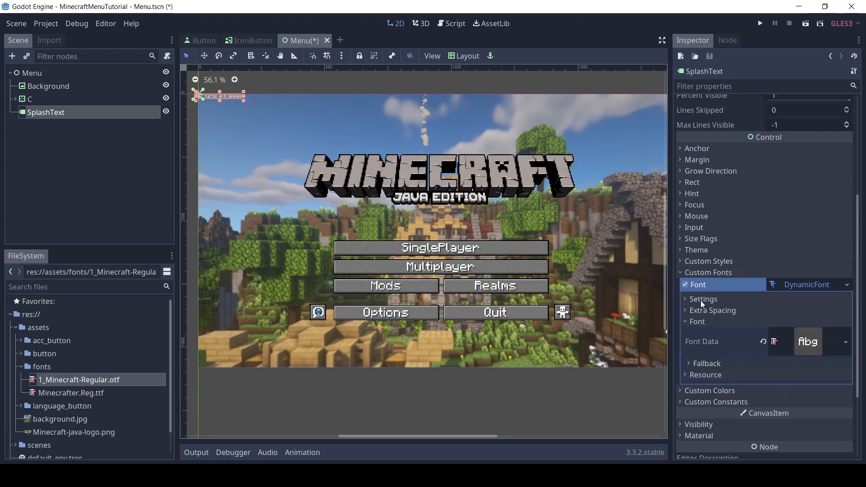
left_click(702, 299)
scroll(745, 271, "down", 5)
left_click(797, 194)
type("48")
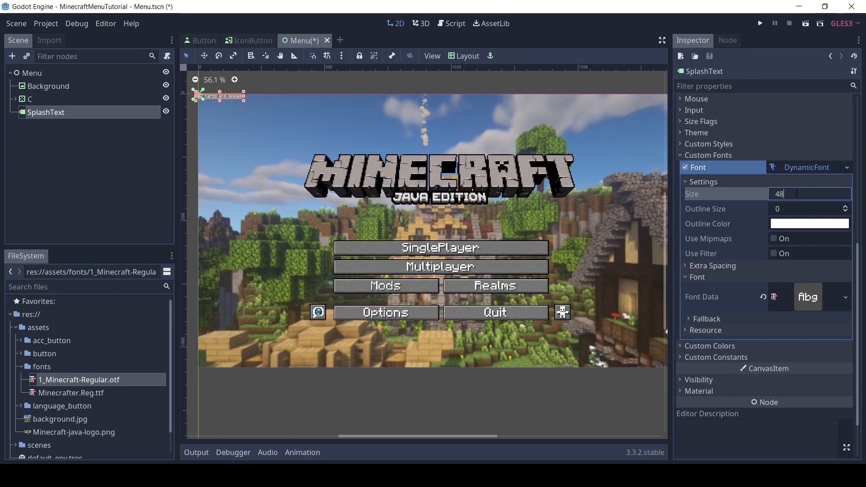
key("Return")
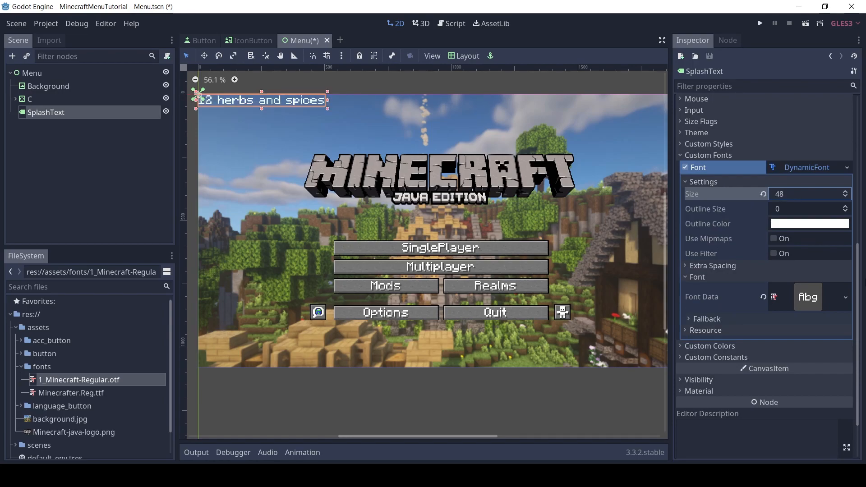
left_click(715, 180)
left_click(708, 213)
left_click(707, 207)
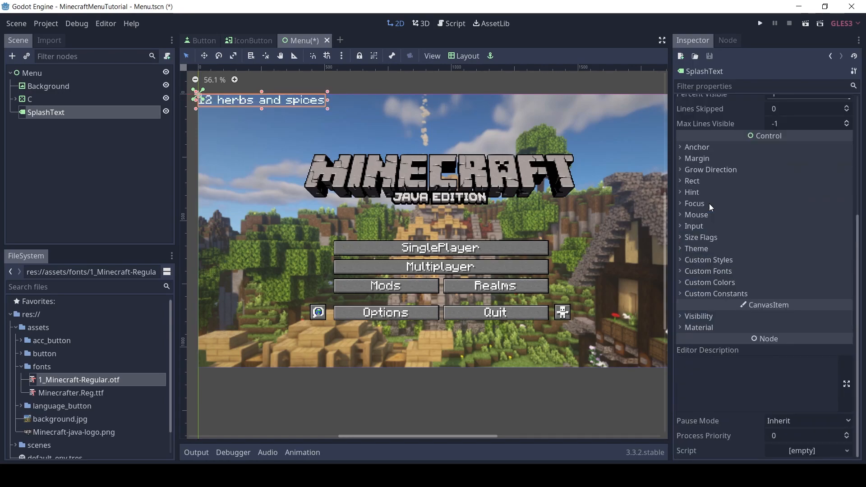
Enable the custom Font Color and Font Color Shadow overrides for the SplashText label
left_click(721, 283)
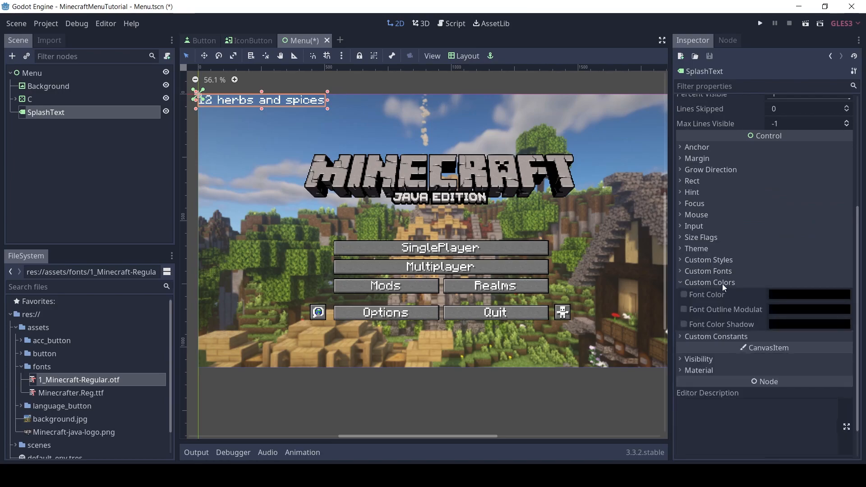
left_click(685, 294)
left_click(684, 324)
Set the SplashText font color to pure yellow, ffff00
left_click(789, 295)
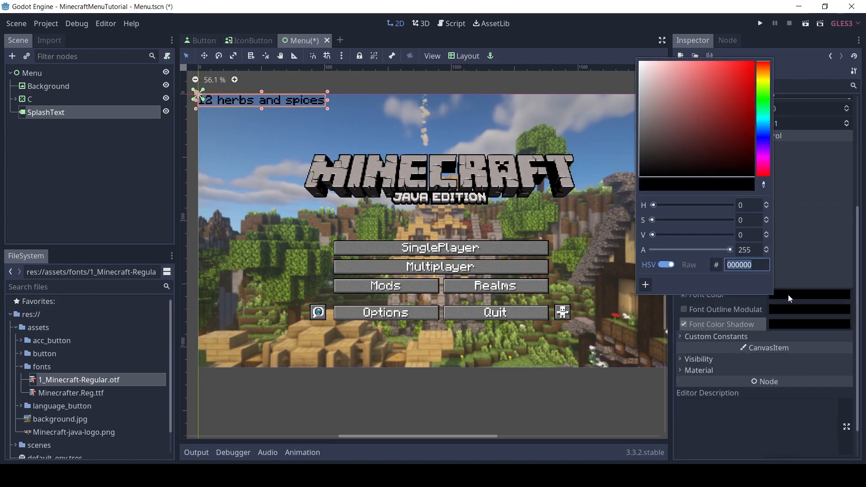
left_click(762, 82)
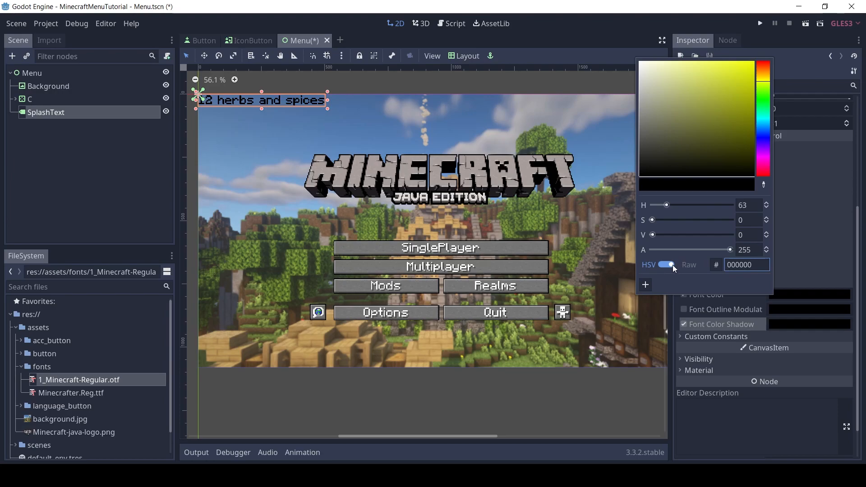
left_click_drag(656, 216, 771, 217)
left_click(660, 234)
left_click_drag(672, 238, 775, 235)
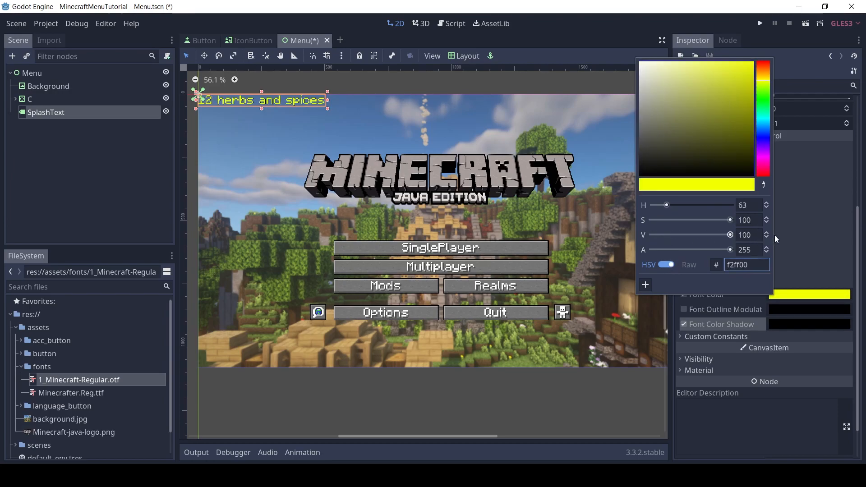
left_click(666, 264)
left_click_drag(712, 207, 747, 207)
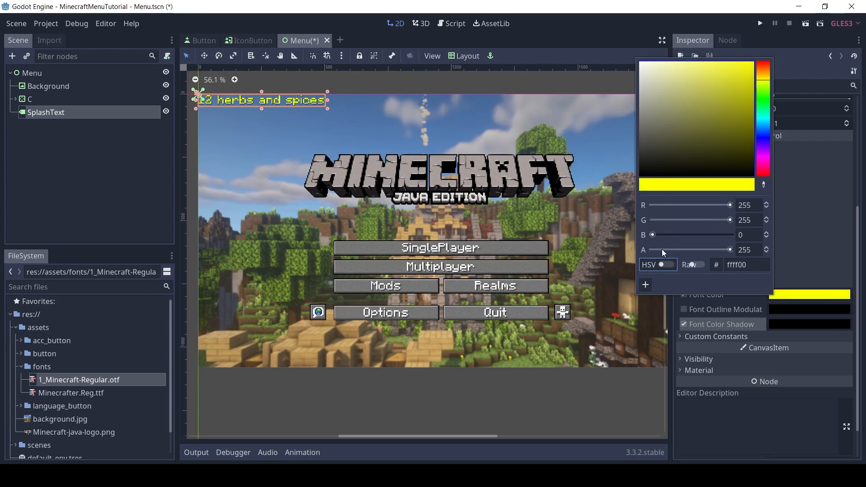
left_click(666, 265)
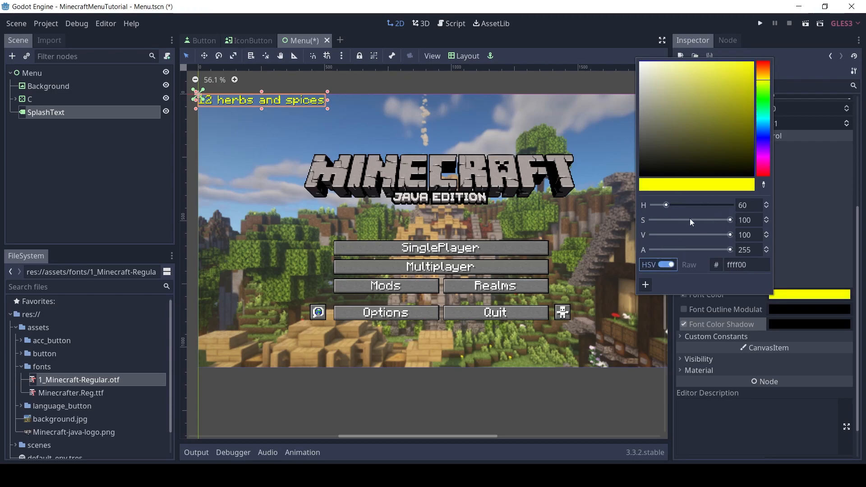
Set the SplashText shadow color to a darker shade of the yellow ffff00
left_click(775, 325)
type("ffff00")
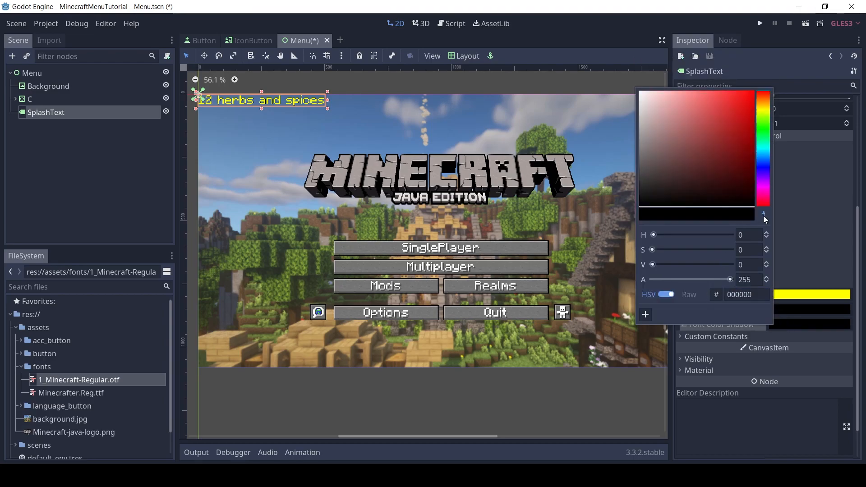
left_click_drag(750, 107, 783, 133)
Set the SplashText label's Shadow Offset X and Shadow Offset Y to 5
left_click(735, 336)
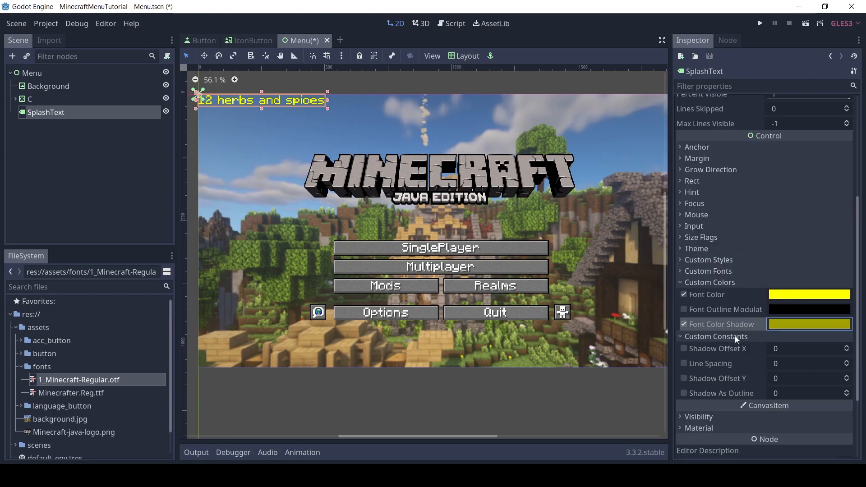
left_click(801, 343)
key("Tab")
type("5")
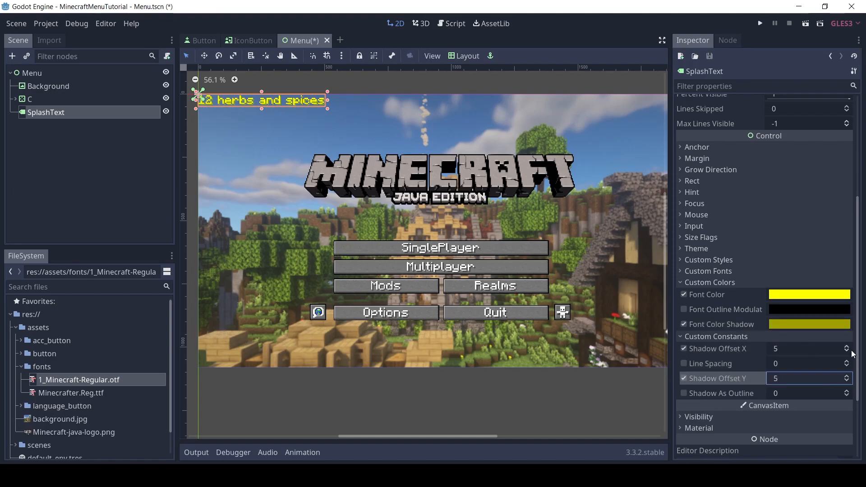
Darken the SplashText shadow color to 747400 and collapse the custom color and constant properties
left_click(812, 331)
left_click_drag(747, 136, 829, 153)
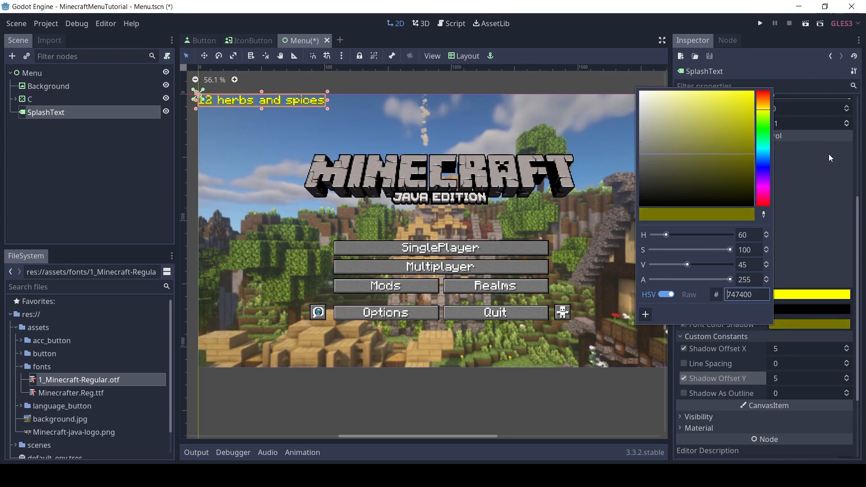
left_click_drag(762, 294, 723, 294)
left_click(857, 318)
left_click(692, 304)
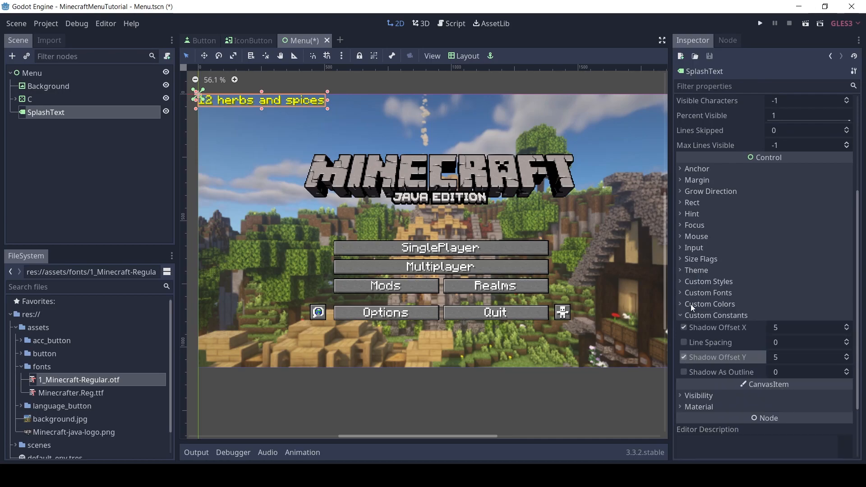
left_click(694, 317)
Place the SplashText label over the lower right corner of the Minecraft logo and rotate it so it slants upward to the right
left_click_drag(230, 105, 529, 206)
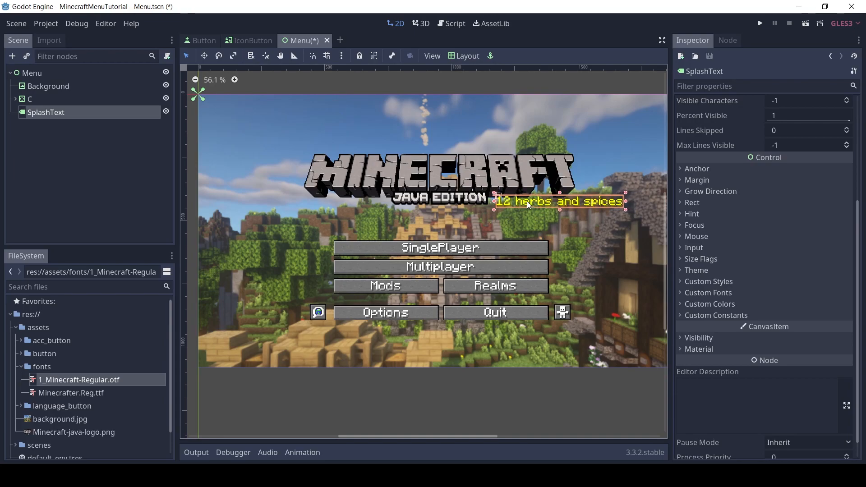
left_click(267, 57)
left_click(219, 56)
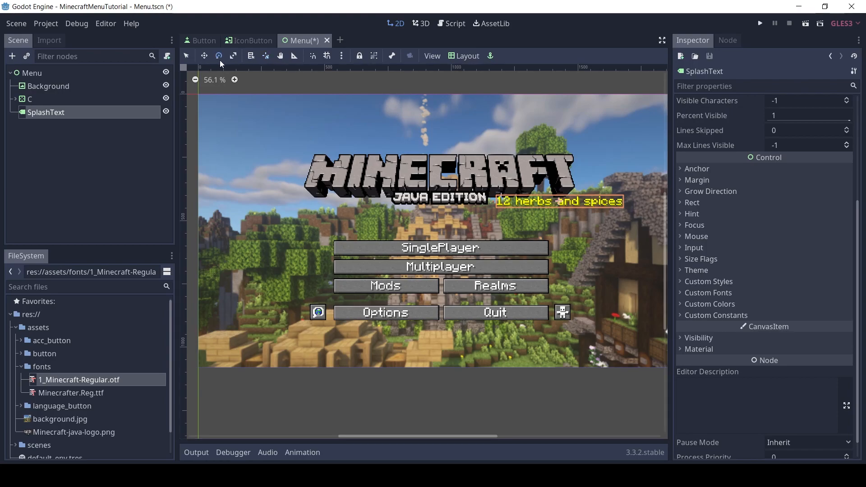
left_click_drag(623, 197, 629, 175)
left_click(205, 56)
left_click_drag(579, 198, 581, 188)
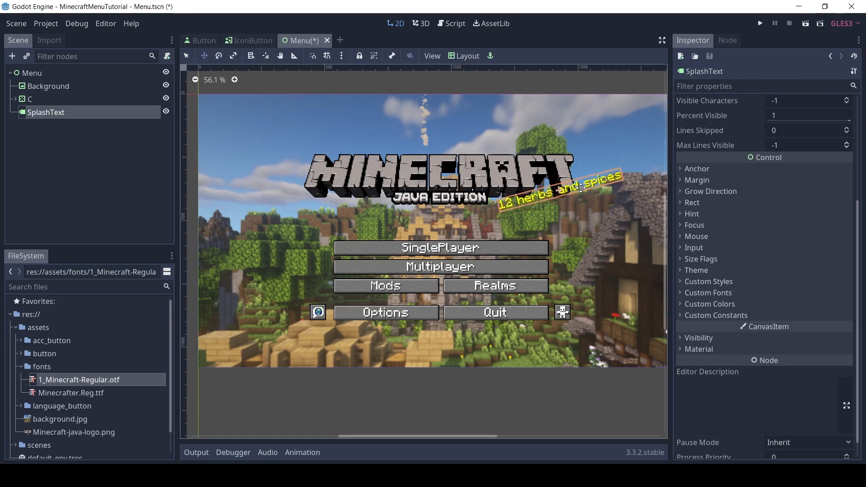
left_click(186, 56)
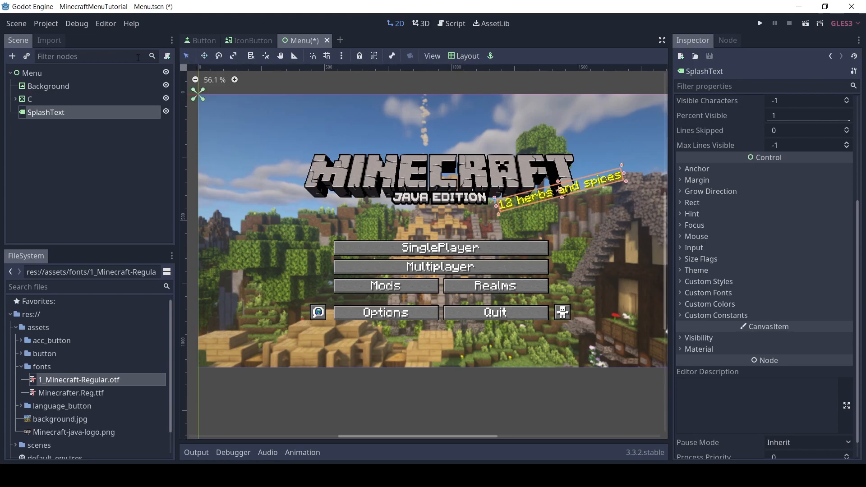
Add an AnimationPlayer node as a child of SplashText
left_click(13, 57)
type("animation")
key("Return")
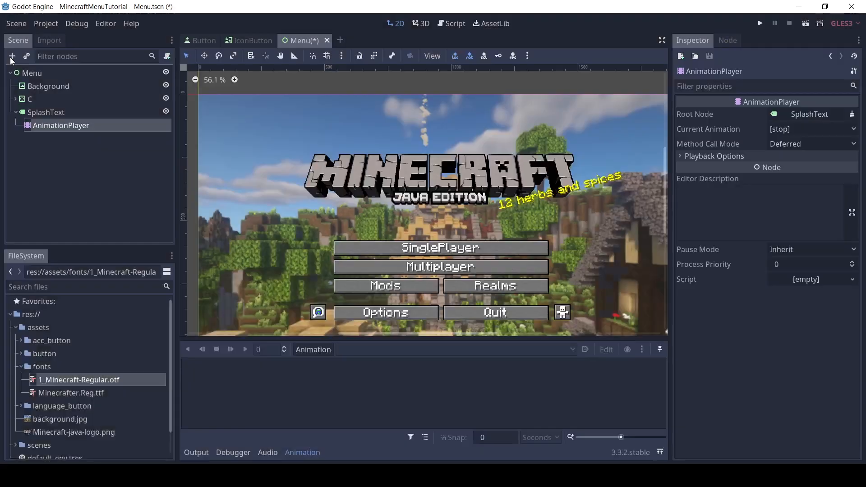
Create a new animation named scale_splash_text in the AnimationPlayer
left_click(306, 348)
left_click(320, 277)
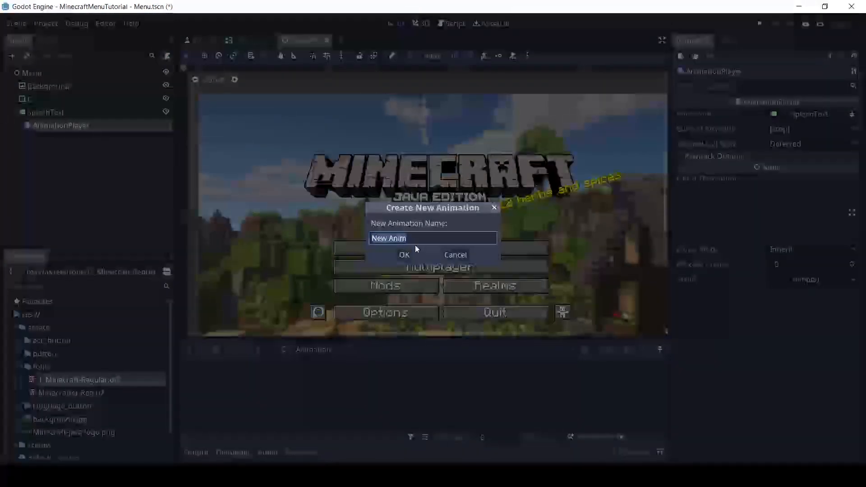
type("sca")
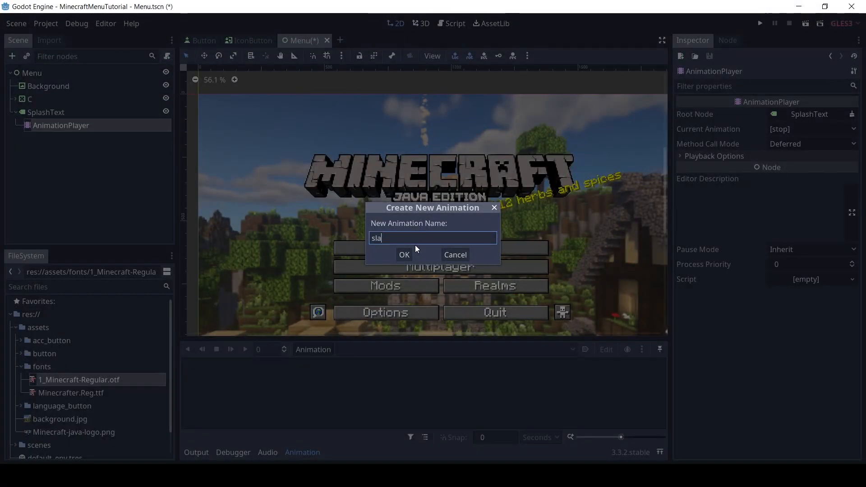
type("le_")
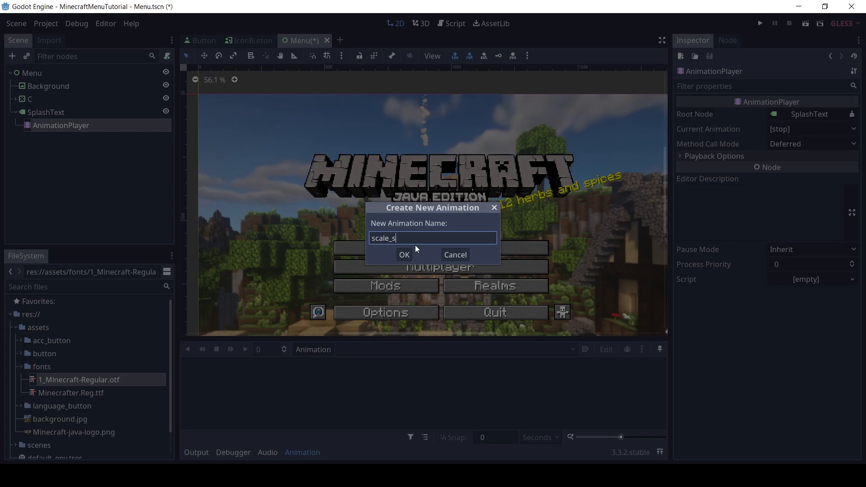
type("splash_text")
key("Return")
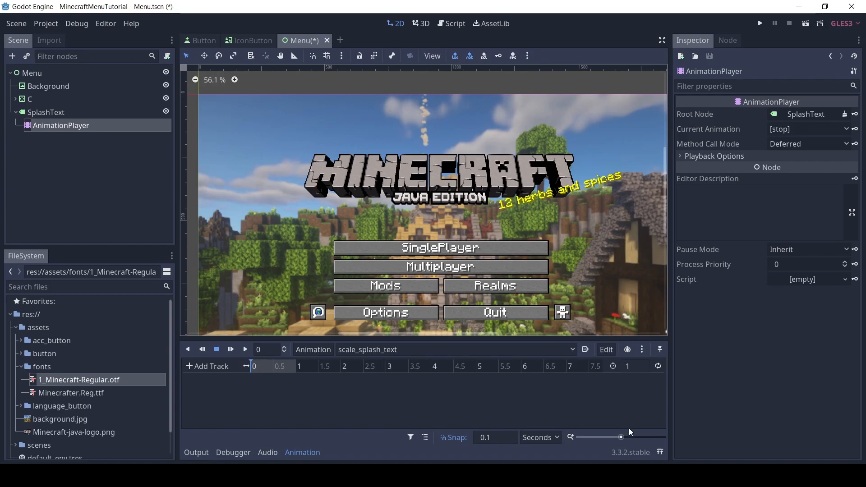
Key the SplashText label's Rect Scale at 0 seconds, creating a new rect_scale track without Bezier curves
left_click_drag(621, 437, 633, 437)
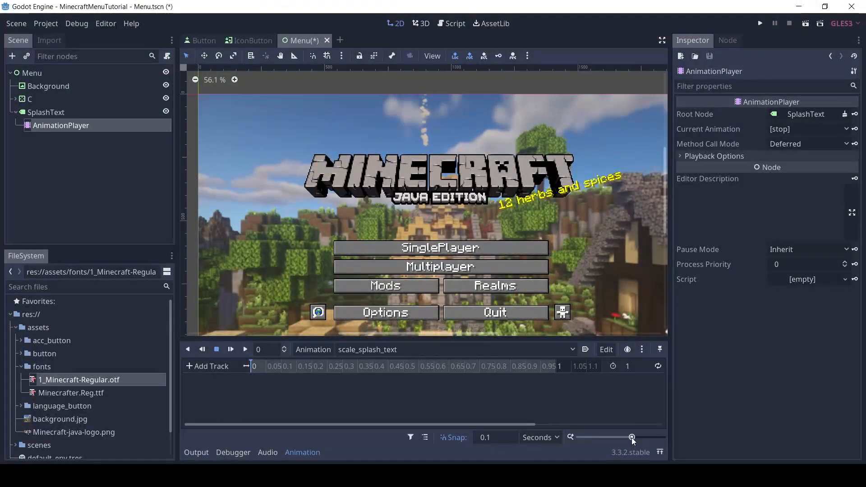
left_click(63, 112)
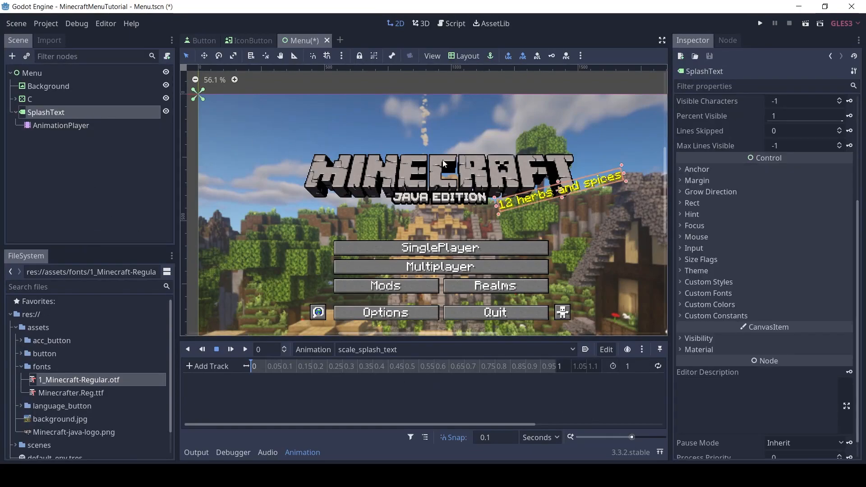
left_click(695, 204)
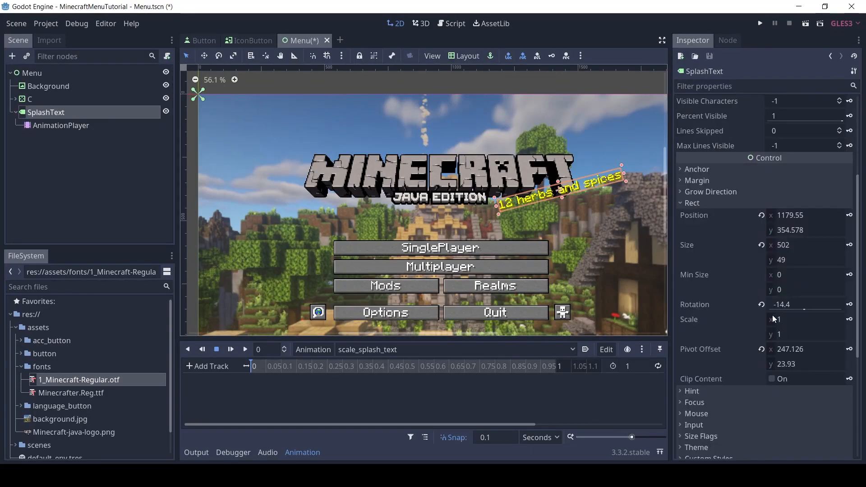
left_click(850, 319)
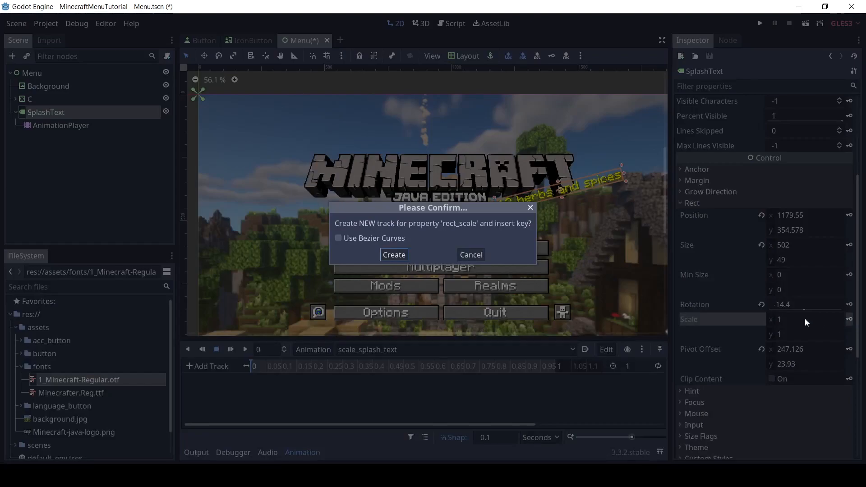
left_click(395, 254)
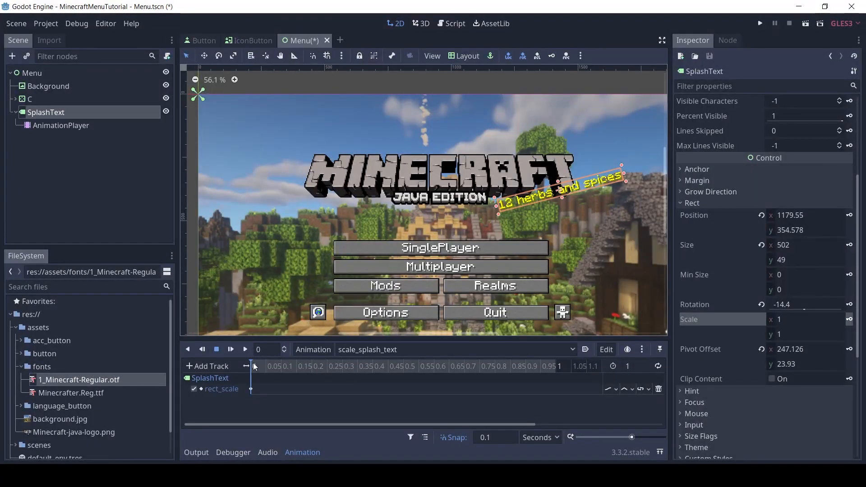
Duplicate the first rect_scale key and place the copy at 0.5 seconds
left_click(554, 367)
left_click(251, 389)
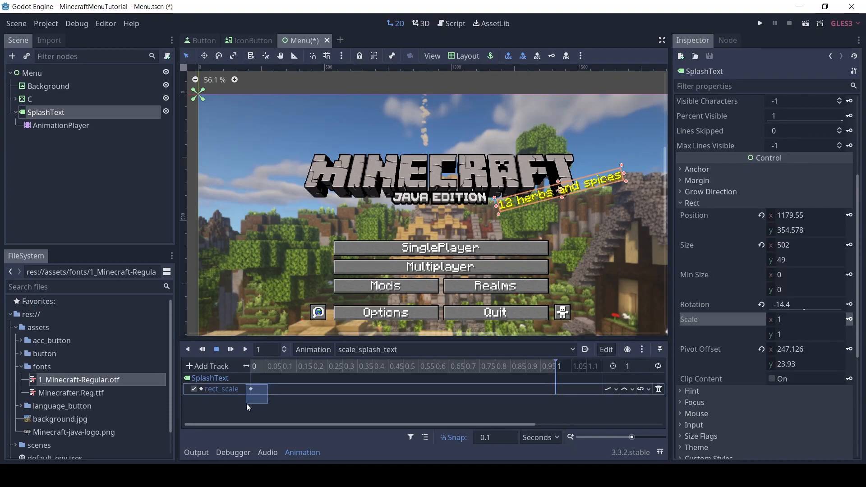
right_click(544, 388)
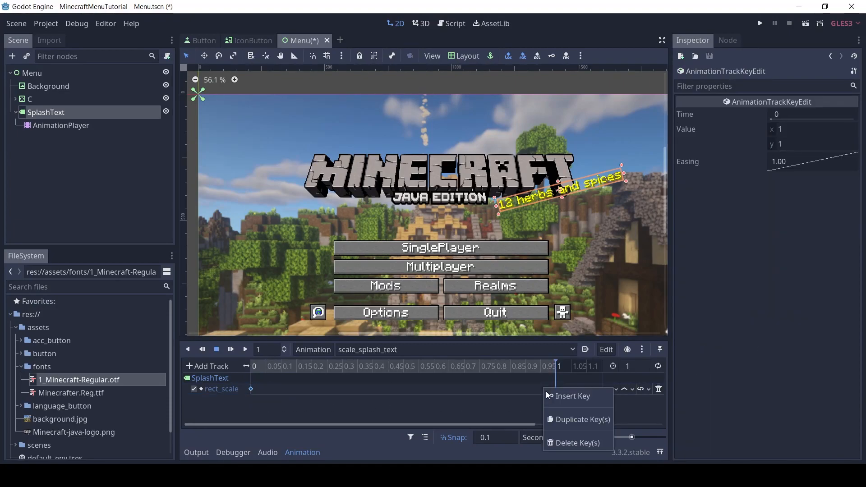
left_click(560, 416)
left_click_drag(556, 367, 403, 367)
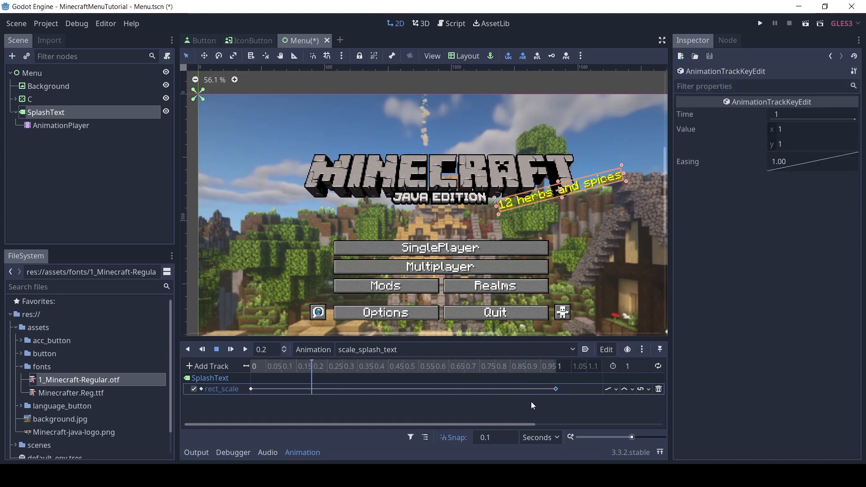
left_click_drag(555, 388, 410, 387)
Set the animation length to 0.5 seconds and the timeline snap to 0.01 seconds
left_click(633, 366)
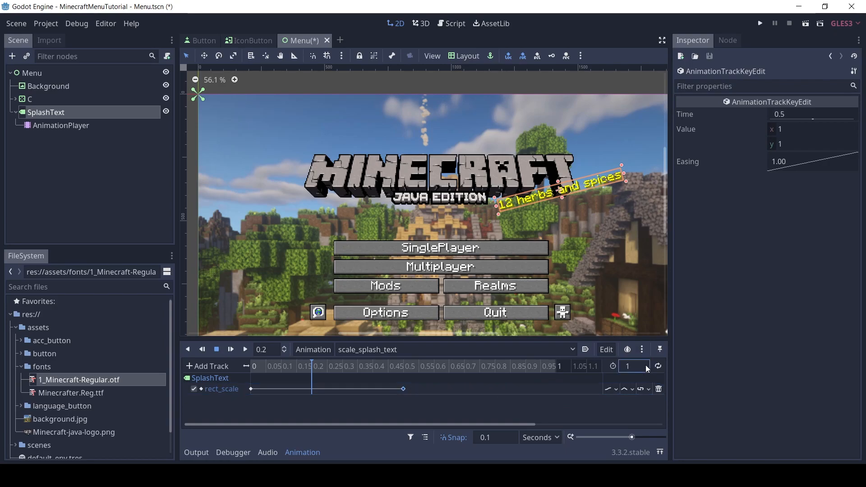
type("0.5")
key("Return")
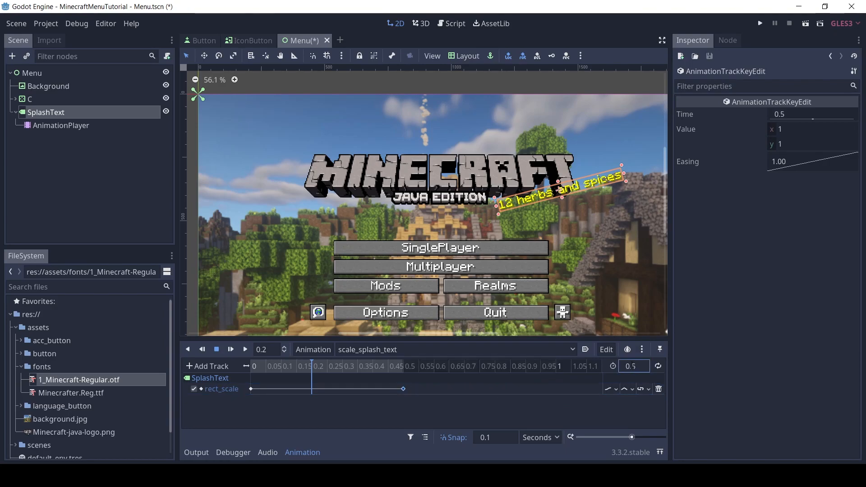
left_click_drag(631, 436, 638, 436)
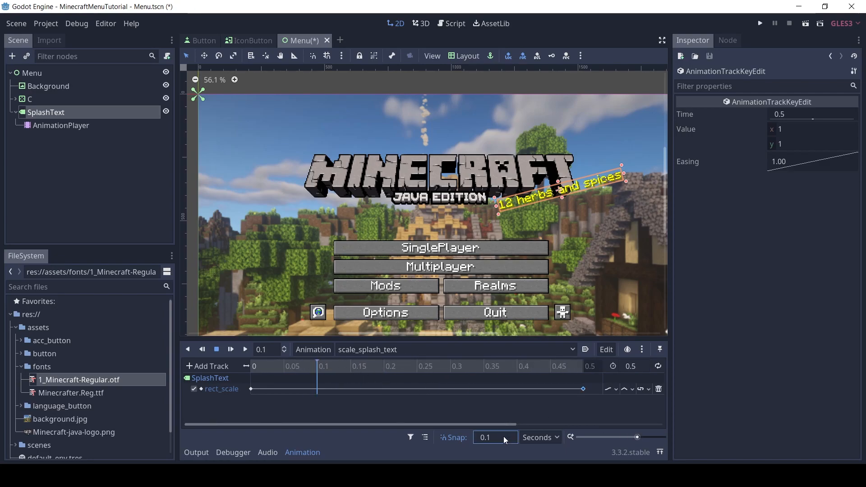
type("0.01")
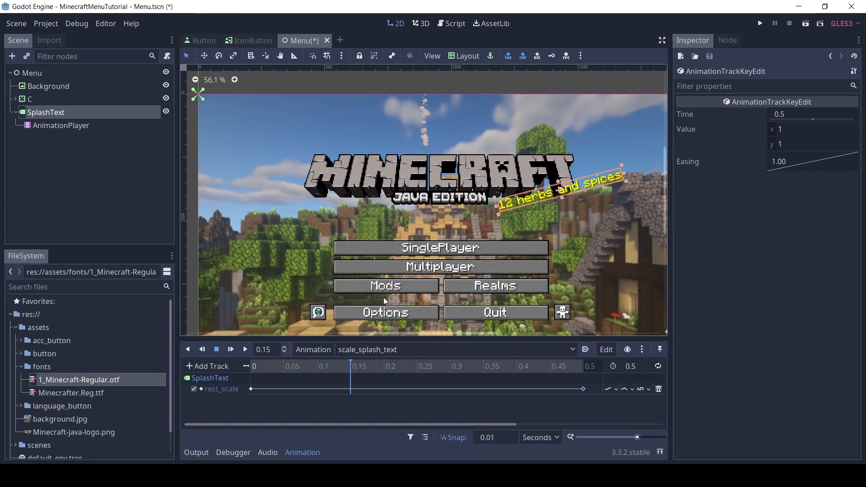
Set the SplashText label's scale to 1.1 on both axes and key it at 0.15 seconds
left_click(84, 113)
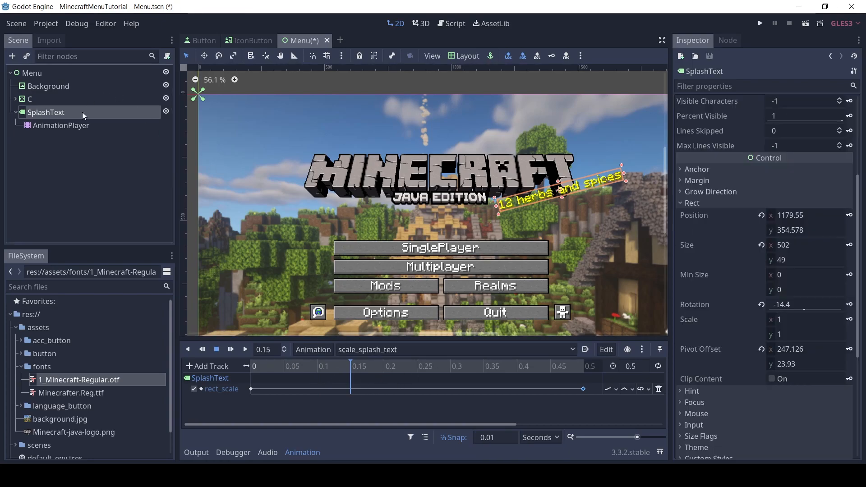
left_click(796, 319)
type("1.1")
key("Tab")
type("1.1")
key("Return")
left_click(849, 319)
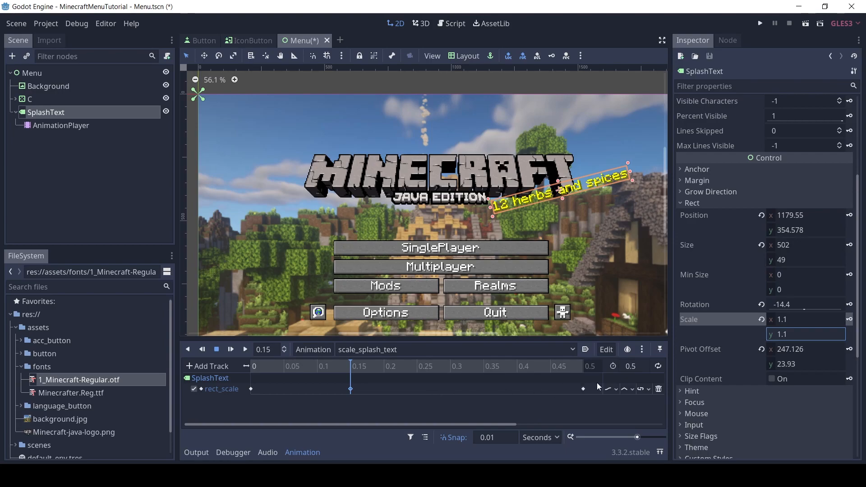
Move the last rect_scale key to 0.35 seconds and play the animation to check the timing
left_click(583, 389)
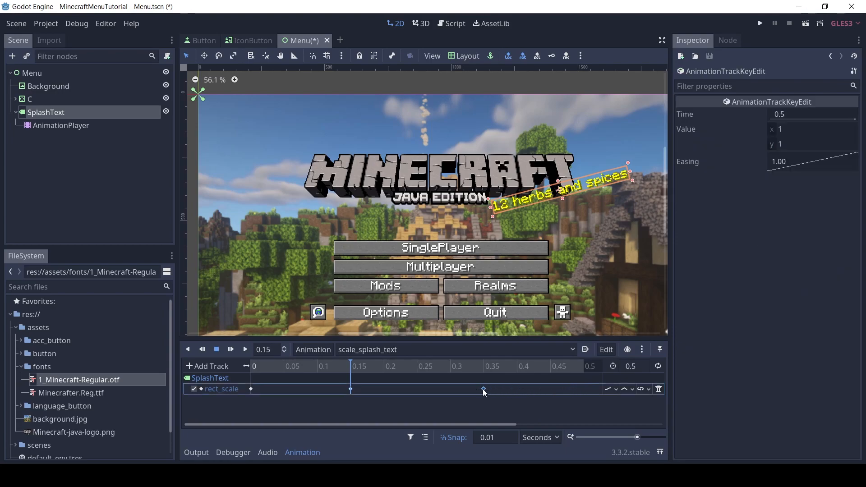
left_click(231, 349)
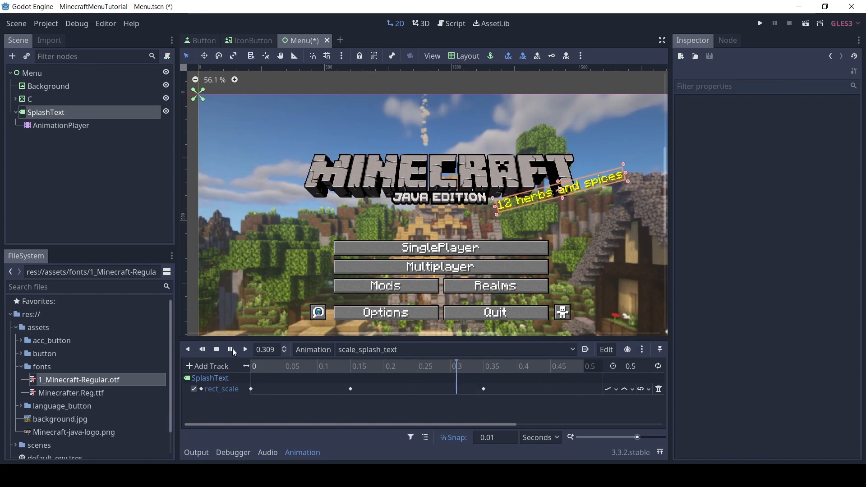
left_click_drag(588, 386, 232, 394)
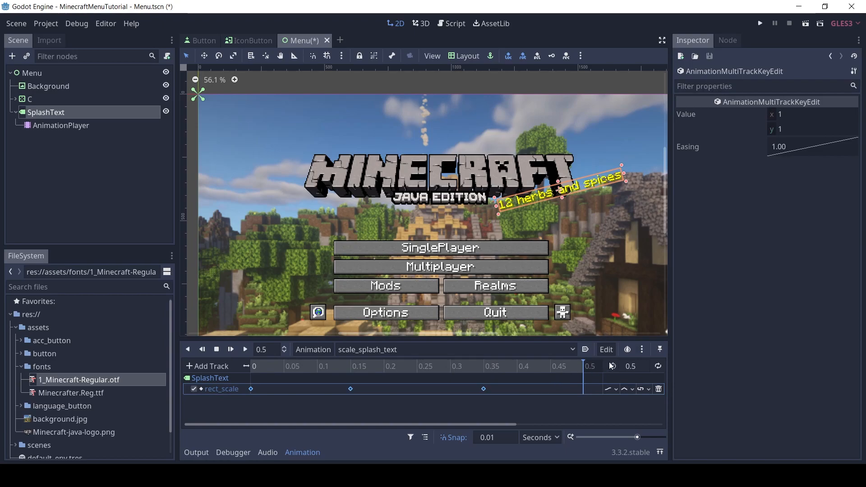
Enable looping for the scale_splash_text animation, preview it, and return the playhead to 0
left_click(658, 367)
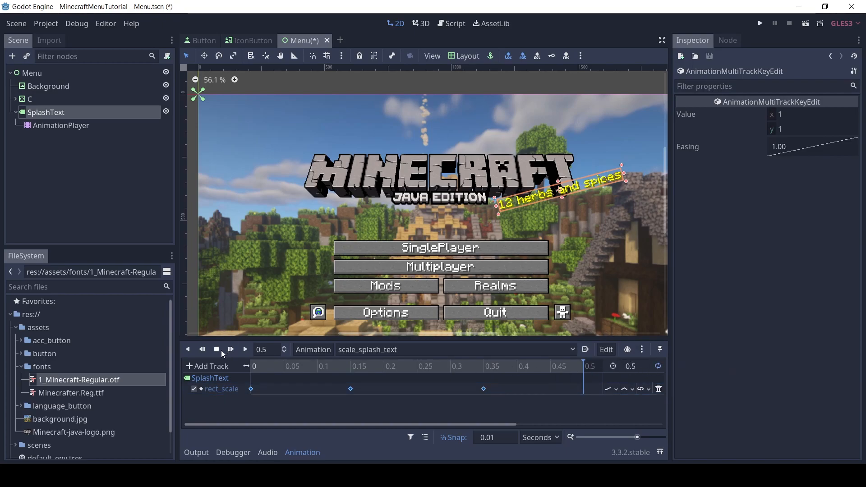
left_click(231, 350)
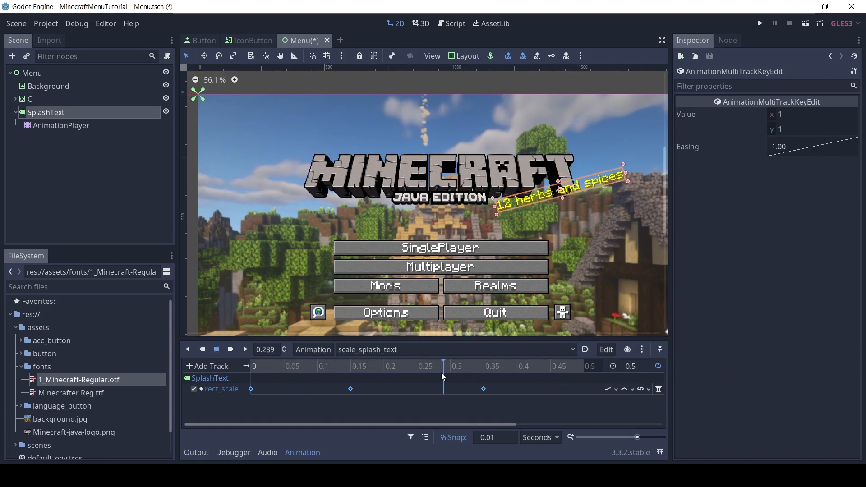
left_click_drag(272, 369, 250, 367)
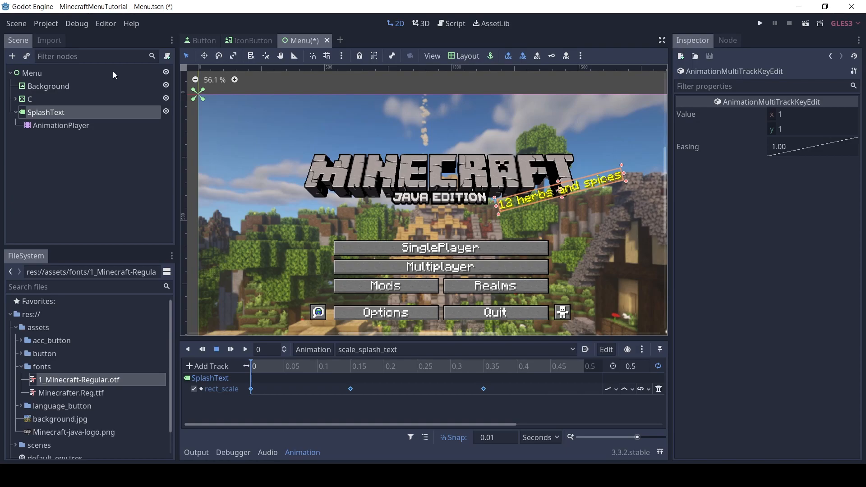
Attach a new GDScript to the Menu root node at res://scenes/Menu.gd using the Default template
left_click(39, 74)
right_click(53, 74)
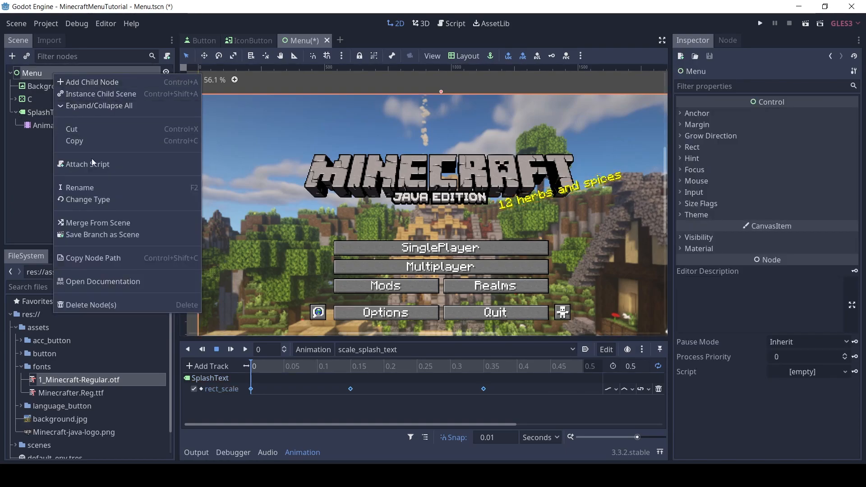
left_click(110, 167)
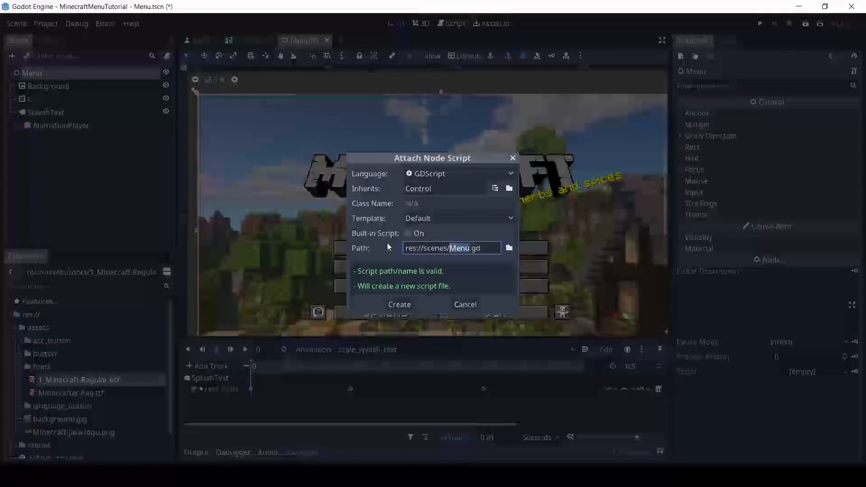
left_click(400, 303)
Replace the template code below "extends Control" with "onready var anim_player = $SplashText/AnimationPlayer"
left_click_drag(398, 276, 294, 87)
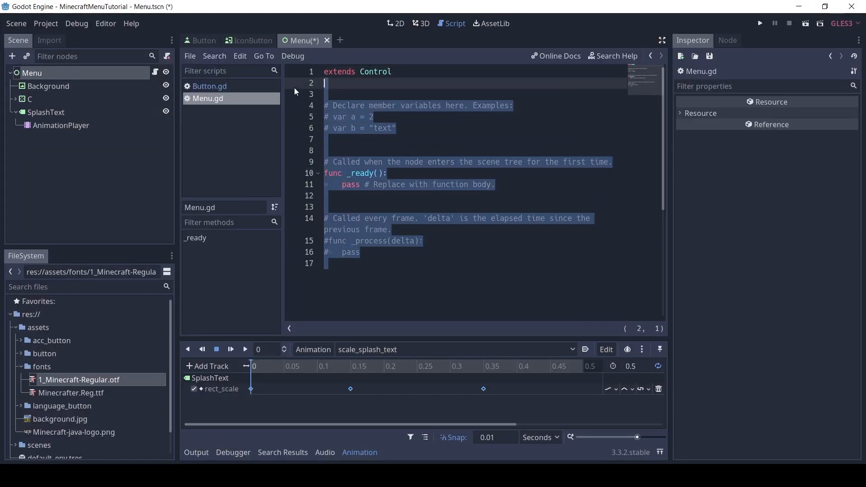
key("BackSpace")
type("onread")
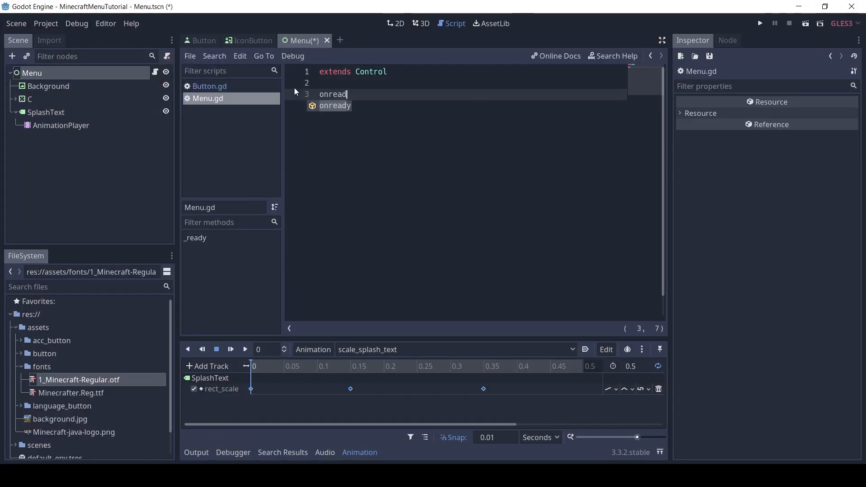
type("y var anim_player = ")
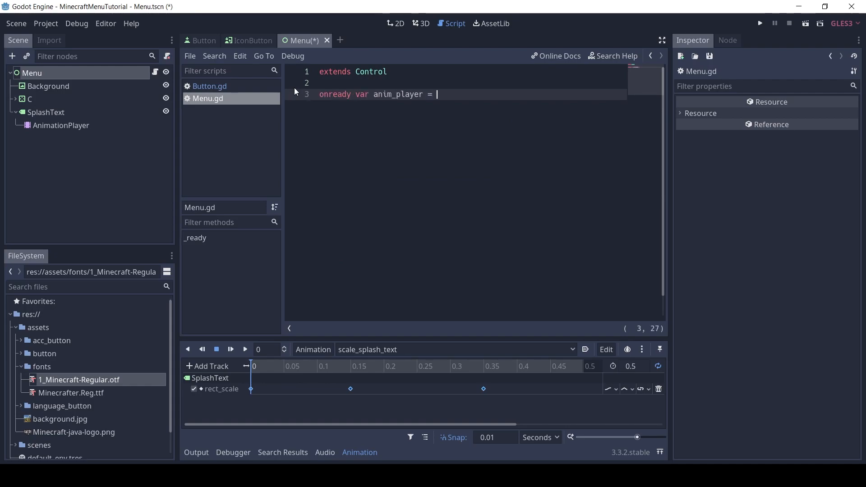
type("$")
type("Splash")
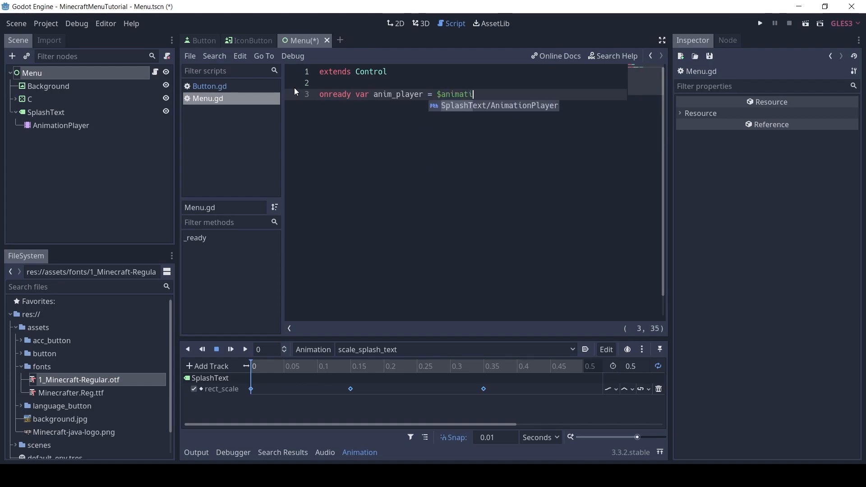
key("Return")
Add a _ready() function that calls anim_player.play("scale_splash_text")
key("Return")
key("Return")
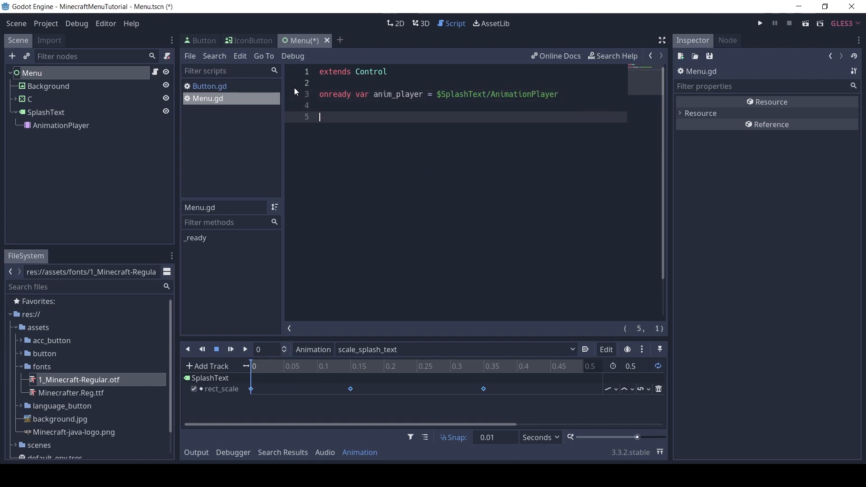
type("func _read")
key("Return")
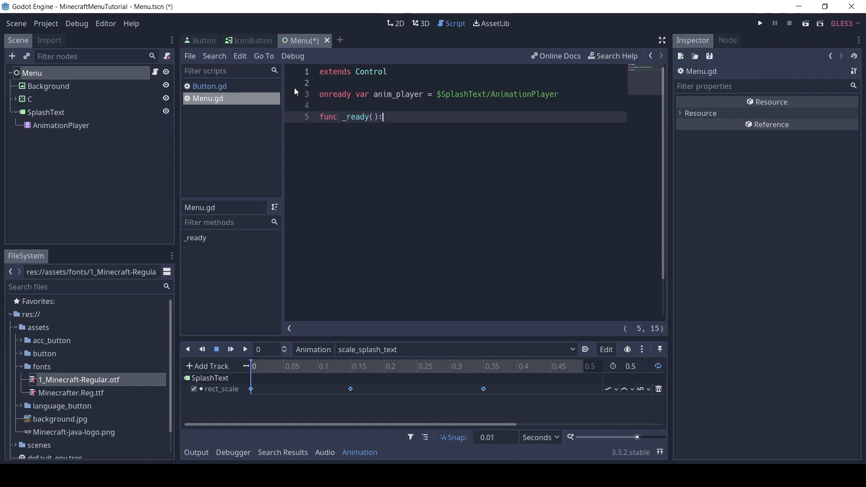
key("Return")
type("anim_pl")
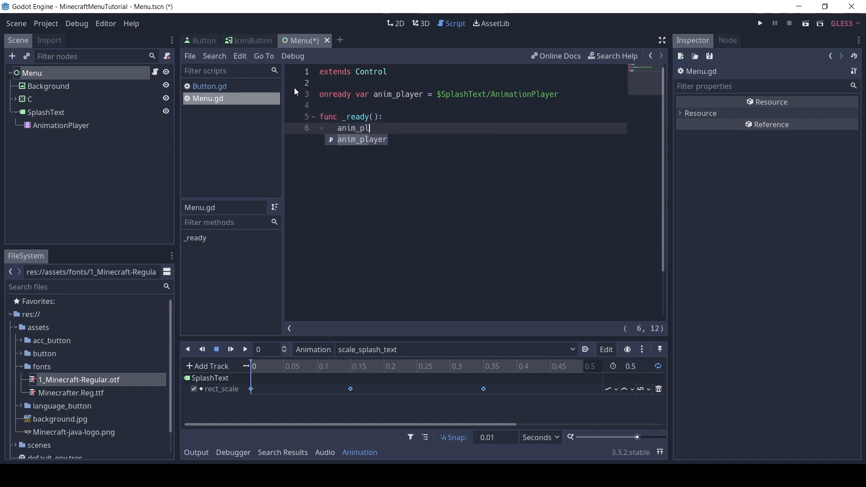
key("Return")
type(".play")
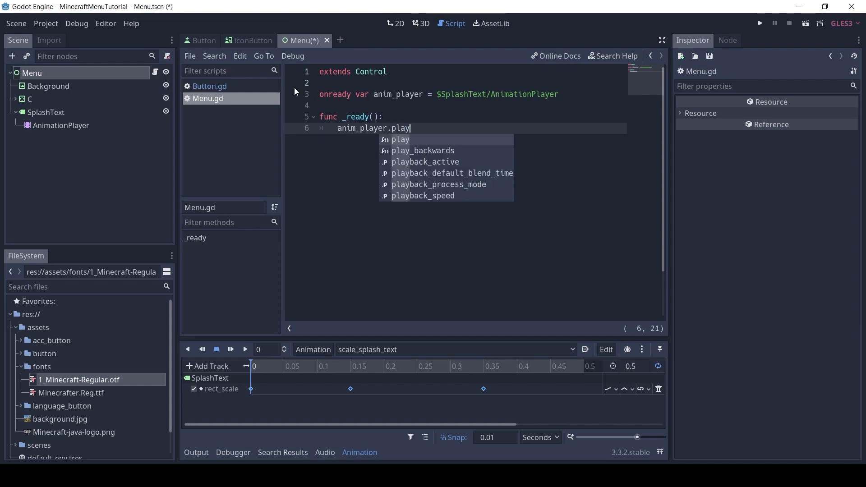
type("(\"scale_splash_text")
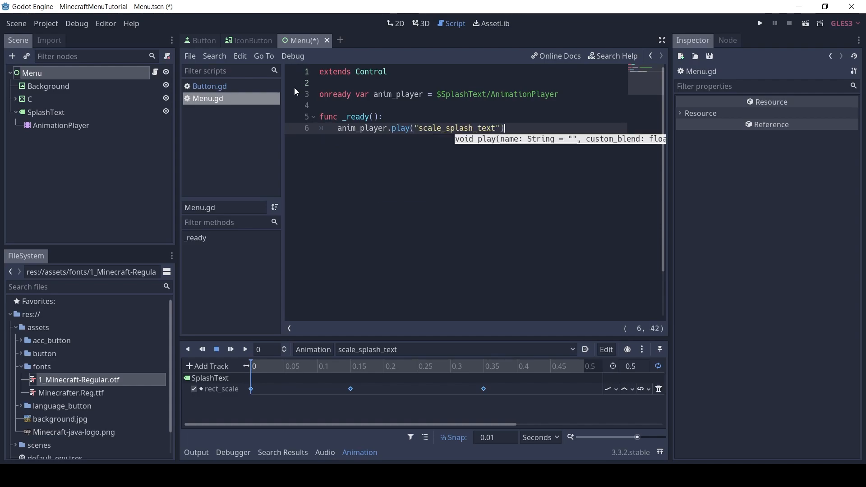
Complete the play call's closing parenthesis and connect QuitButton's pressed() signal to the Menu node's _on_QuitButton_pressed method
type(")")
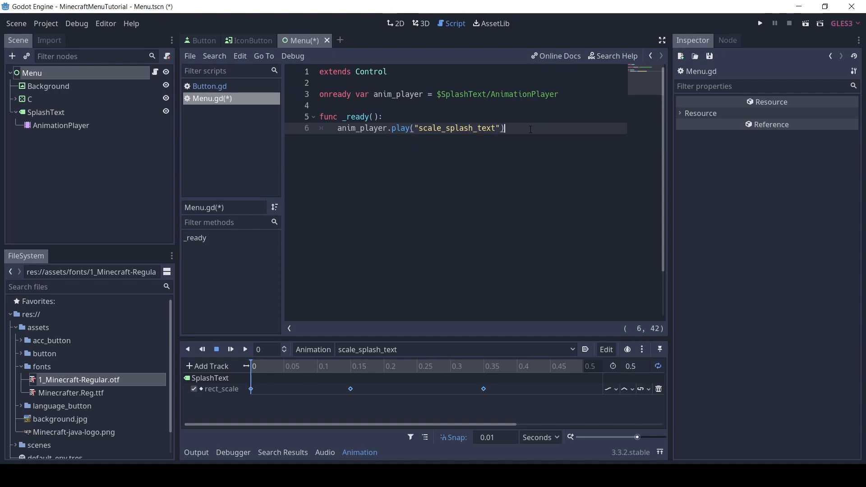
left_click(16, 113)
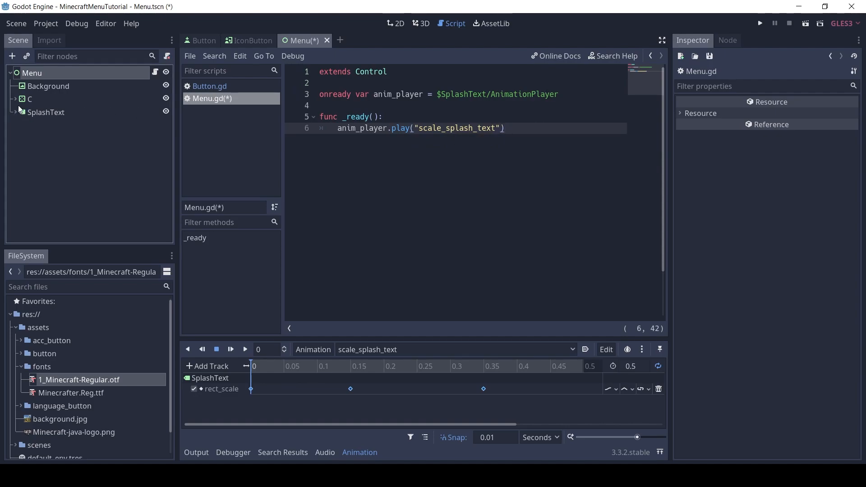
left_click(15, 99)
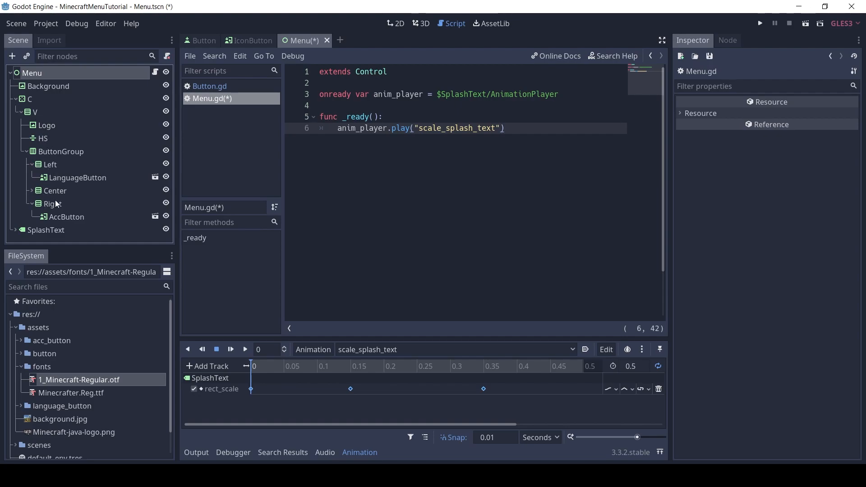
left_click(34, 192)
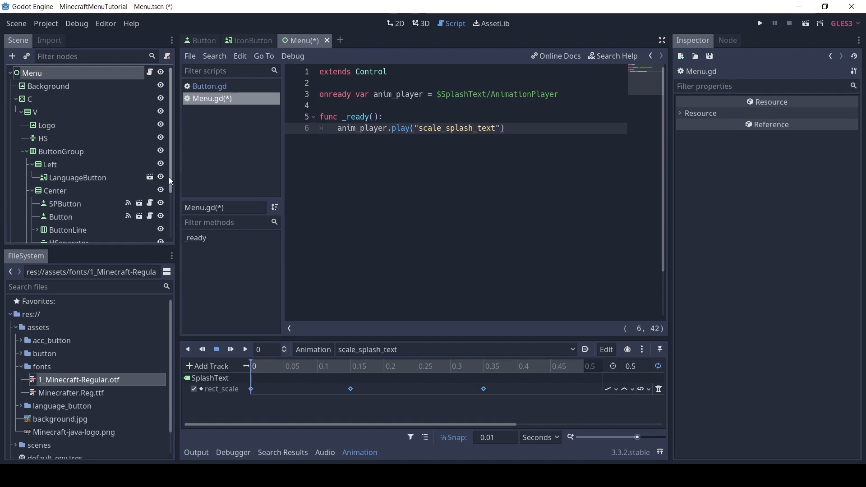
left_click_drag(169, 175, 161, 215)
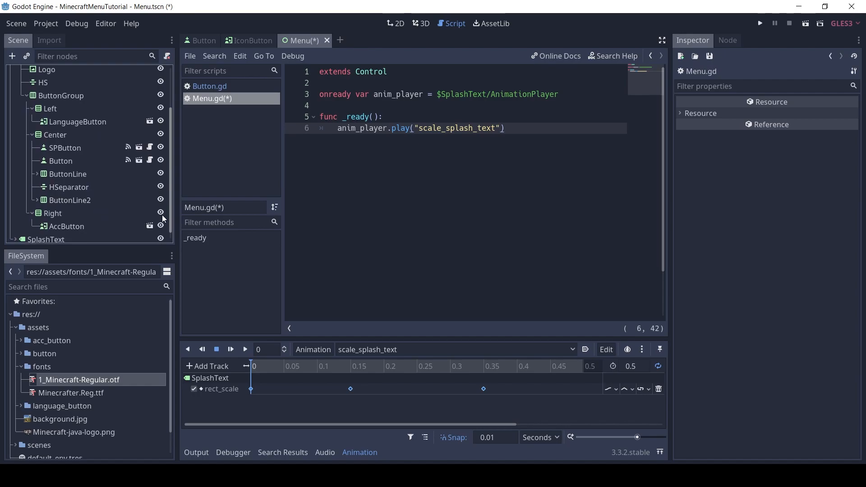
left_click(43, 202)
left_click(73, 225)
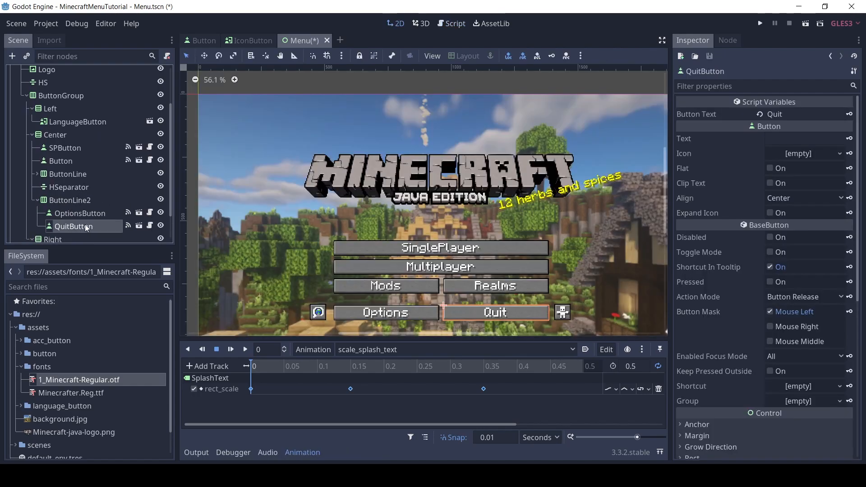
left_click(728, 40)
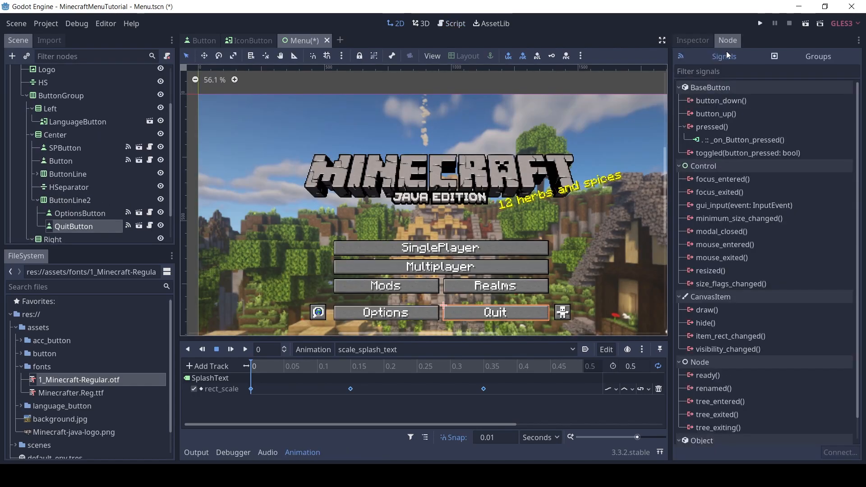
left_click(713, 128)
double_click(716, 128)
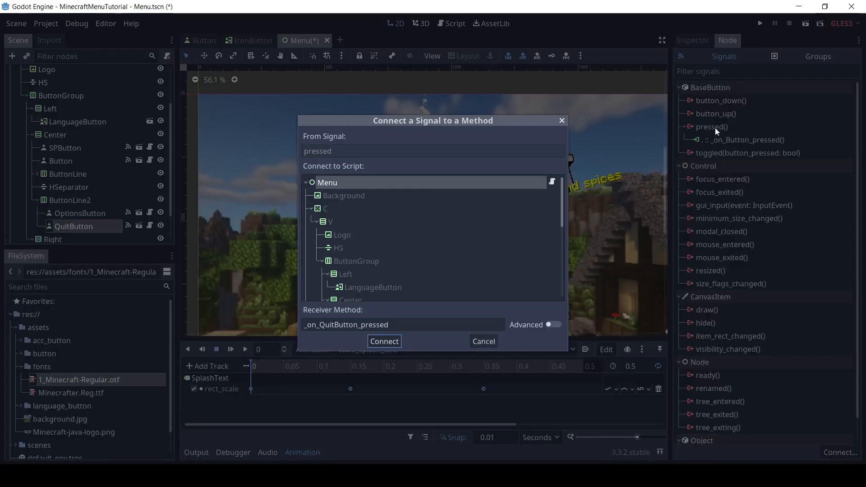
left_click(397, 342)
Make _on_QuitButton_pressed() call get_tree().quit() in Menu.gd and save the scene
left_click_drag(342, 162, 526, 161)
type("get")
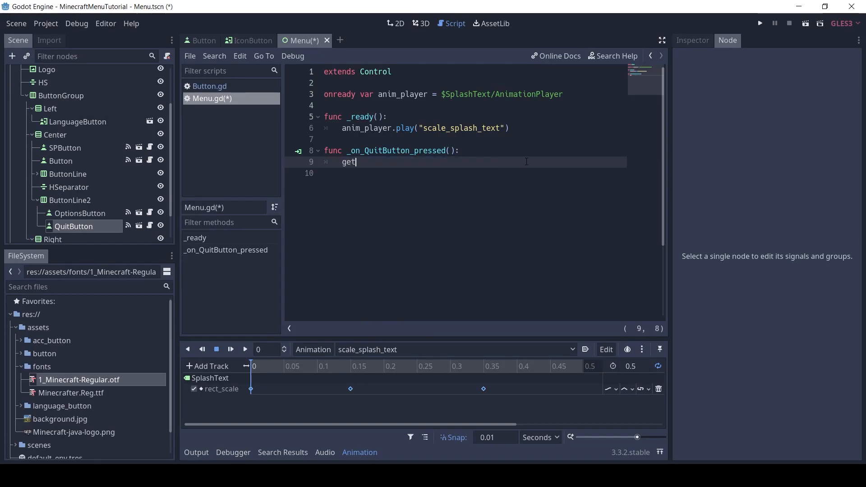
type("_tree().qui")
key("Return")
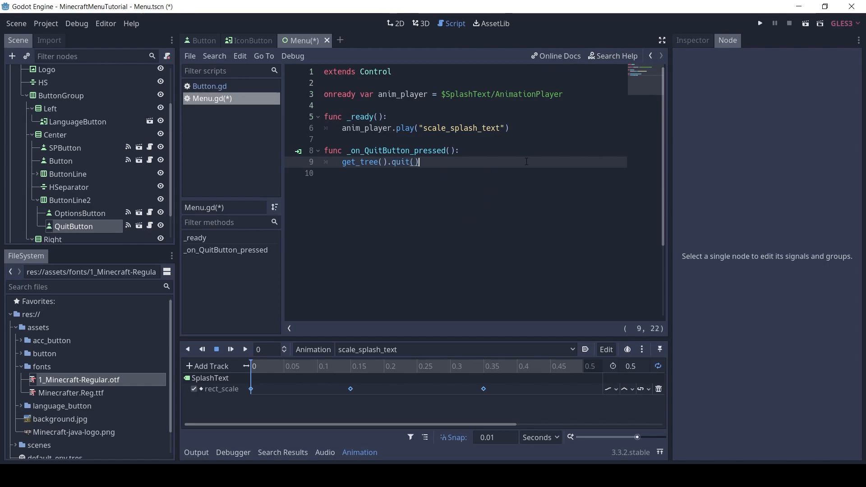
key("ctrl+s")
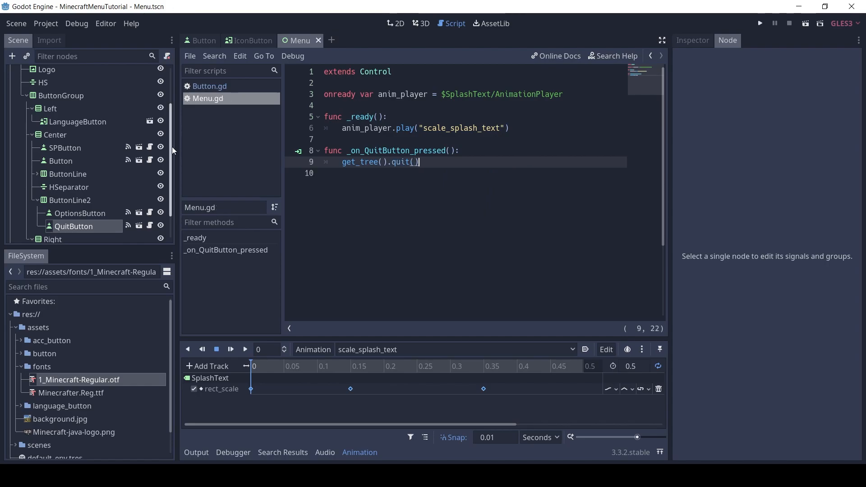
In the project settings, set the display window's stretch mode to 2d and its aspect to keep
left_click_drag(172, 147, 174, 89)
left_click(50, 77)
left_click(46, 25)
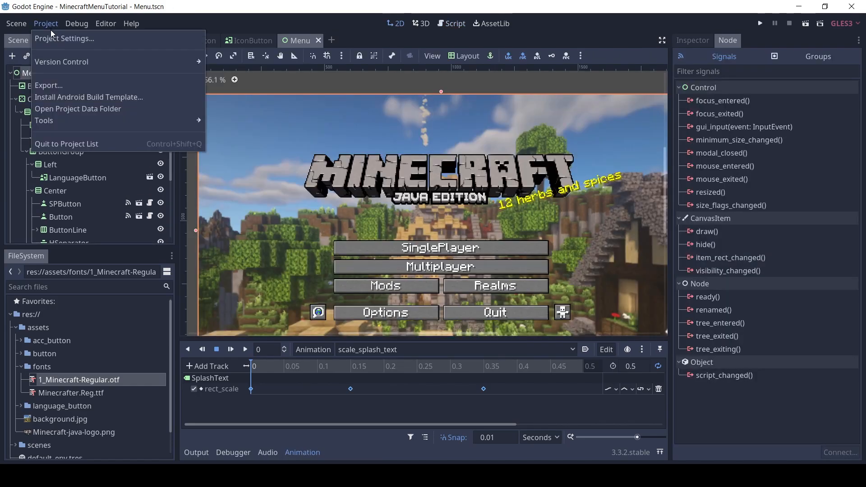
left_click(51, 39)
left_click(254, 108)
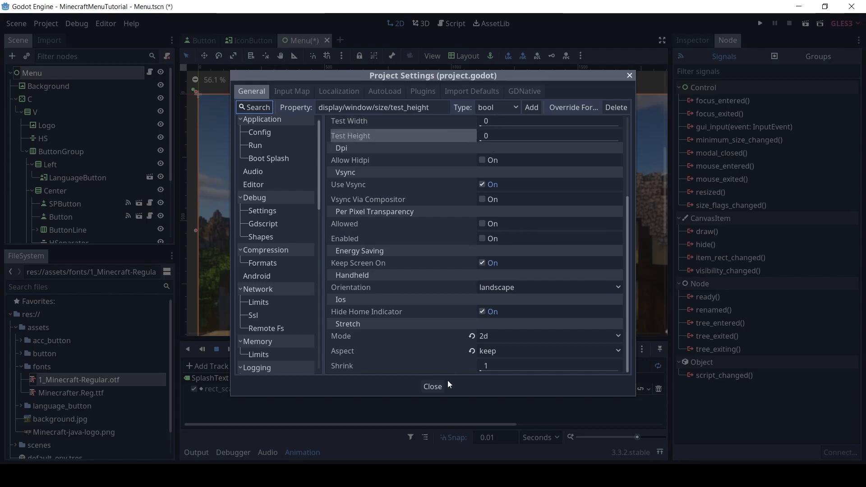
left_click(437, 387)
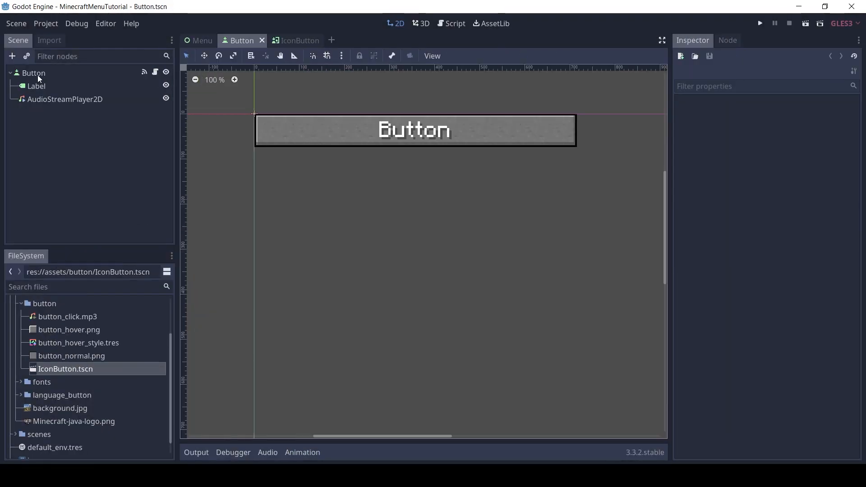
Set Enabled Focus Mode to None on the root nodes of the Button and IconButton scenes
left_click(40, 74)
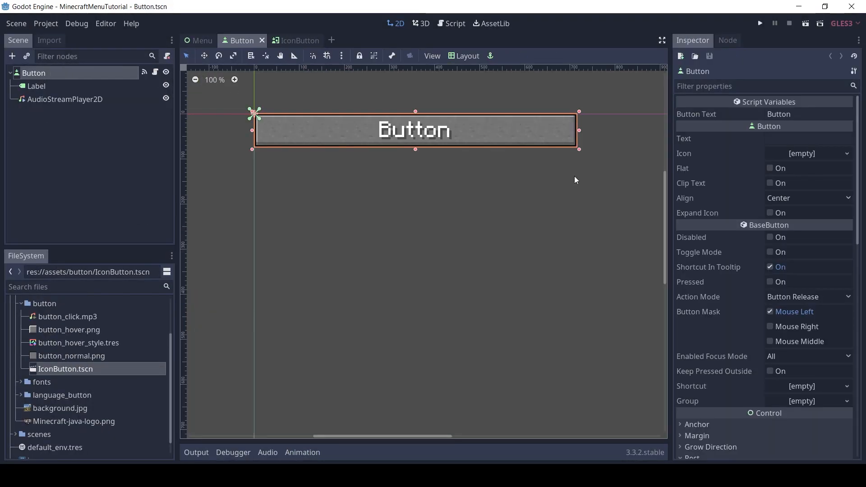
left_click(784, 356)
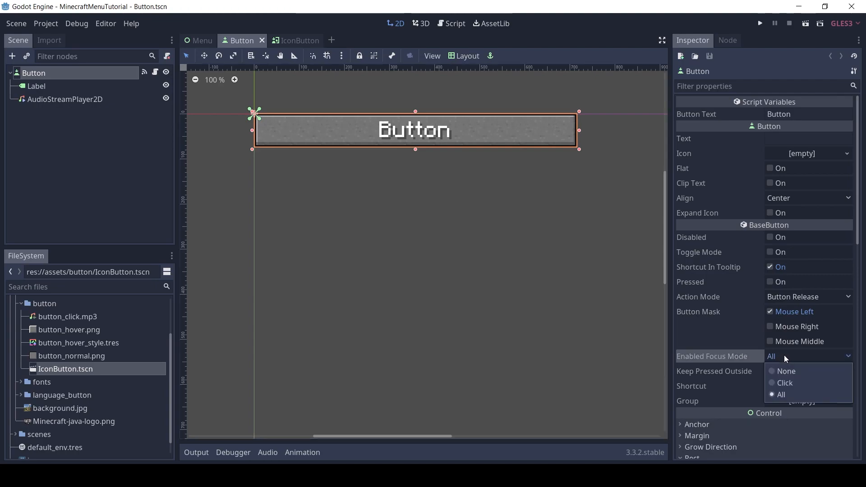
left_click(781, 370)
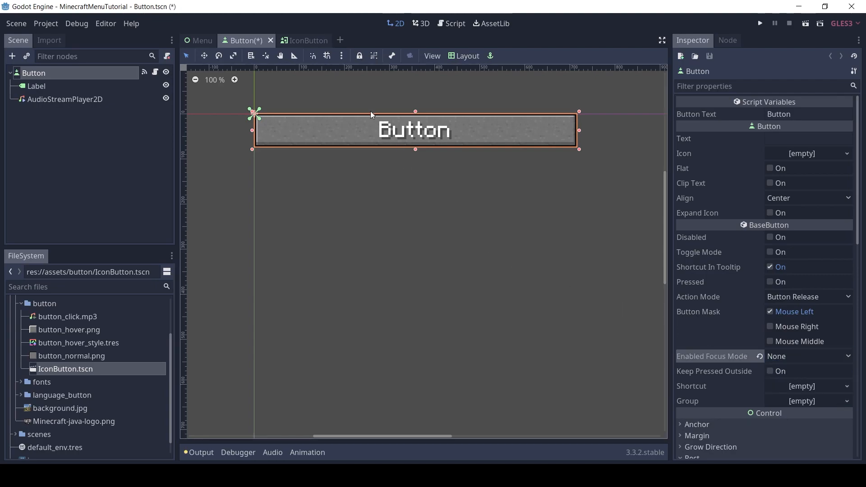
left_click(310, 45)
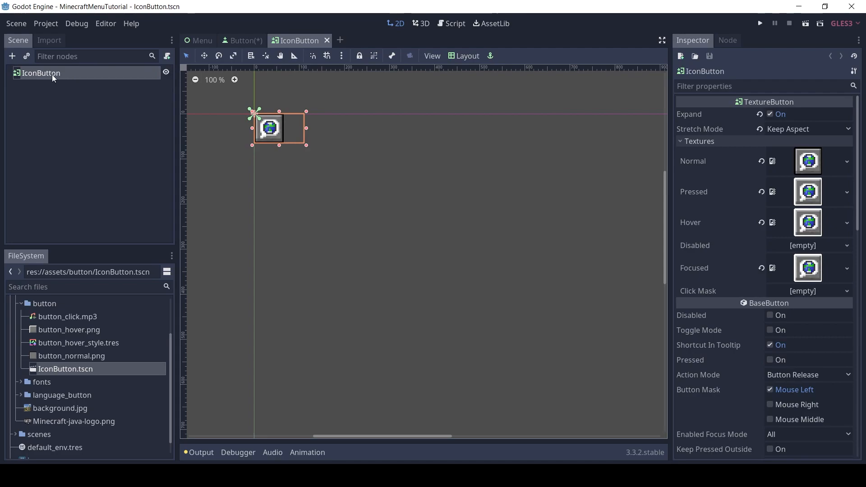
scroll(780, 396, "down", 2)
left_click(781, 389)
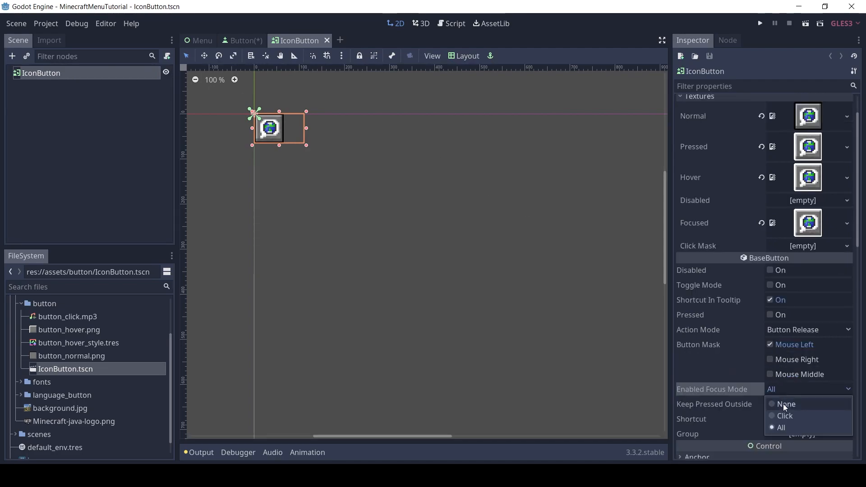
left_click(783, 405)
Attach a new GDScript named IconButton.gd to the IconButton root node using the Default template
right_click(122, 74)
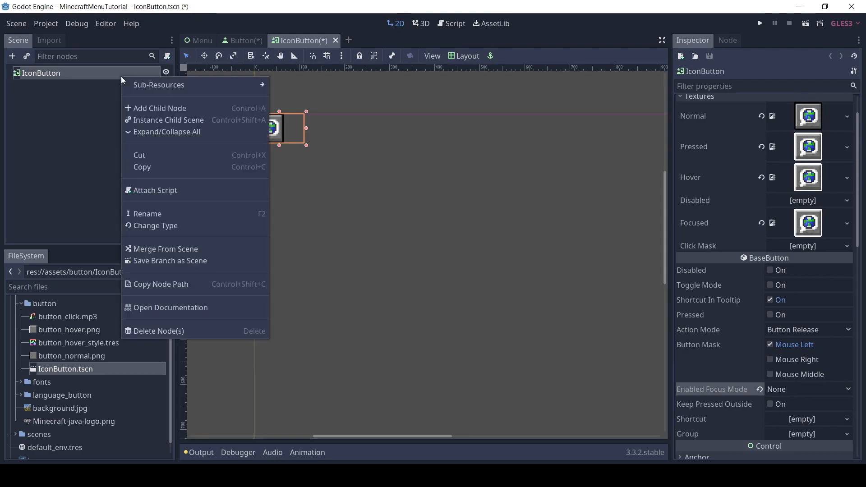
left_click(162, 190)
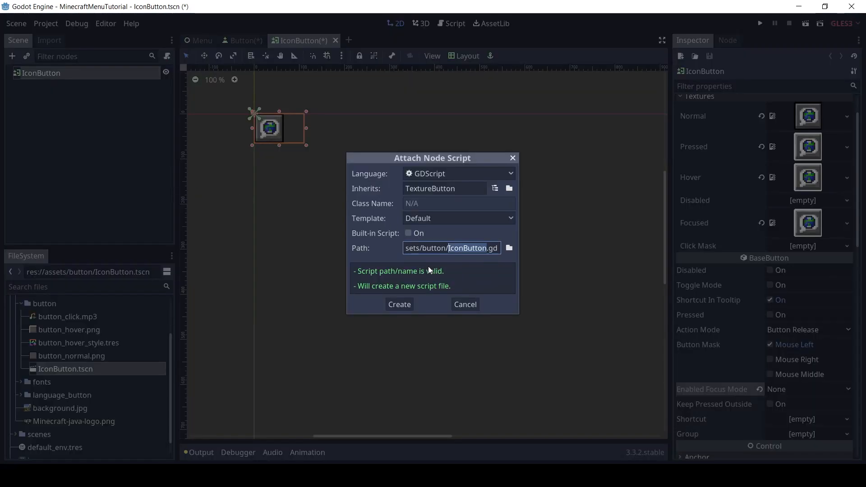
left_click(410, 303)
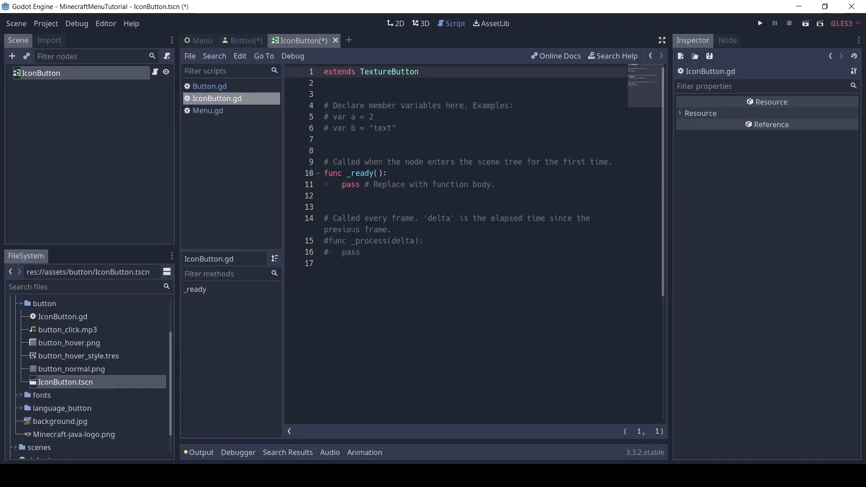
Add an AudioStreamPlayer2D as a child of the IconButton node
left_click(27, 75)
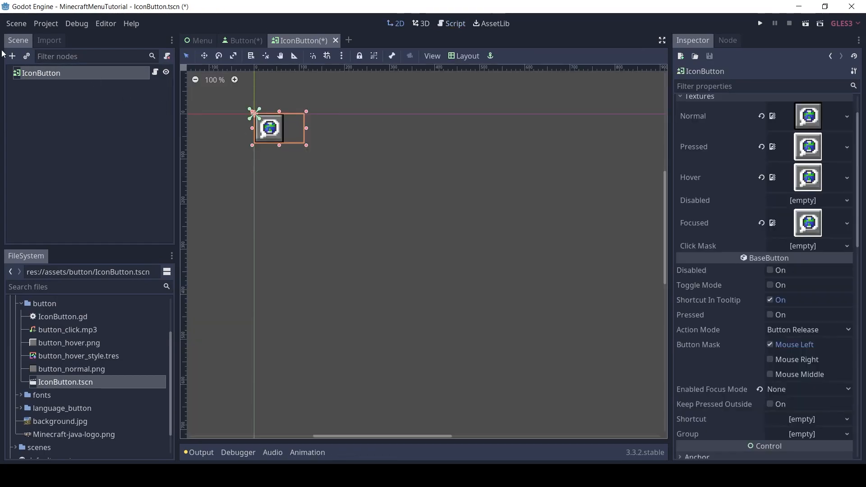
left_click(12, 57)
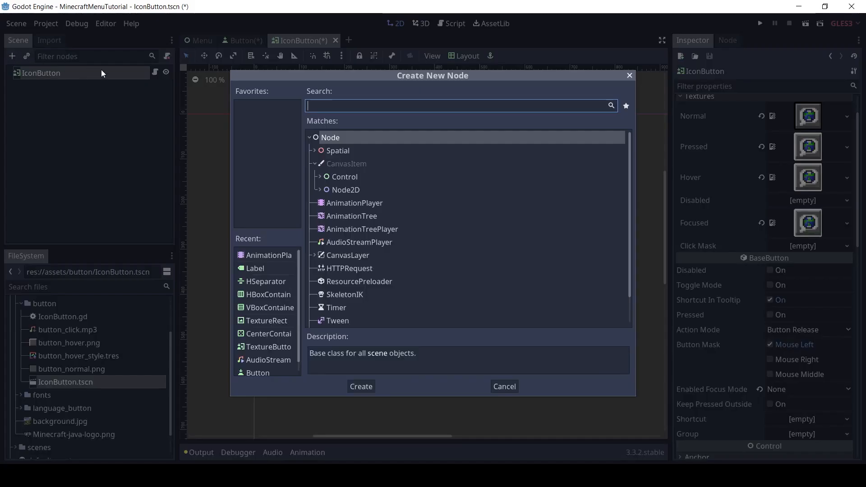
type("audio")
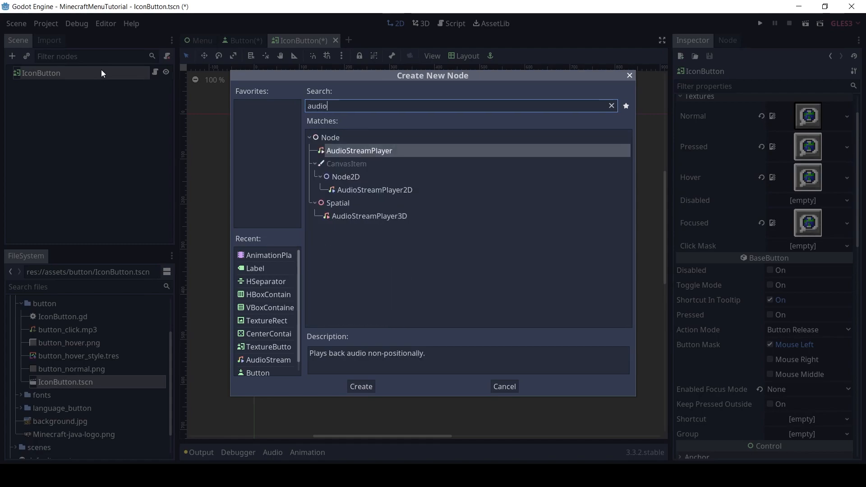
key("Down")
key("Down")
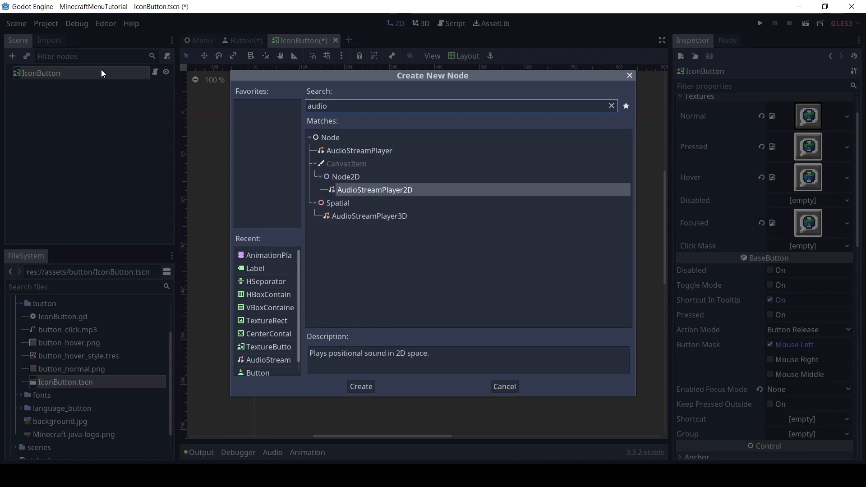
key("Return")
Find button_click.mp3 in the project files and assign it as the AudioStreamPlayer2D's Stream
left_click(78, 287)
type("button")
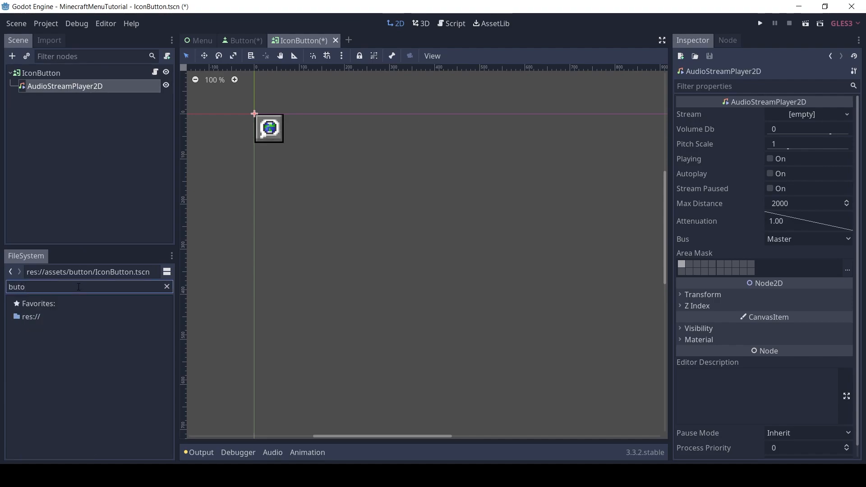
type("_c")
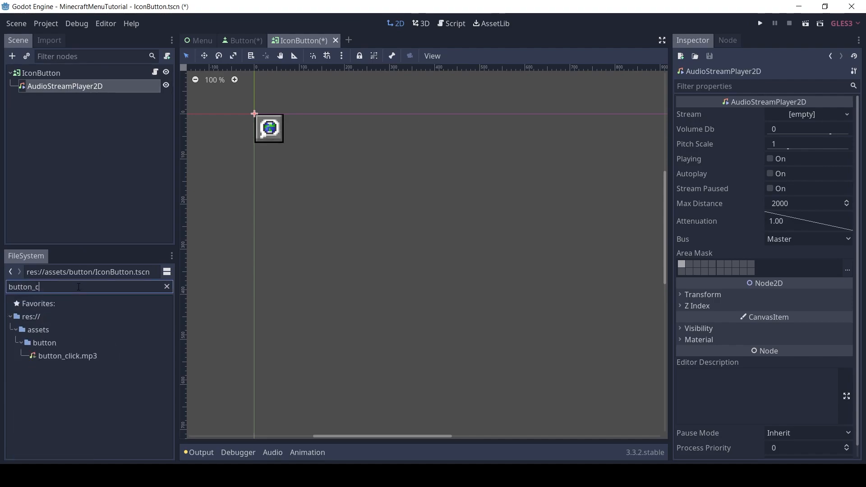
left_click_drag(77, 356, 782, 119)
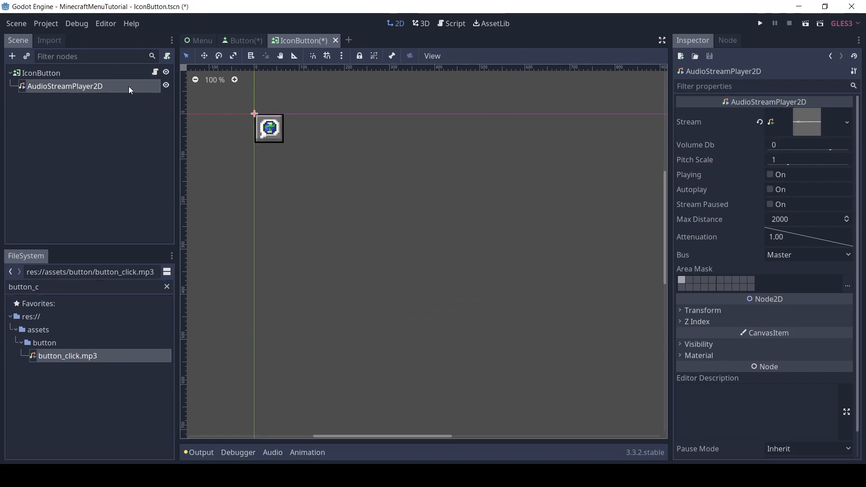
Replace the template code below "extends TextureButton" in IconButton.gd with "onready var audio_player = $AudioStreamPlayer2D"
left_click(156, 73)
left_click_drag(365, 264, 314, 98)
type("onrea")
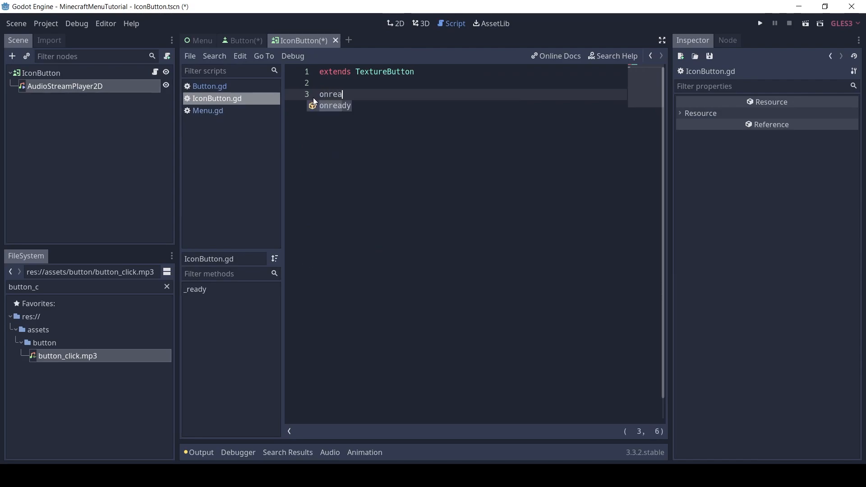
type("dy var aidop_")
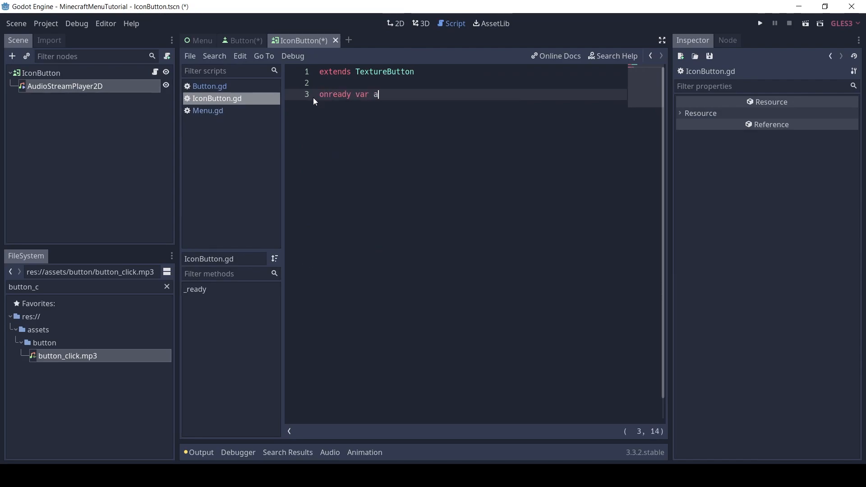
key("BackSpace")
key("BackSpace")
key("BackSpace")
key("BackSpace")
key("BackSpace")
type("udio_player = $")
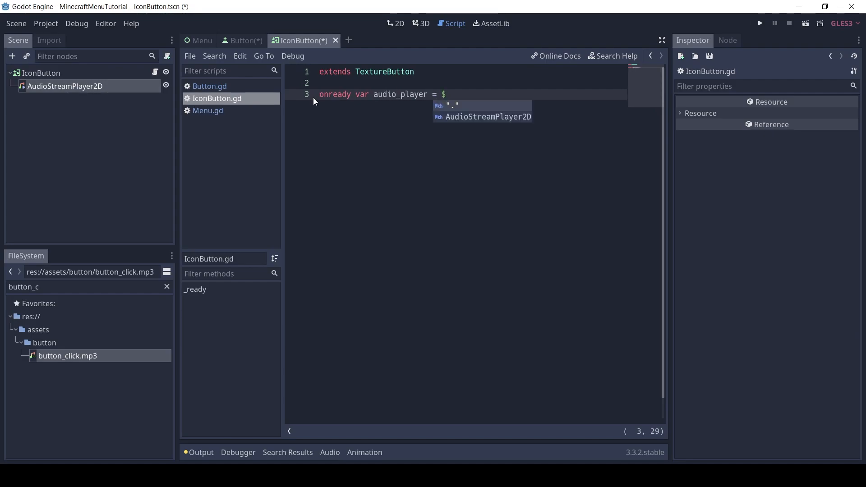
key("Down")
key("Return")
key("Return")
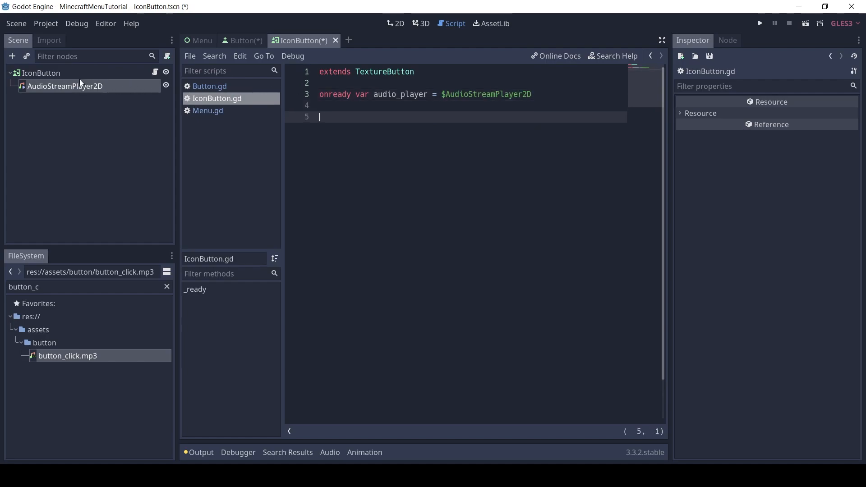
Connect IconButton's pressed() signal to its own script with the receiver method _on_IconButton_pressed
left_click(53, 75)
left_click(728, 40)
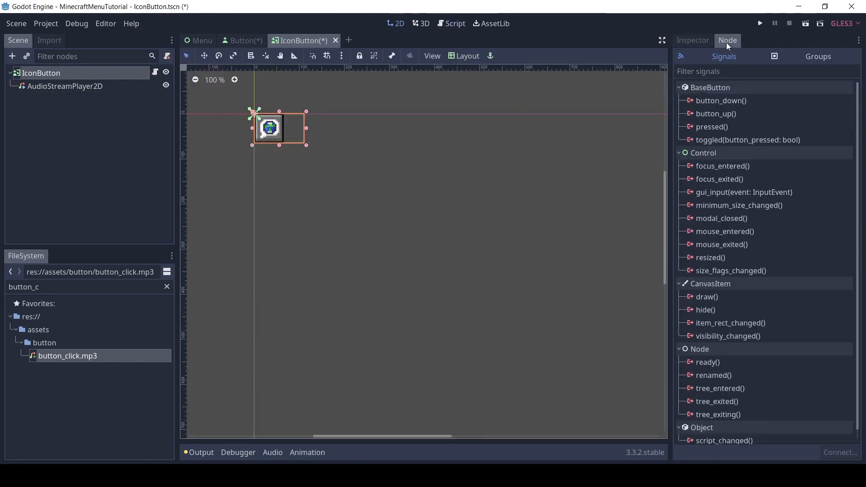
double_click(705, 127)
left_click(387, 235)
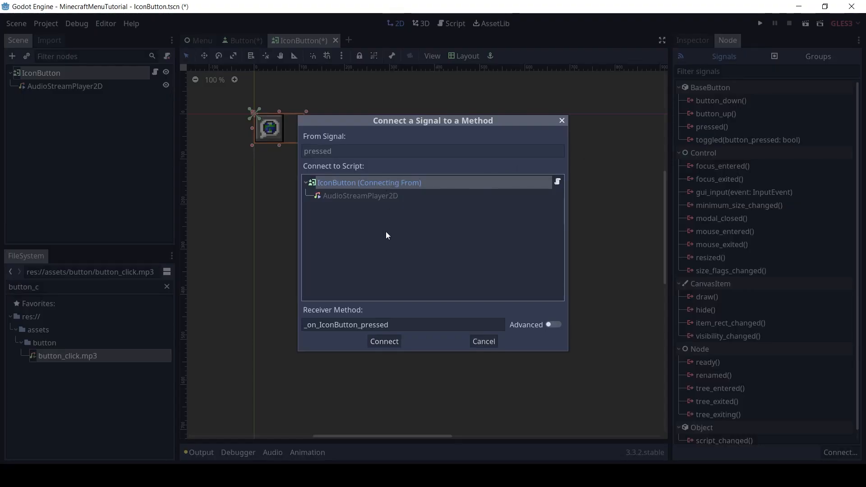
left_click(386, 341)
Make the _on_IconButton_pressed function in IconButton.gd call audio_player.play()
left_click(499, 151, "shift")
type("aui")
key("BackSpace")
type("dio")
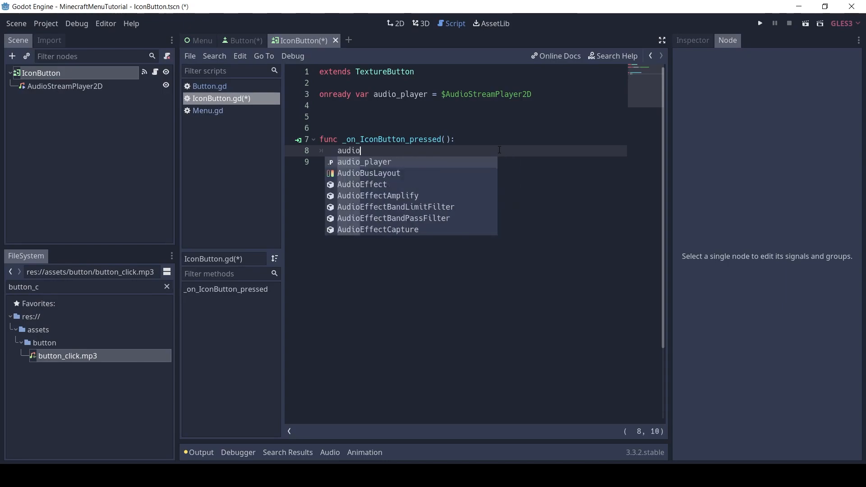
key("Return")
type(".play")
key("Return")
type(")")
Remove the extra blank lines above the _on_IconButton_pressed function and save the IconButton scene with its script
left_click(444, 128)
key("BackSpace")
key("BackSpace")
left_click(430, 137)
key("ctrl+s")
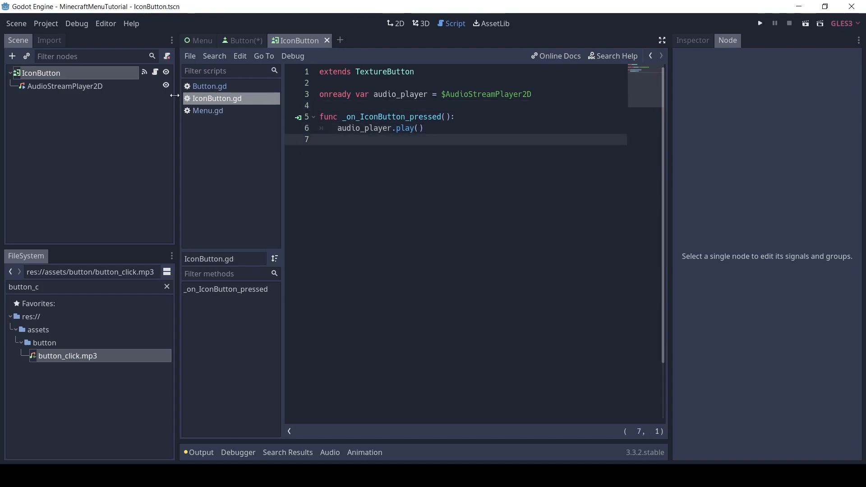
Save the unsaved Button scene and go back to the Menu scene
left_click(56, 75)
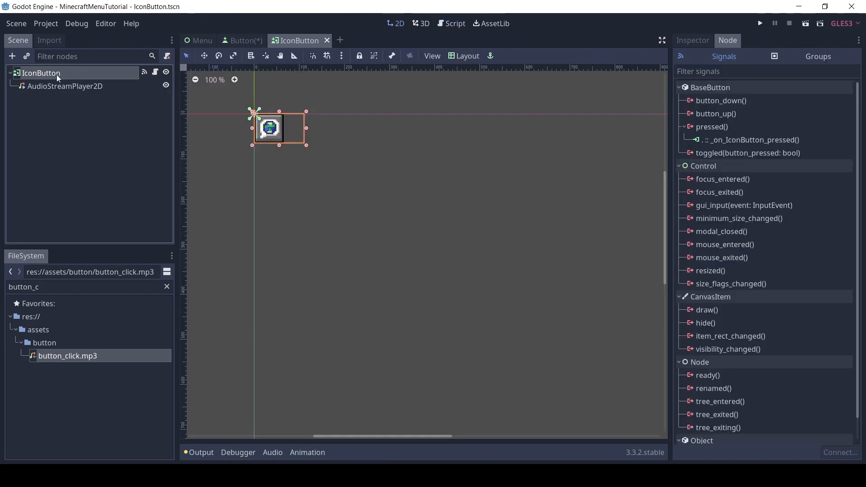
left_click(240, 40)
key("ctrl+s")
left_click(202, 42)
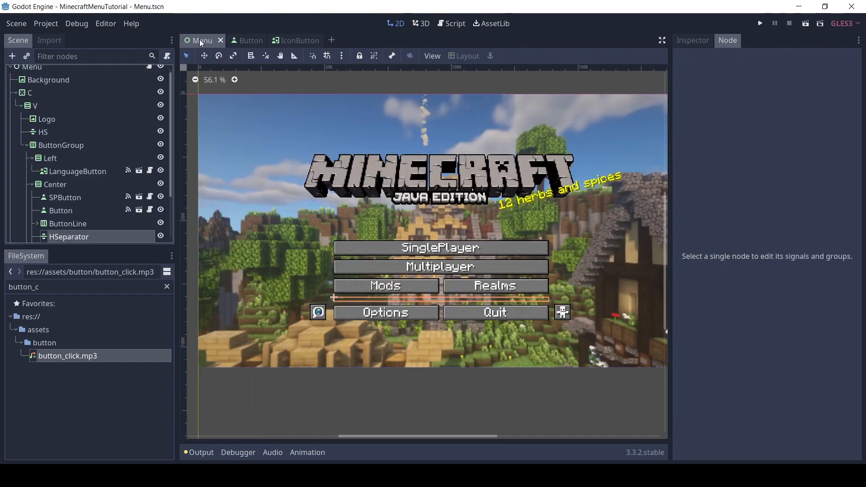
Select the root Menu node, run the project to test the icon buttons, and close the game with its Quit button
scroll(172, 93, "up", 1)
left_click(100, 75)
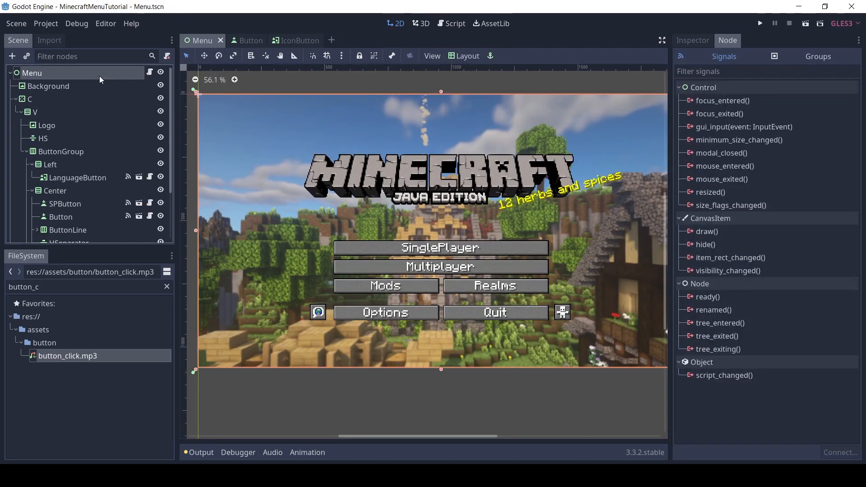
key("F5")
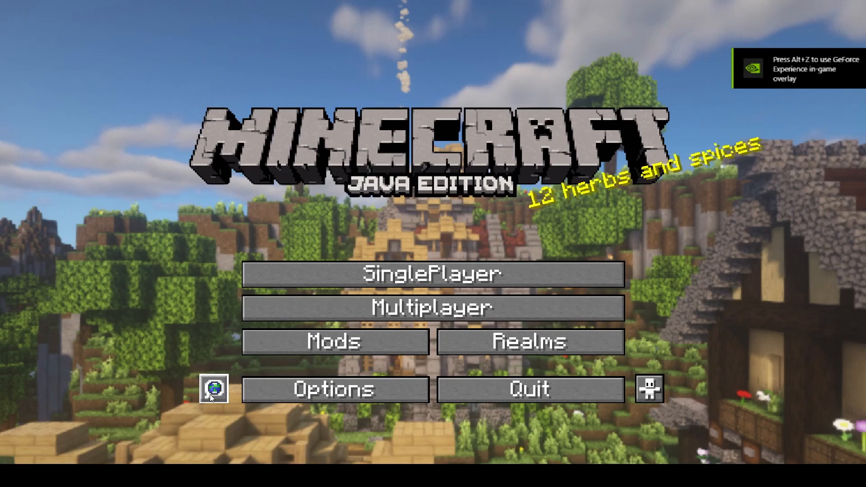
left_click(530, 390)
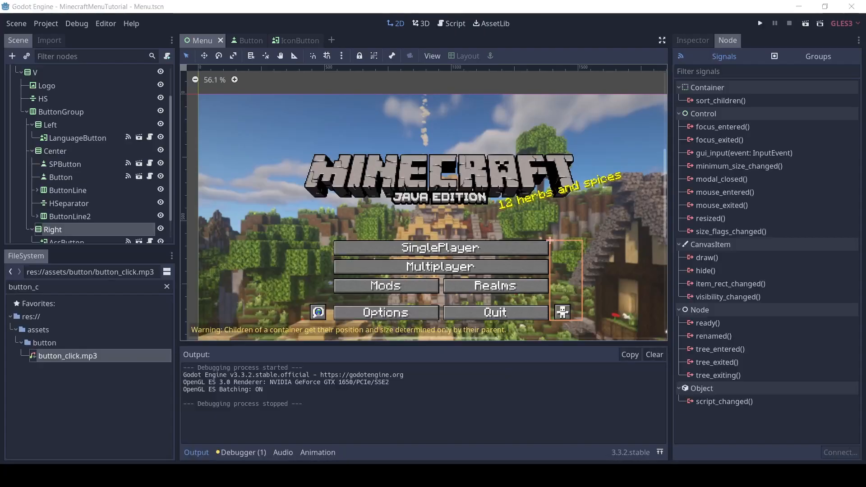